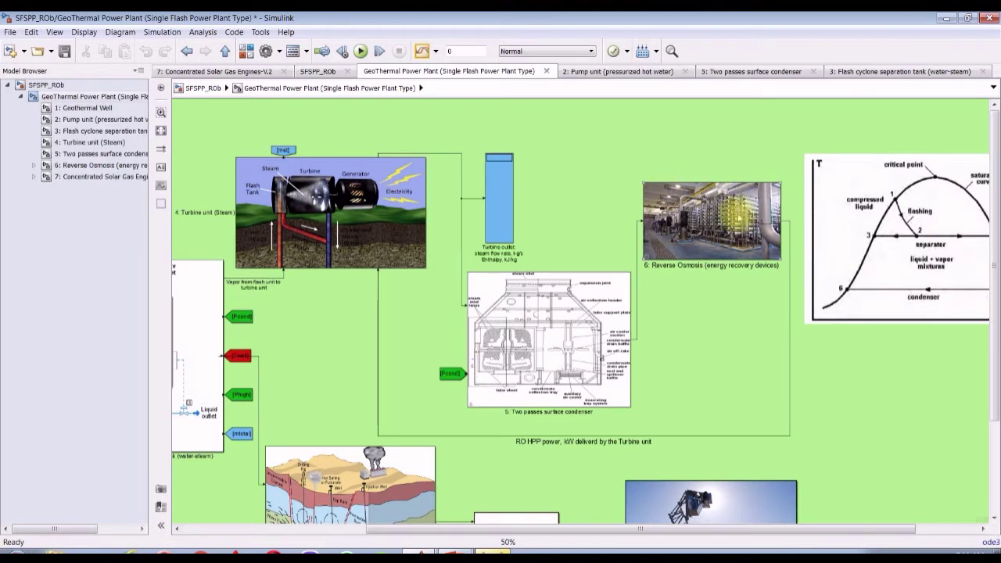
Step: Examine the temperature-entropy diagram of the single flash cycle, from flashing and separator to turbine and condenser
{"action": "left_click_drag", "start_coordinate": [824, 529], "coordinate": [899, 528]}
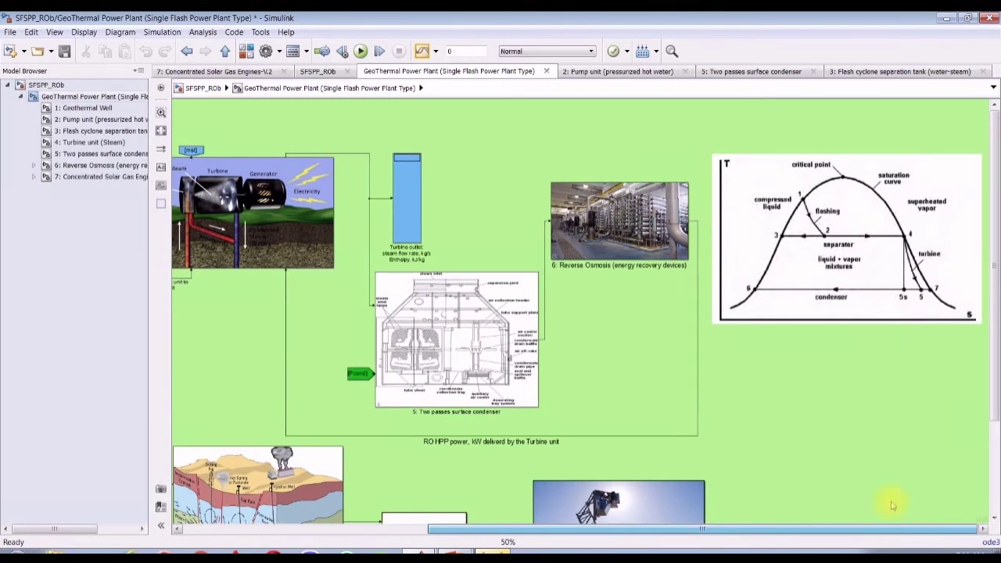
{"action": "scroll", "coordinate": [846, 216], "scroll_direction": "up", "scroll_amount": 1}
{"action": "scroll", "coordinate": [846, 215], "scroll_direction": "up", "scroll_amount": 2}
{"action": "scroll", "coordinate": [833, 234], "scroll_direction": "down", "scroll_amount": 1}
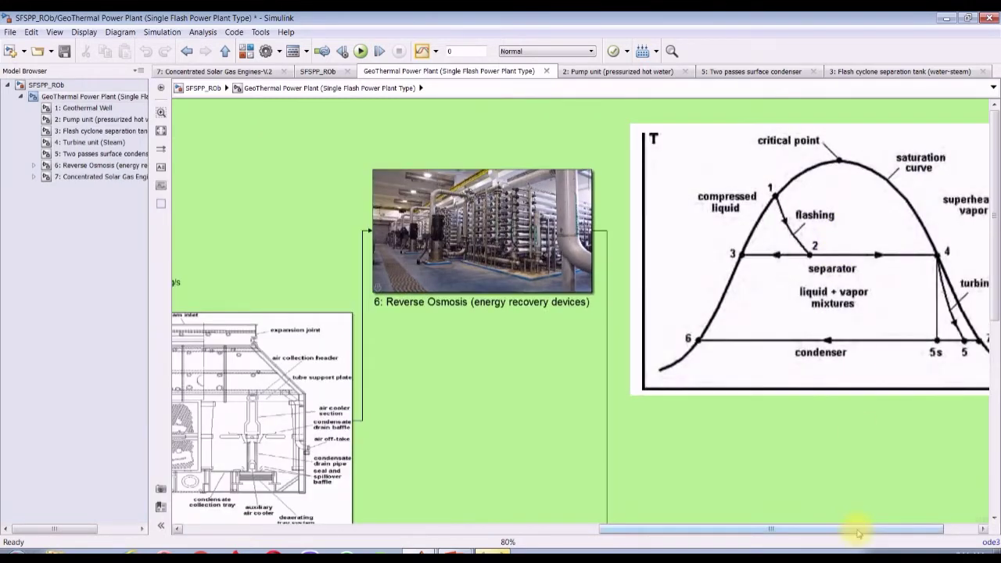
{"action": "left_click_drag", "start_coordinate": [860, 530], "coordinate": [913, 534]}
{"action": "scroll", "coordinate": [834, 116], "scroll_direction": "up", "scroll_amount": 1}
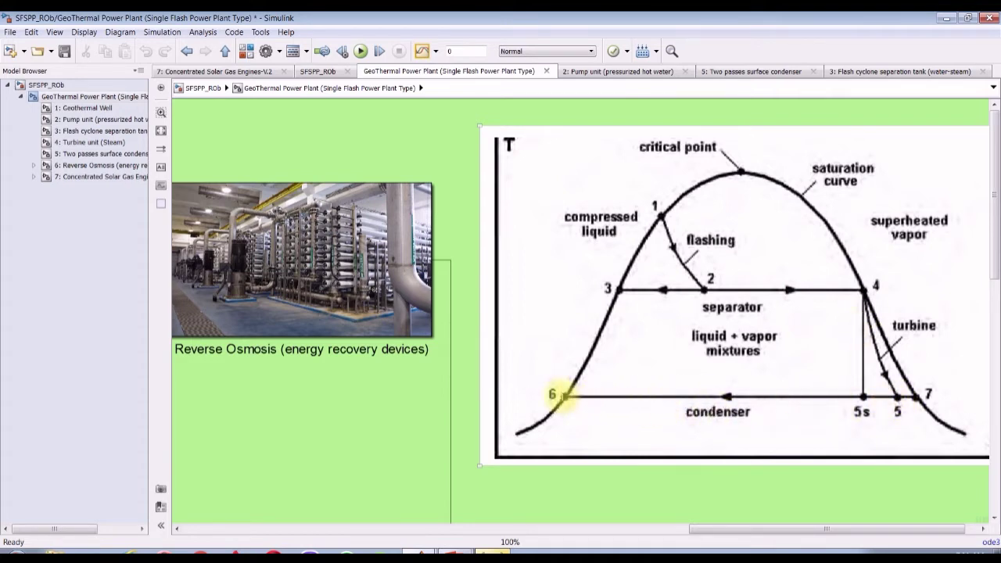
{"action": "scroll", "coordinate": [205, 120], "scroll_direction": "down", "scroll_amount": 1}
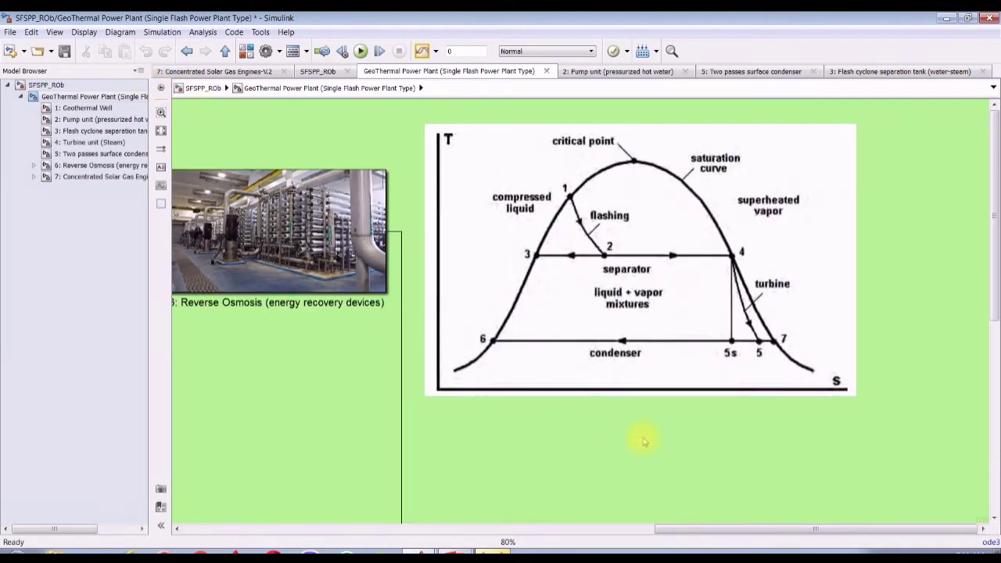
Step: Open the Reverse Osmosis block's parameters, select RO Basic Configuration as the plant type, and check the operating conditions
{"action": "left_click_drag", "start_coordinate": [693, 528], "coordinate": [569, 529]}
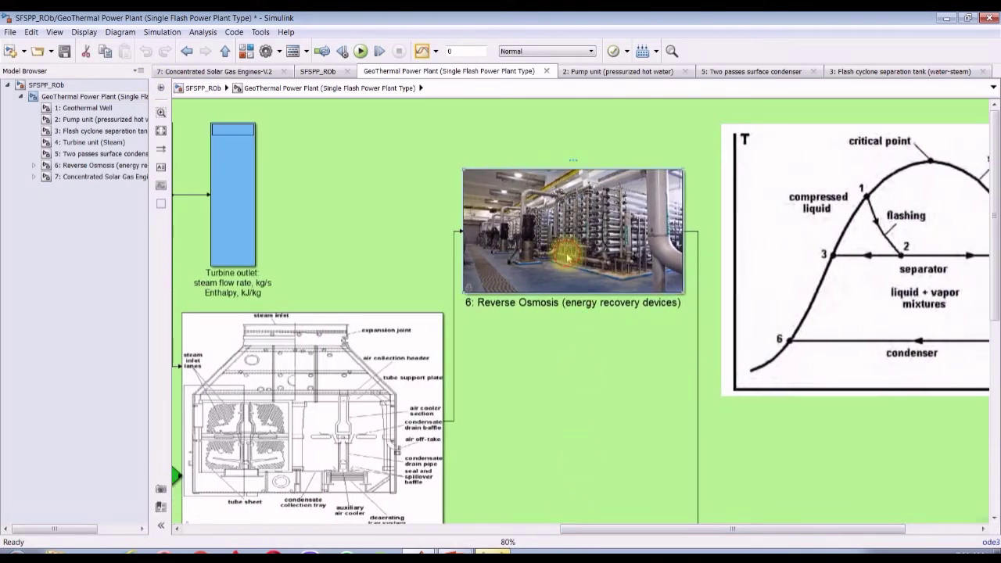
{"action": "double_click", "coordinate": [567, 256]}
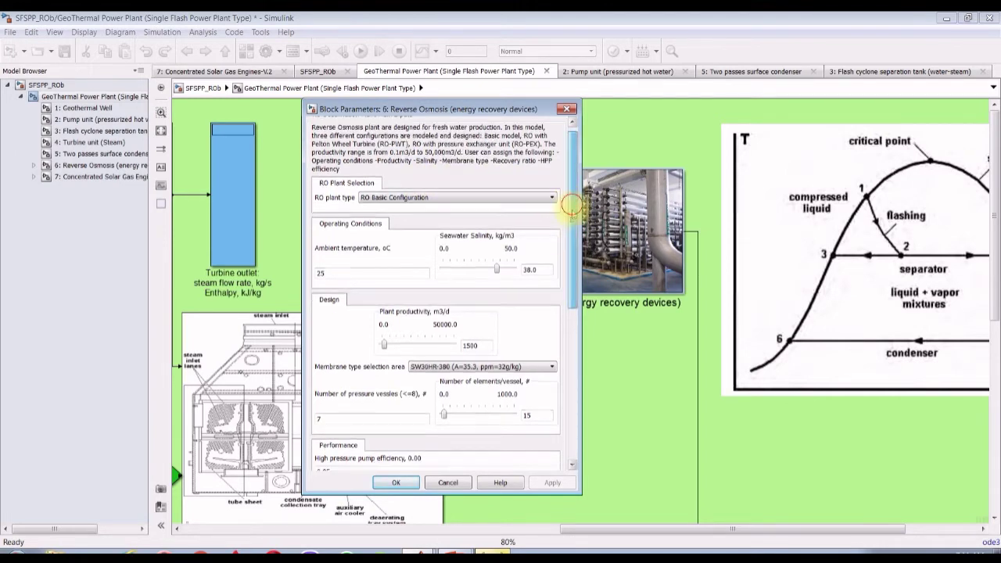
{"action": "left_click", "coordinate": [415, 206]}
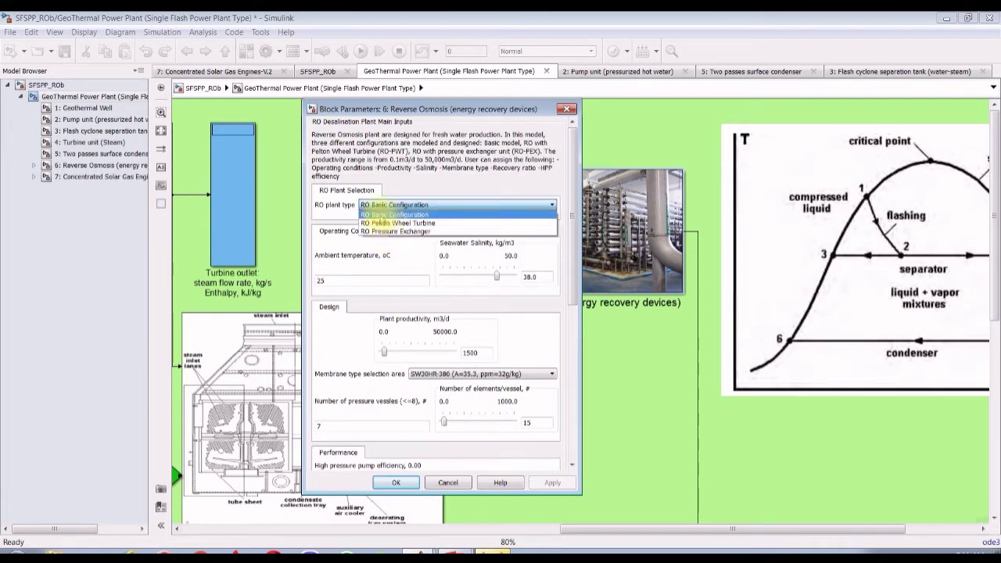
{"action": "left_click", "coordinate": [383, 215]}
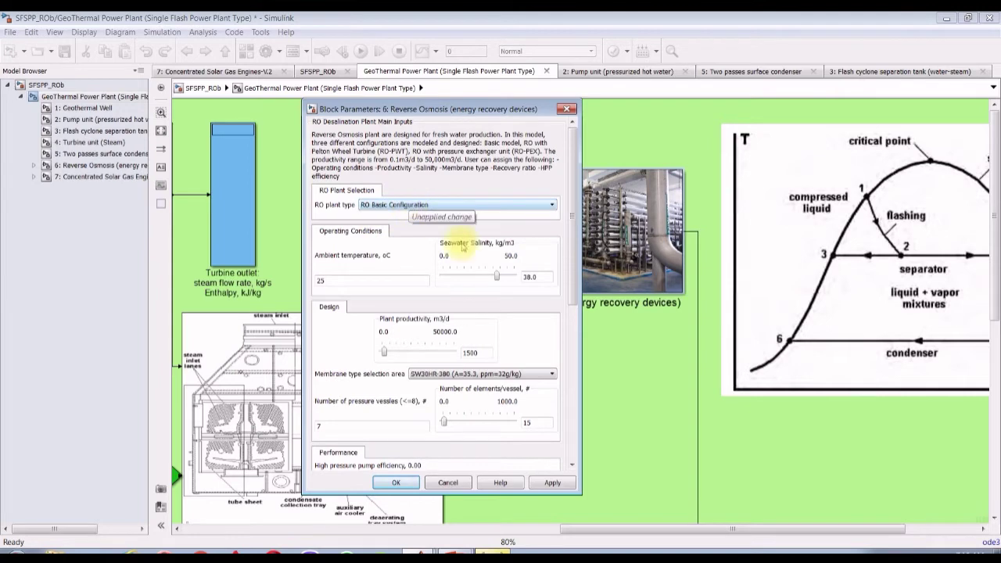
{"action": "double_click", "coordinate": [333, 281]}
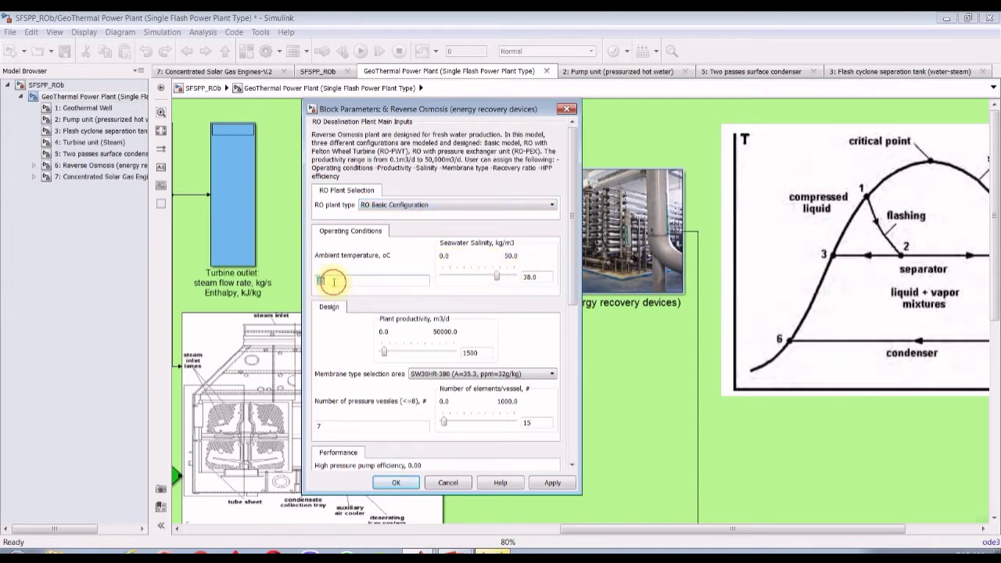
{"action": "double_click", "coordinate": [544, 277]}
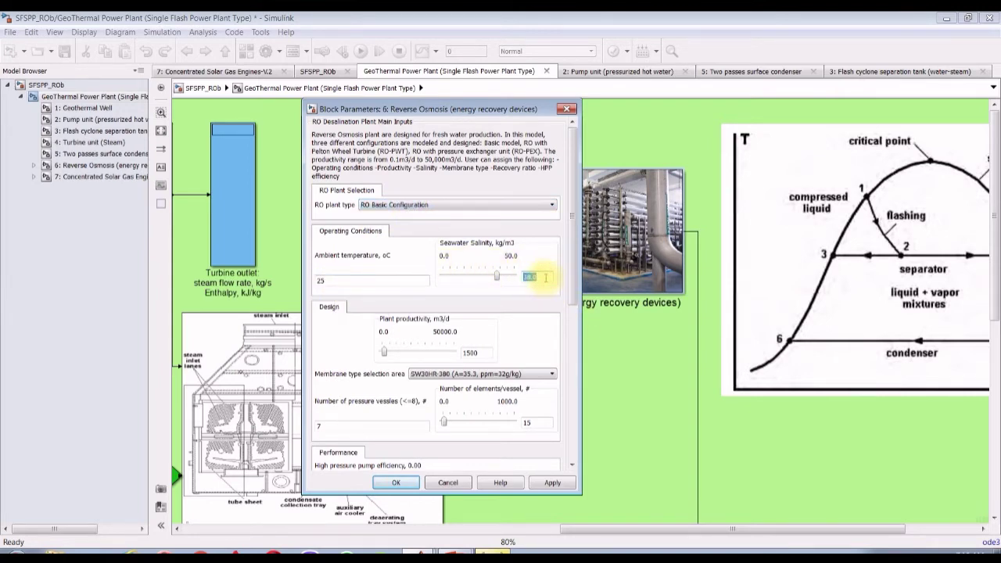
Step: Set the RO design to a productivity of 3500 m3/d, the SW30HR-380 membrane type and 38 elements per vessel
{"action": "scroll", "coordinate": [469, 282], "scroll_direction": "down", "scroll_amount": 3}
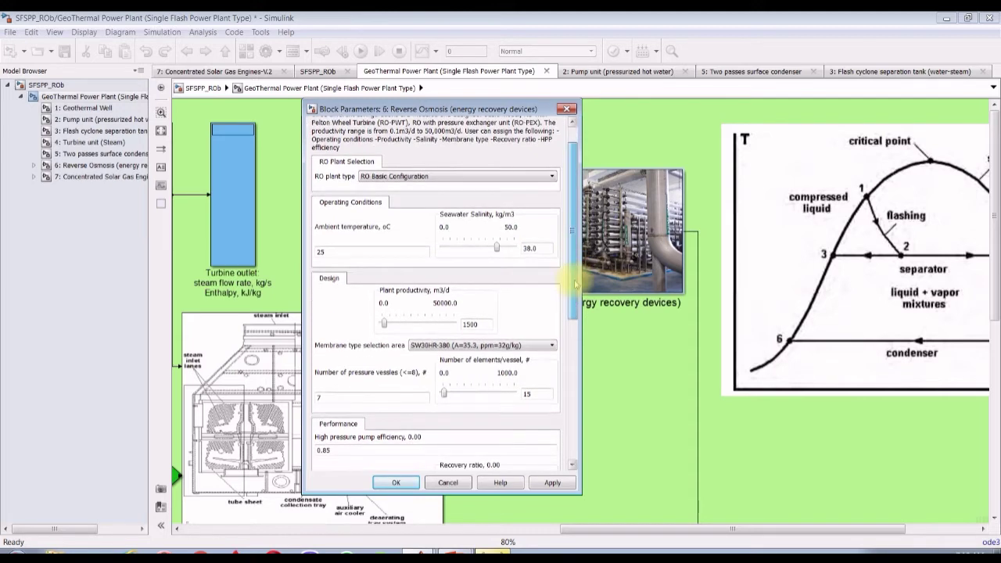
{"action": "double_click", "coordinate": [484, 310]}
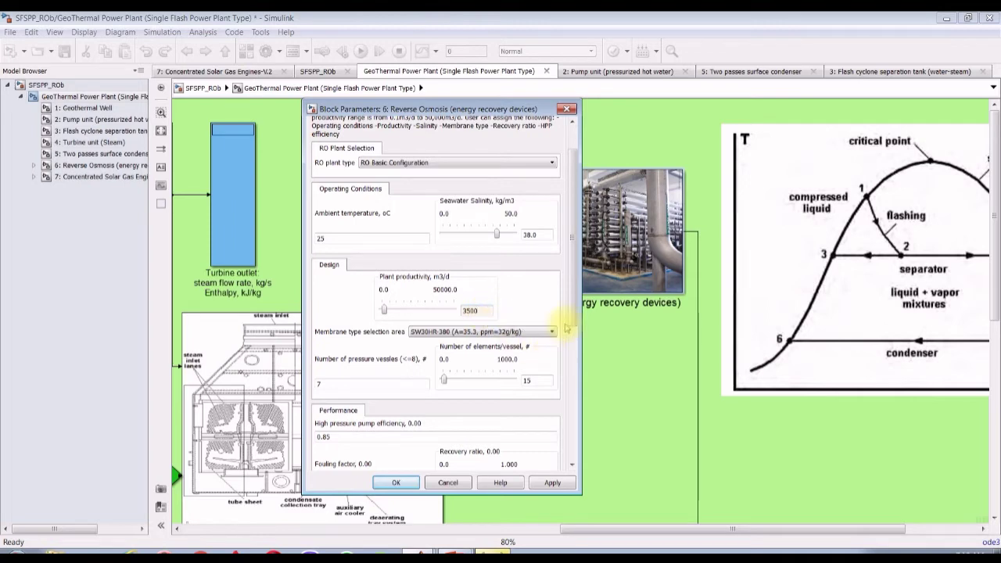
{"action": "scroll", "coordinate": [574, 333], "scroll_direction": "down", "scroll_amount": 2}
{"action": "left_click", "coordinate": [510, 298]}
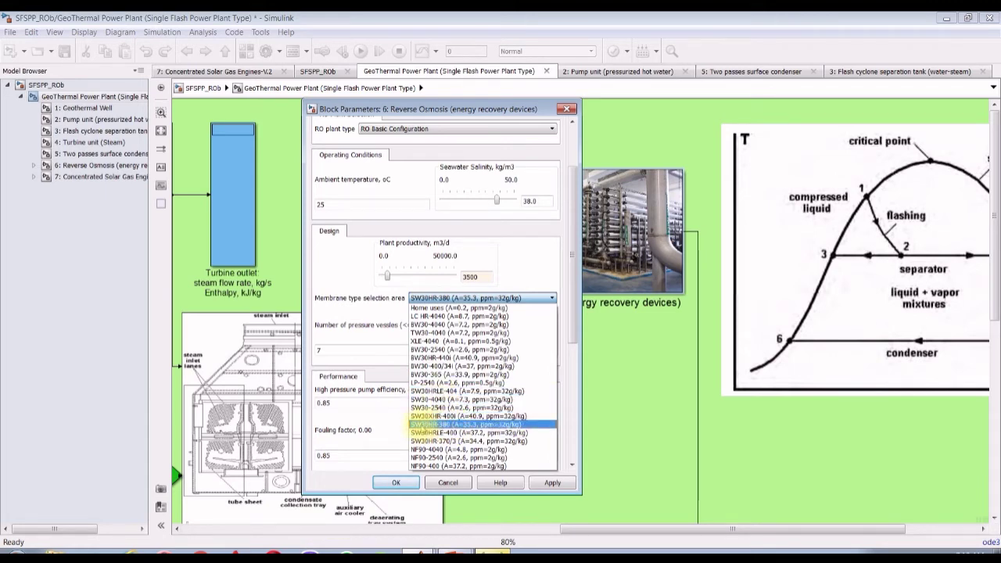
{"action": "left_click", "coordinate": [422, 424]}
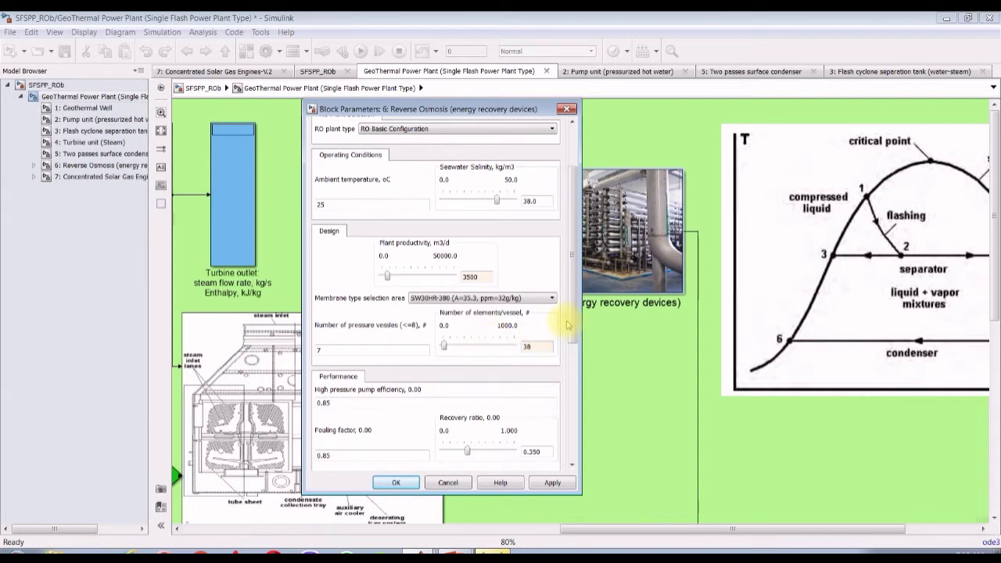
Step: Set the RO recovery ratio to 0.30, then apply the block's parameters and close them
{"action": "scroll", "coordinate": [571, 317], "scroll_direction": "down", "scroll_amount": 3}
{"action": "double_click", "coordinate": [371, 274]}
{"action": "double_click", "coordinate": [344, 381]}
{"action": "double_click", "coordinate": [342, 326]}
{"action": "double_click", "coordinate": [544, 377]}
{"action": "left_click", "coordinate": [545, 378]}
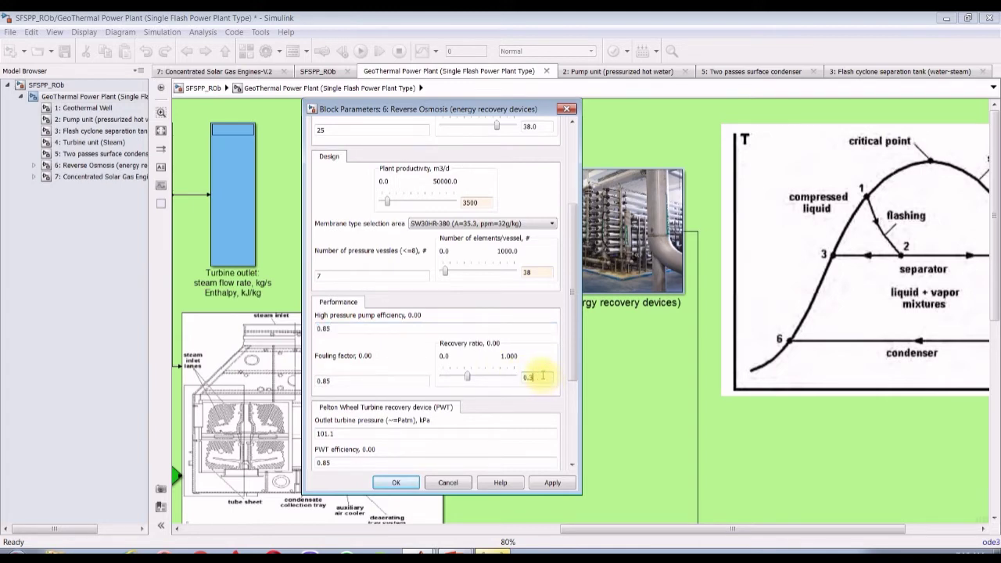
{"action": "scroll", "coordinate": [570, 369], "scroll_direction": "down", "scroll_amount": 3}
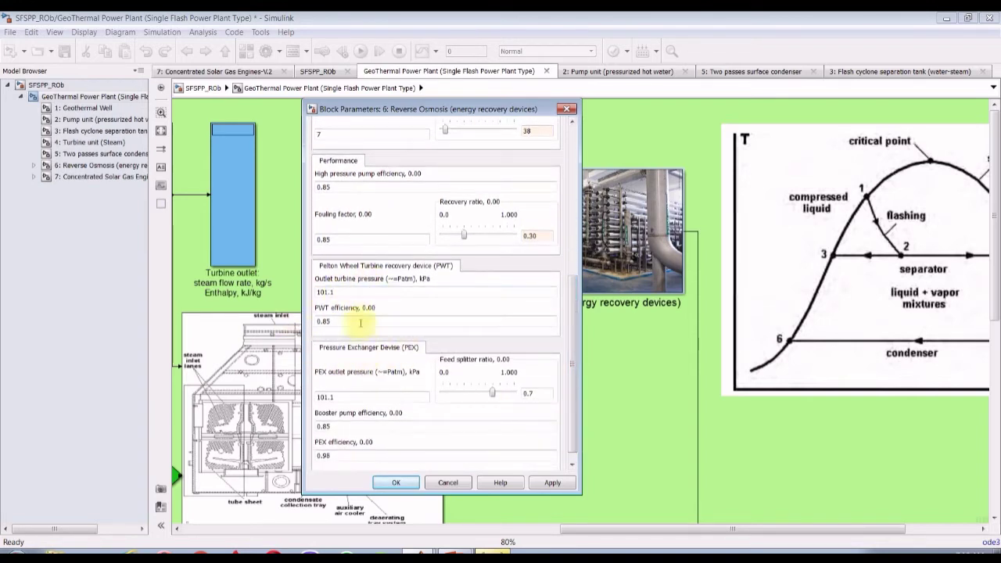
{"action": "left_click", "coordinate": [554, 481]}
{"action": "left_click", "coordinate": [572, 419]}
{"action": "scroll", "coordinate": [572, 418], "scroll_direction": "up", "scroll_amount": 3}
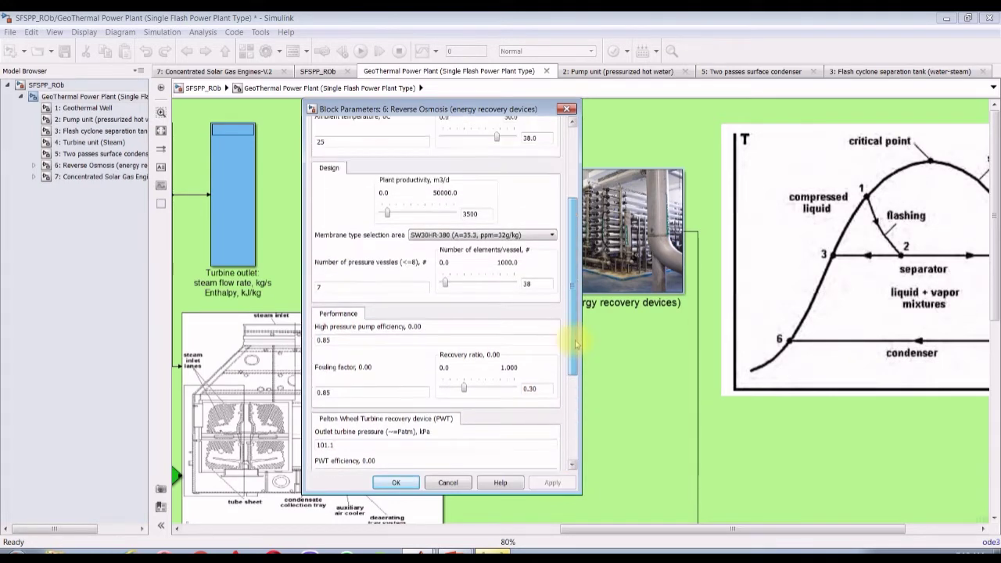
{"action": "left_click", "coordinate": [396, 482]}
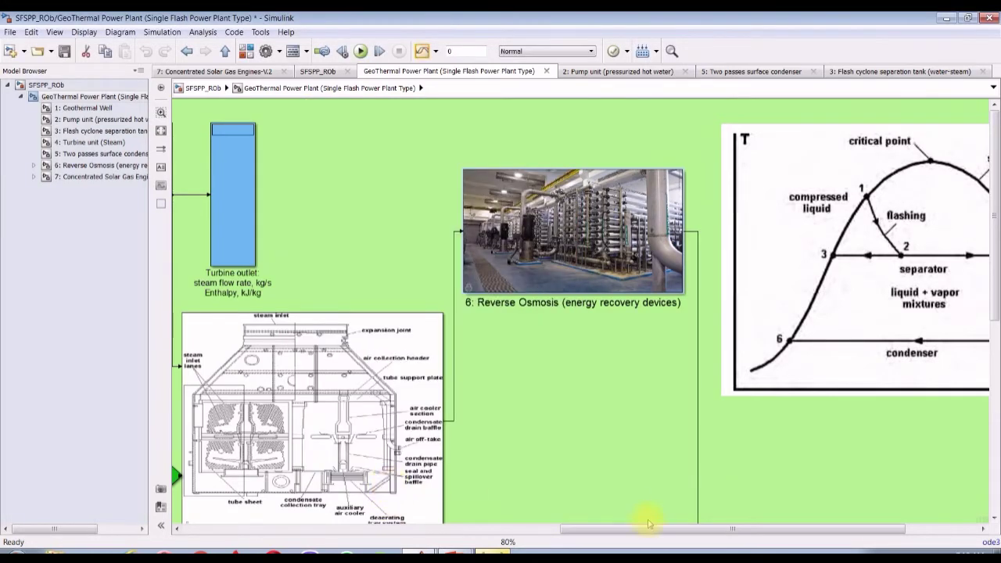
Step: Review the condenser efficiency and cooling water temperature in the two passes surface condenser block's parameters, and close them
{"action": "left_click_drag", "start_coordinate": [660, 529], "coordinate": [603, 531]}
{"action": "left_click_drag", "start_coordinate": [992, 272], "coordinate": [992, 338]}
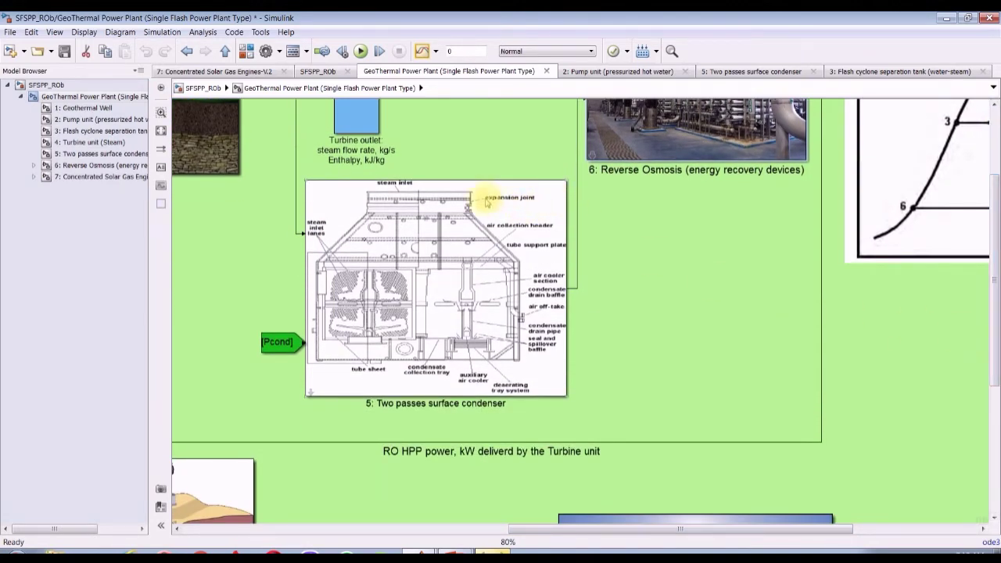
{"action": "scroll", "coordinate": [270, 131], "scroll_direction": "down", "scroll_amount": 2}
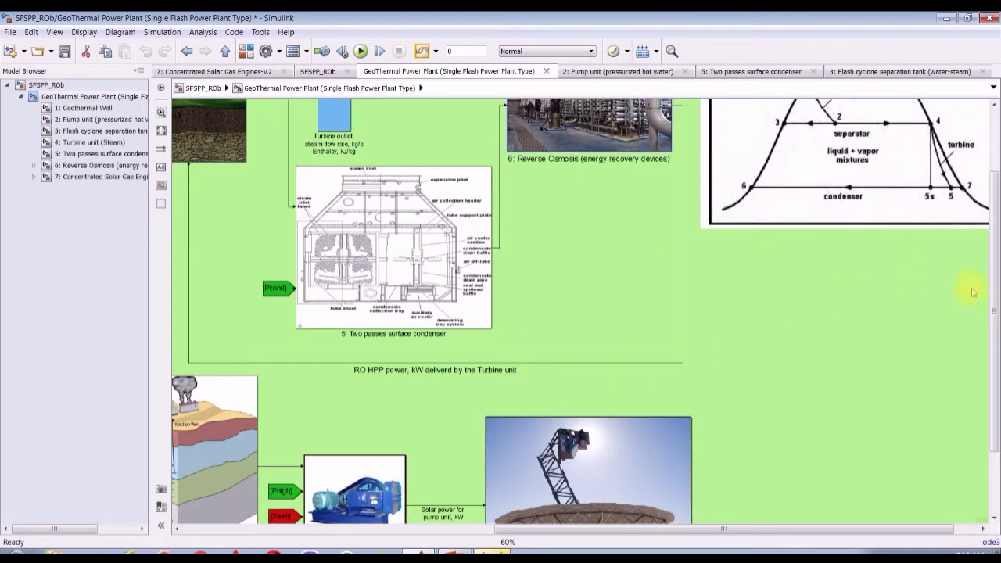
{"action": "scroll", "coordinate": [969, 313], "scroll_direction": "down", "scroll_amount": 3}
{"action": "scroll", "coordinate": [966, 332], "scroll_direction": "up", "scroll_amount": 1}
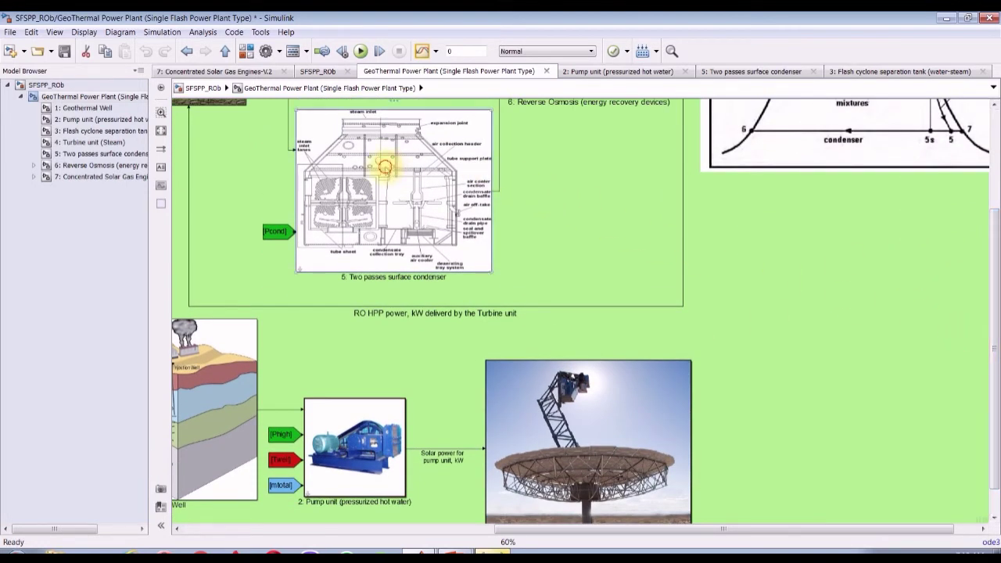
{"action": "double_click", "coordinate": [385, 166]}
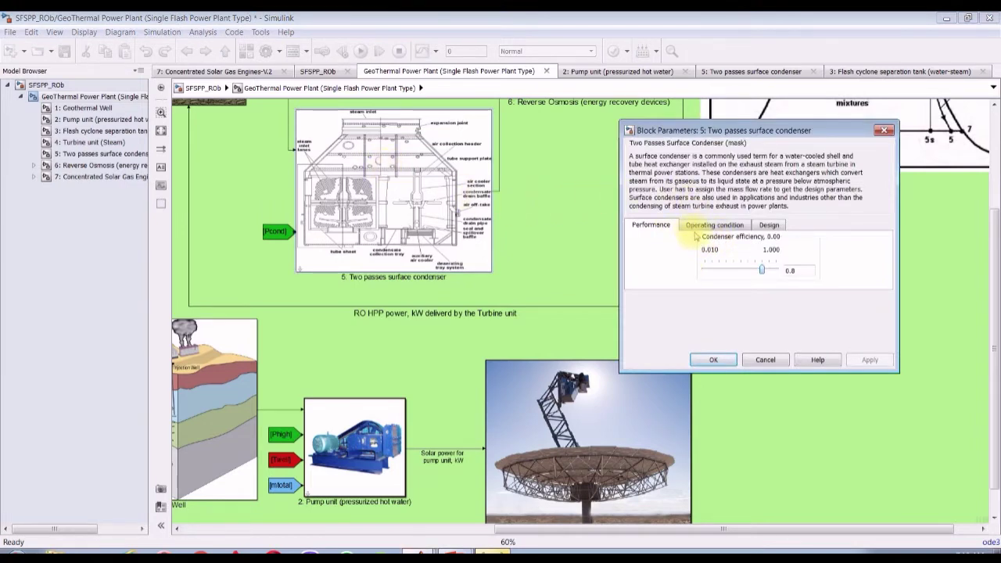
{"action": "double_click", "coordinate": [808, 271]}
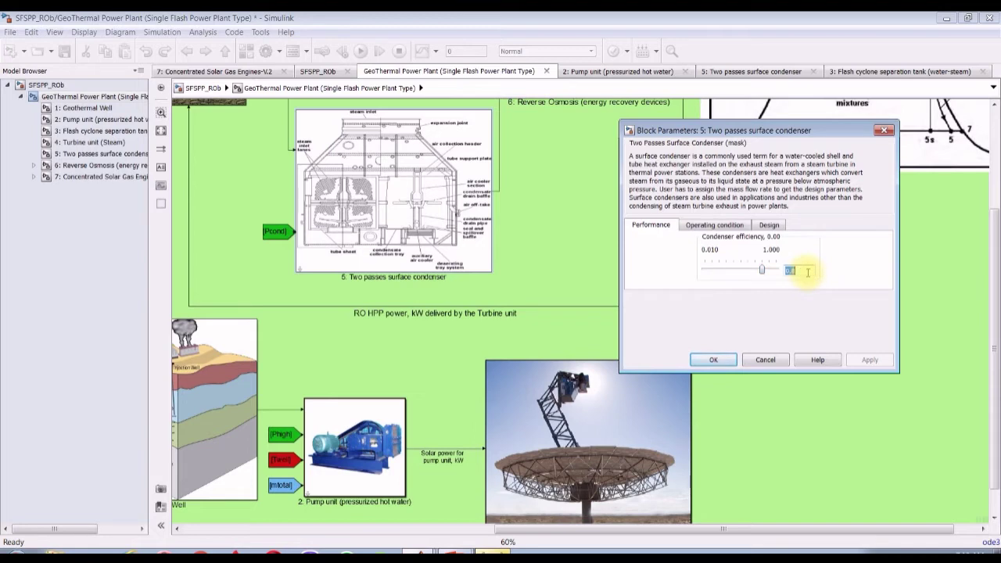
{"action": "left_click", "coordinate": [729, 224]}
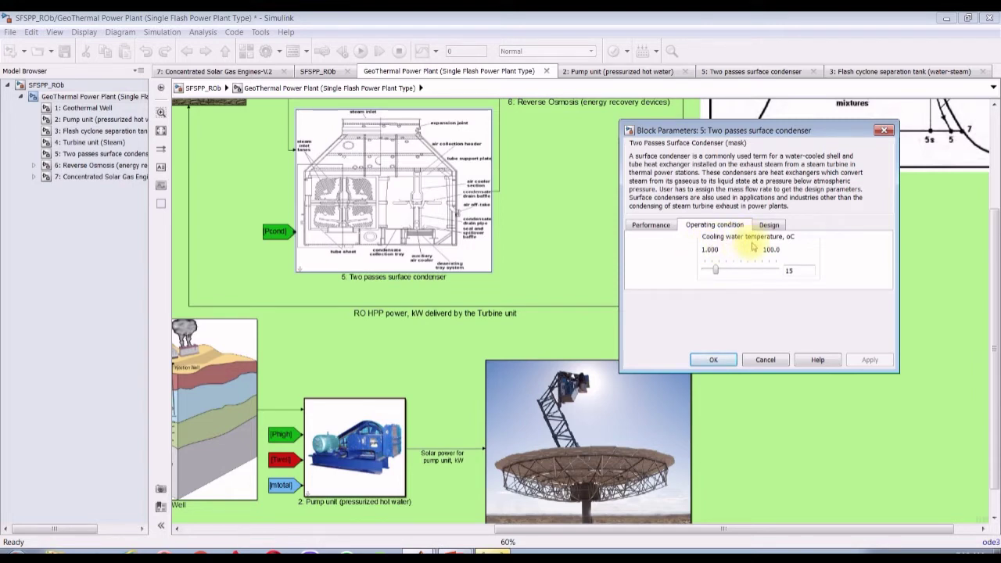
{"action": "double_click", "coordinate": [790, 271]}
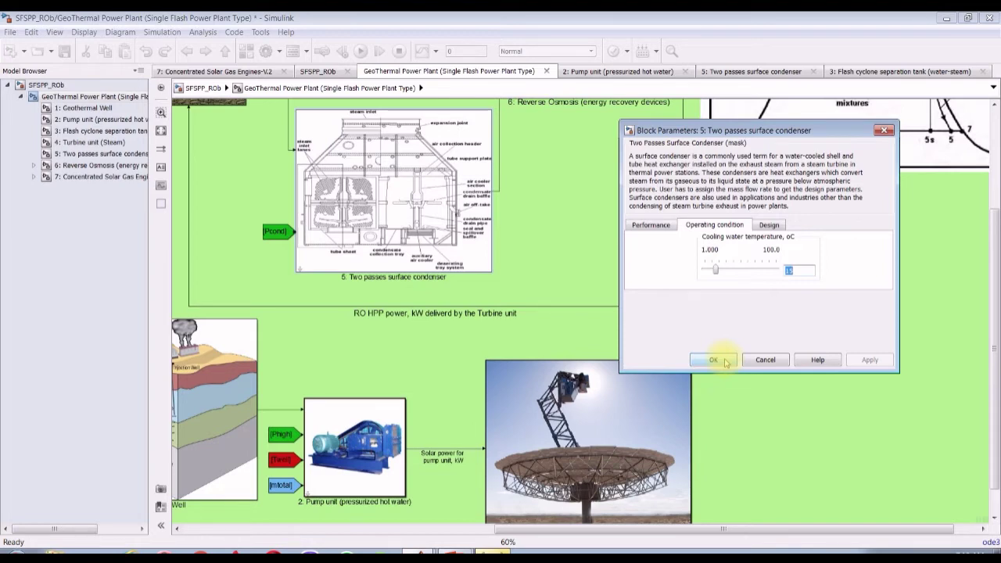
{"action": "left_click", "coordinate": [713, 360]}
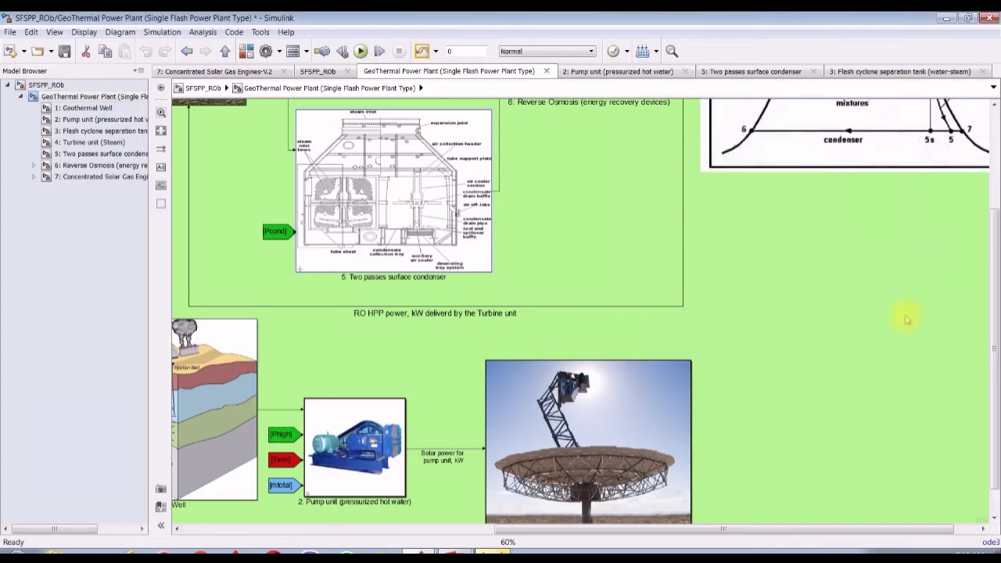
Step: Reopen the surface condenser block's parameters to check the cooling water temperature and outside tube diameter, and close them
{"action": "scroll", "coordinate": [997, 319], "scroll_direction": "up", "scroll_amount": 3}
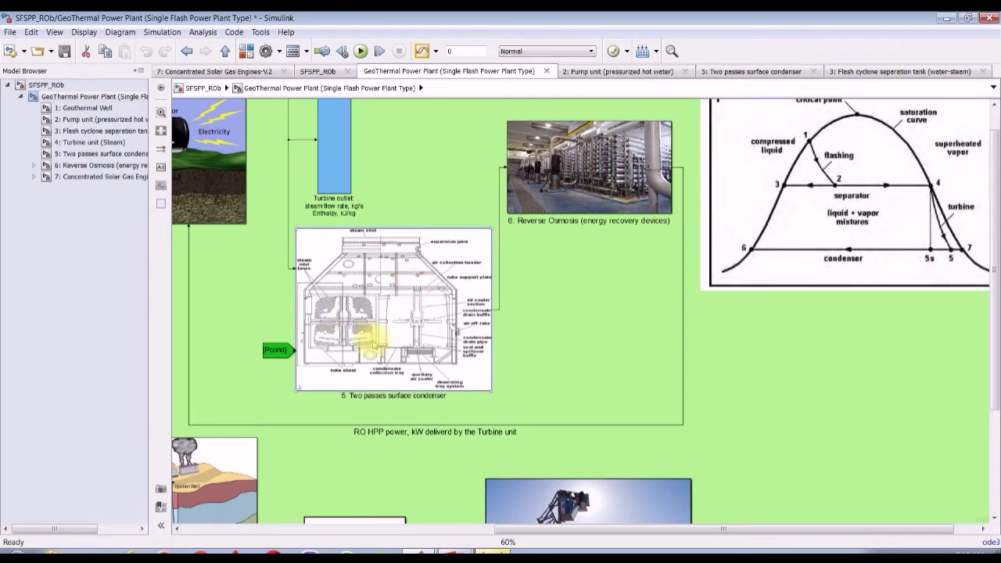
{"action": "scroll", "coordinate": [378, 347], "scroll_direction": "up", "scroll_amount": 2}
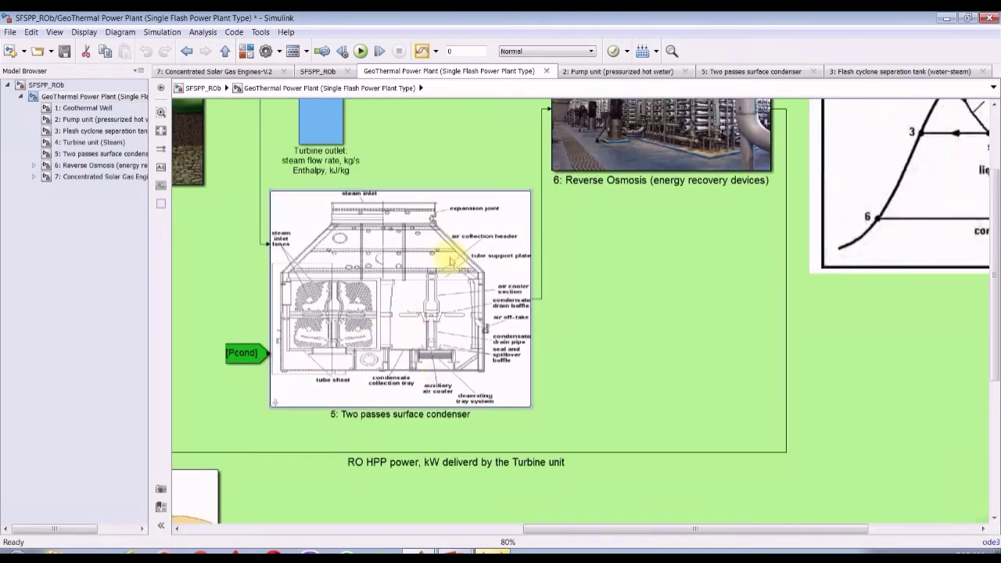
{"action": "scroll", "coordinate": [450, 283], "scroll_direction": "up", "scroll_amount": 1}
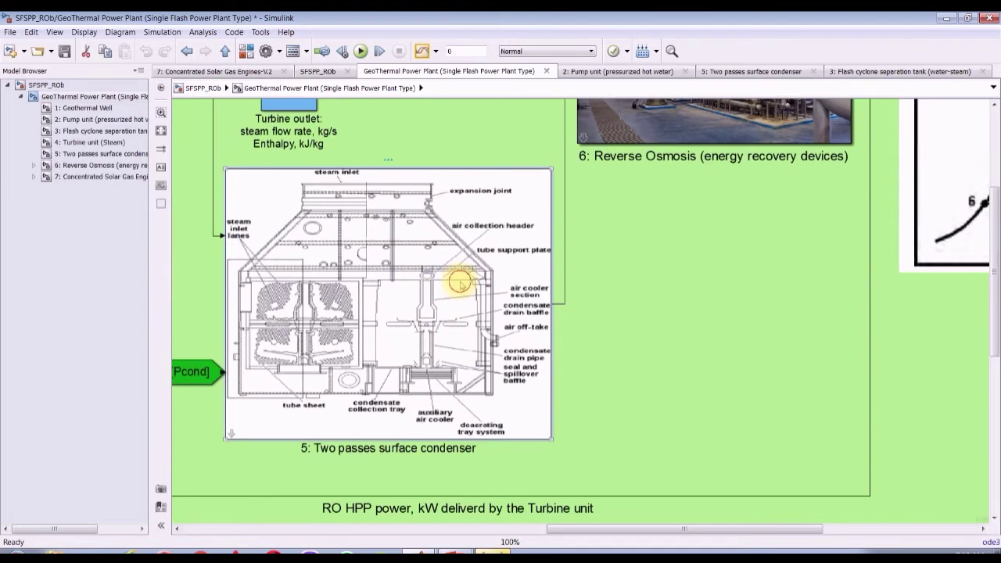
{"action": "double_click", "coordinate": [460, 282]}
{"action": "left_click", "coordinate": [806, 366]}
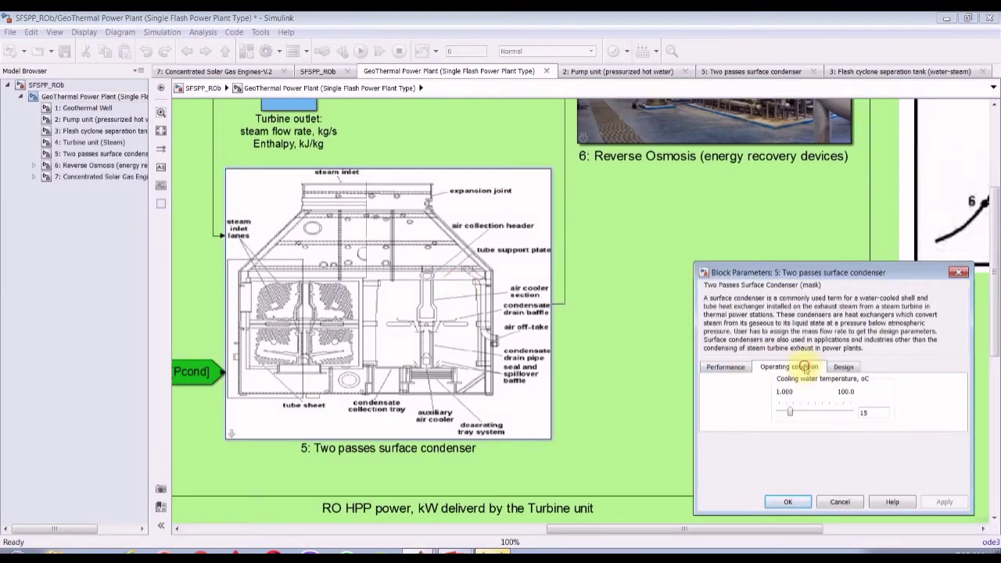
{"action": "double_click", "coordinate": [864, 412]}
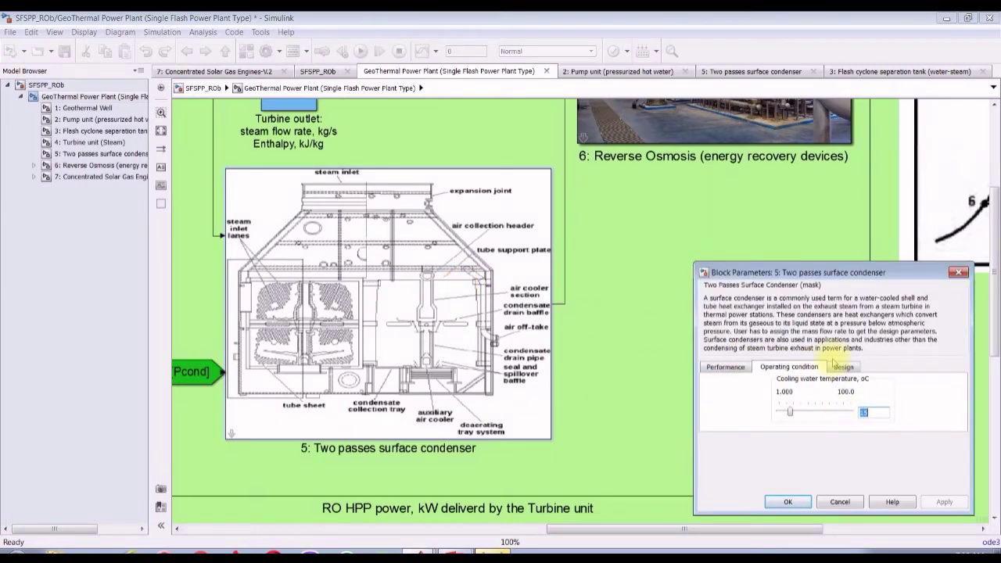
{"action": "left_click", "coordinate": [843, 366]}
{"action": "double_click", "coordinate": [797, 381]}
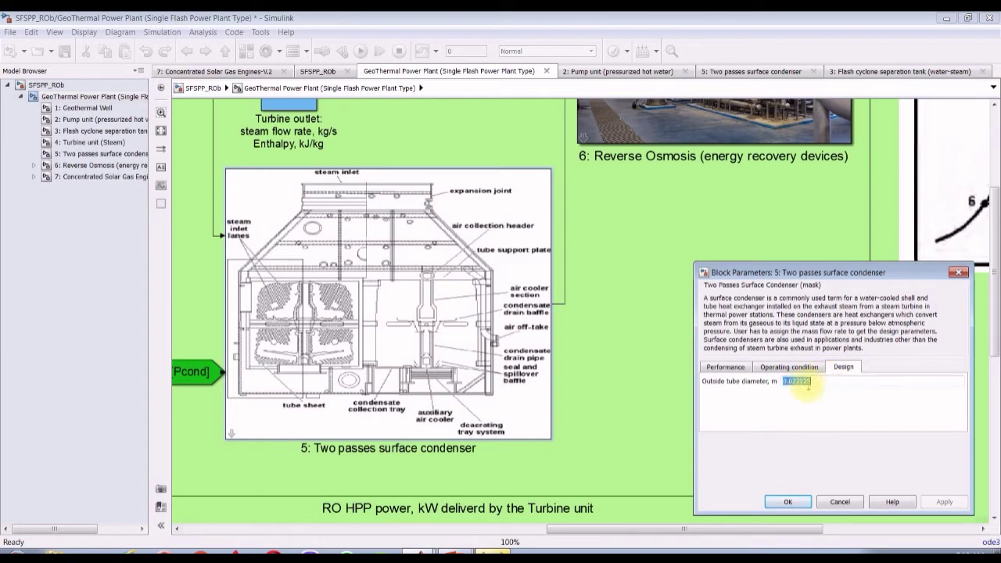
{"action": "left_click", "coordinate": [792, 503]}
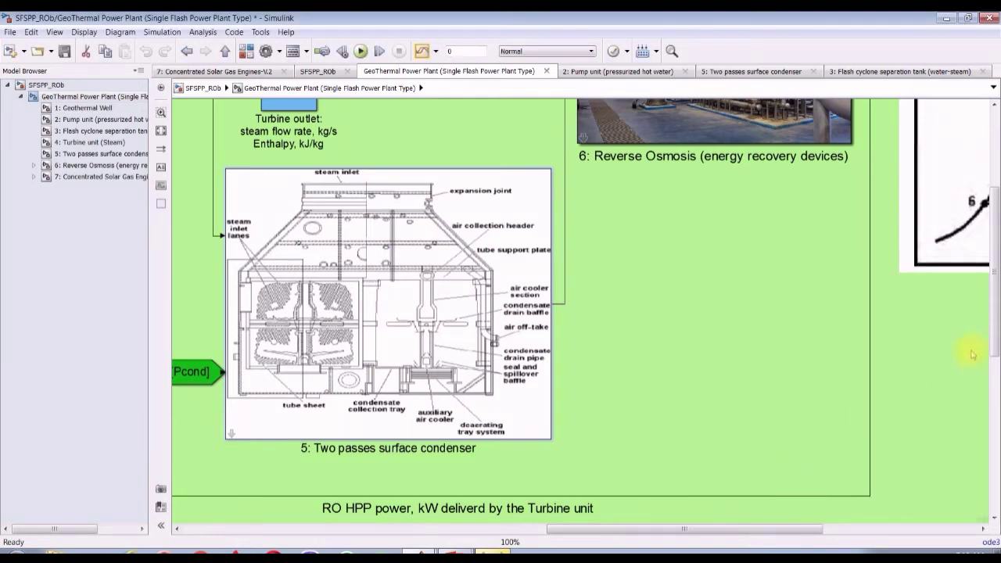
Step: Open the Concentrated Solar Gas Engines-V.2 block's parameters and set the top cycle temperature to 700 °C
{"action": "left_click_drag", "start_coordinate": [995, 321], "coordinate": [995, 377]}
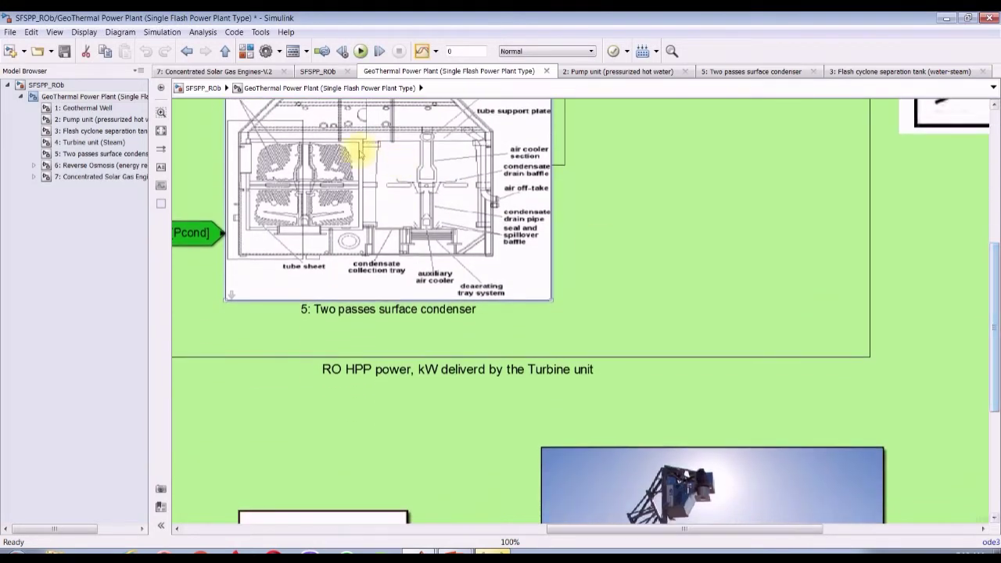
{"action": "scroll", "coordinate": [224, 129], "scroll_direction": "down", "scroll_amount": 5}
{"action": "left_click_drag", "start_coordinate": [994, 407], "coordinate": [994, 430]}
{"action": "double_click", "coordinate": [584, 392]}
{"action": "mouse_move", "coordinate": [426, 202]}
{"action": "left_mouse_down"}
{"action": "mouse_move", "coordinate": [455, 189]}
{"action": "mouse_move", "coordinate": [490, 142]}
{"action": "left_mouse_up"}
{"action": "left_click", "coordinate": [397, 270]}
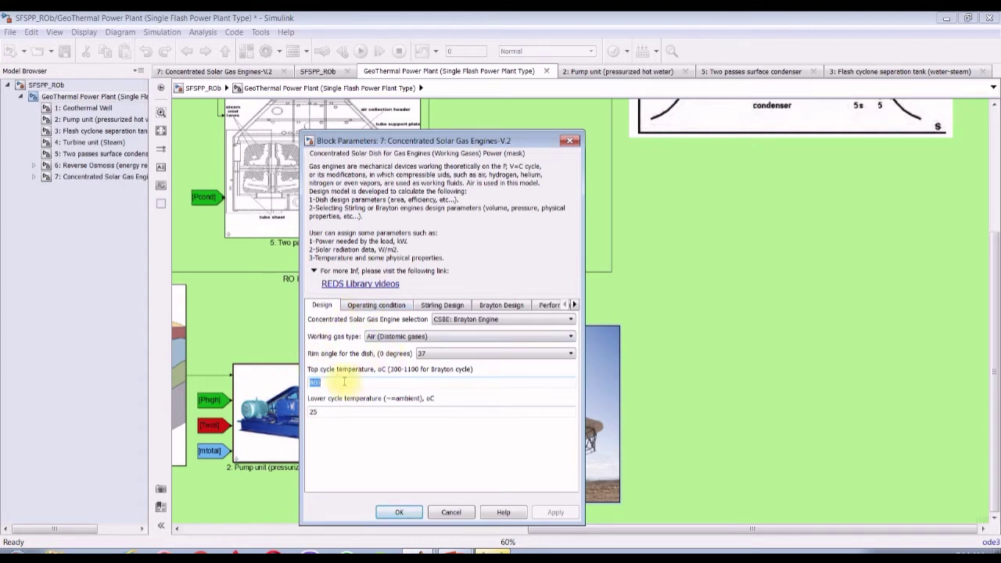
{"action": "type", "text": "7"}
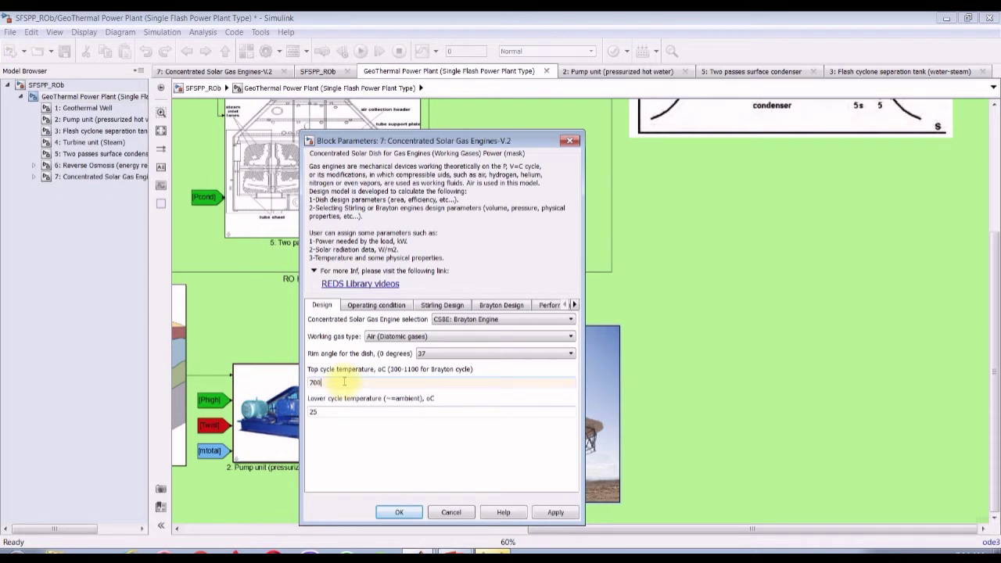
{"action": "type", "text": "00"}
Step: Review the solar gas engine's lower cycle temperature, operating conditions and Stirling design values
{"action": "double_click", "coordinate": [321, 411]}
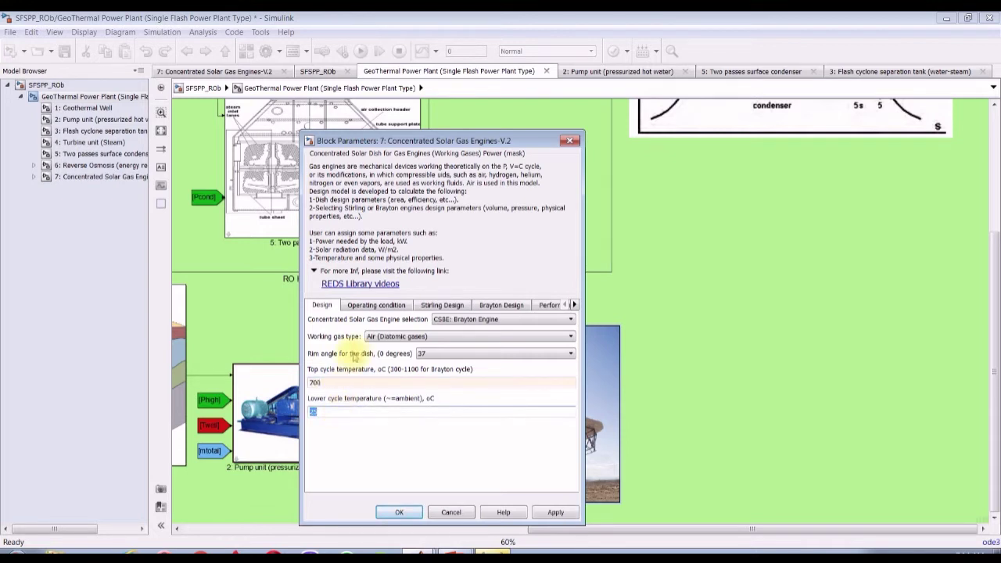
{"action": "left_click", "coordinate": [373, 305]}
{"action": "double_click", "coordinate": [315, 330]}
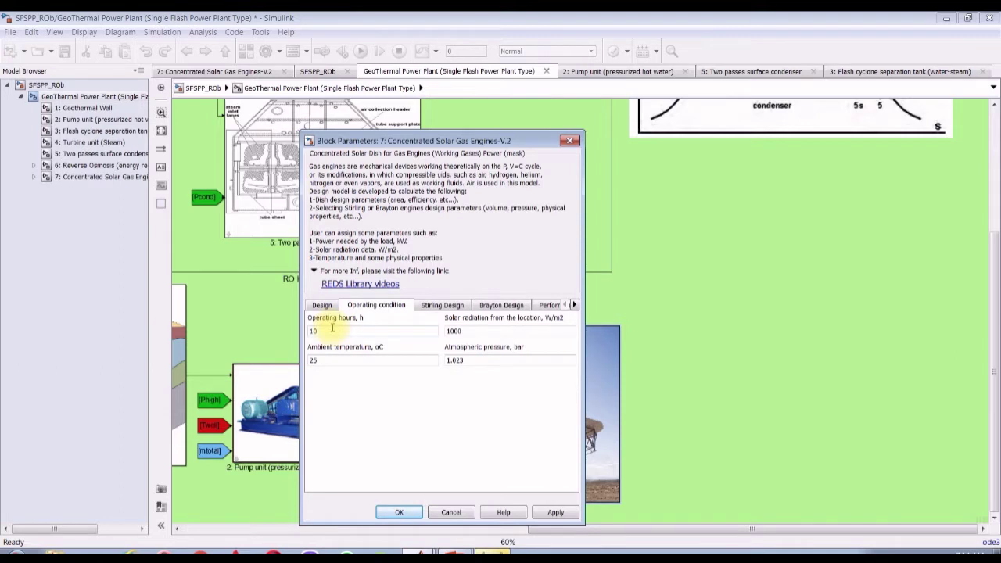
{"action": "double_click", "coordinate": [338, 360]}
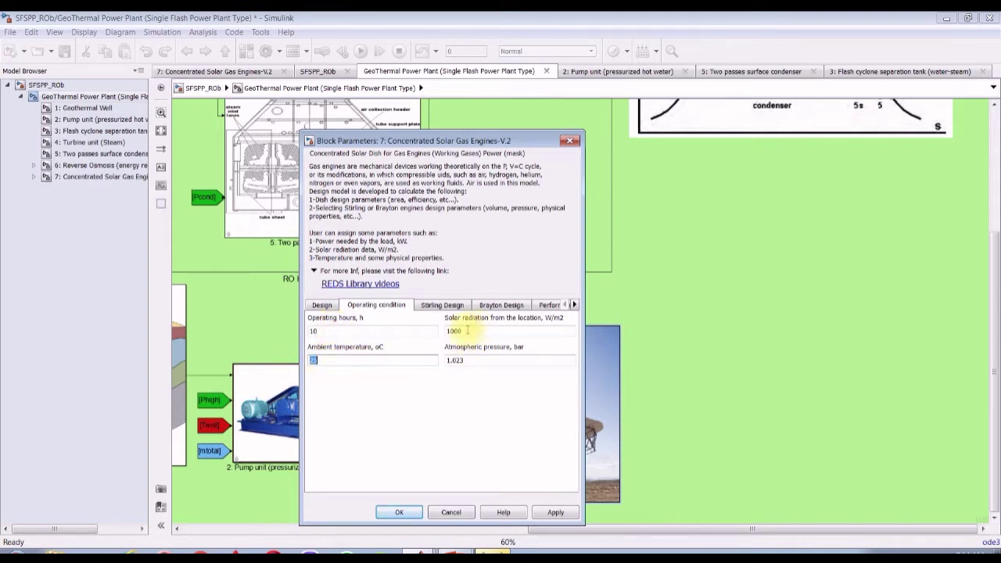
{"action": "double_click", "coordinate": [457, 361]}
{"action": "left_click", "coordinate": [441, 306]}
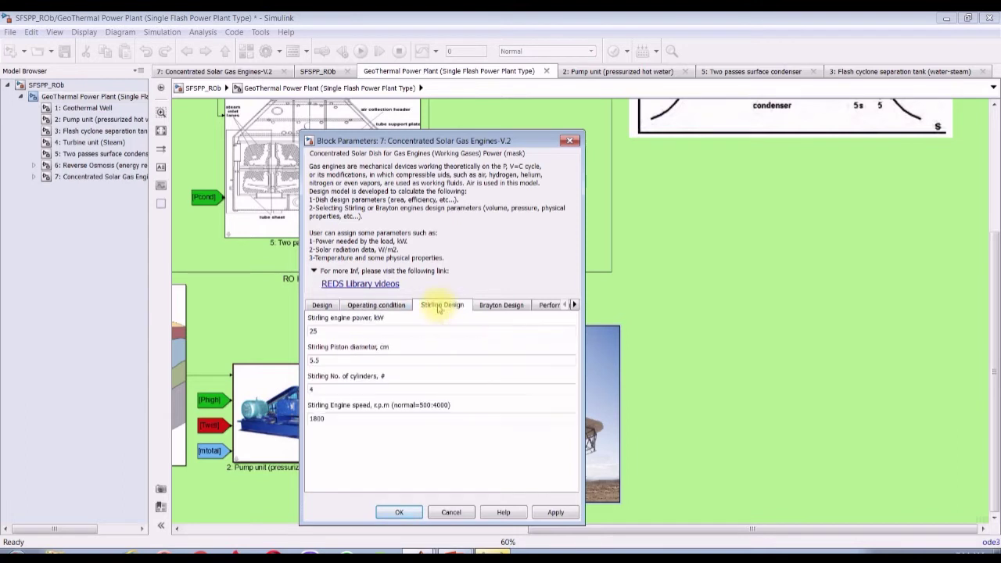
{"action": "left_click", "coordinate": [391, 305]}
Step: Set the solar gas engine design to CSSE: Stirling Engine with nitrogen (N2) as working gas and a dish rim angle of 37 degrees
{"action": "left_click", "coordinate": [322, 305]}
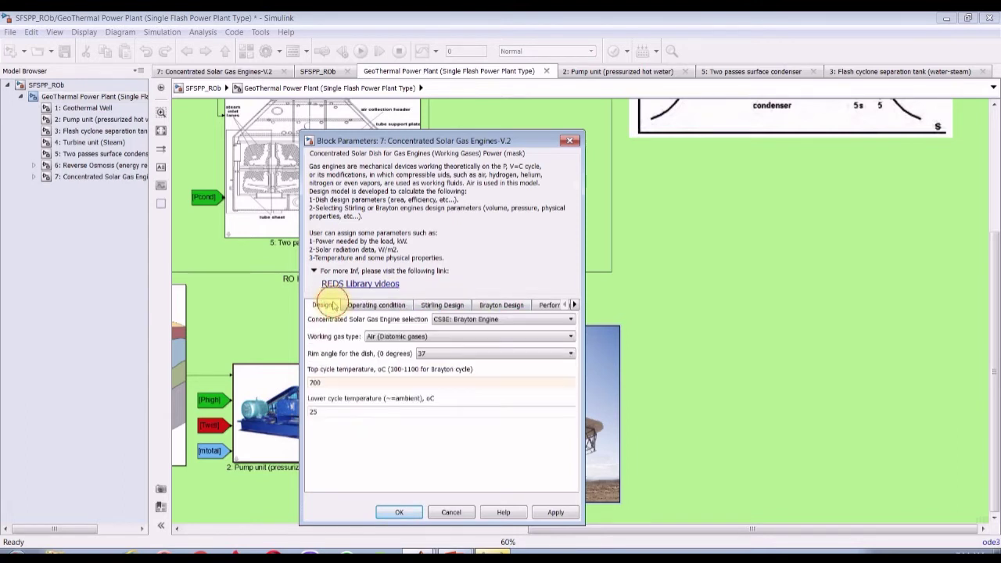
{"action": "left_click", "coordinate": [462, 320]}
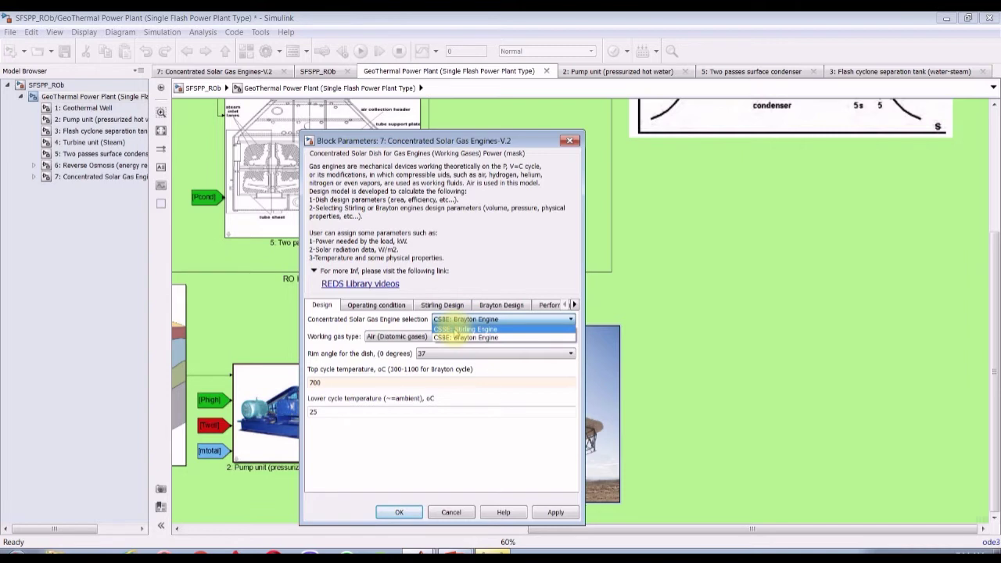
{"action": "left_click", "coordinate": [461, 328]}
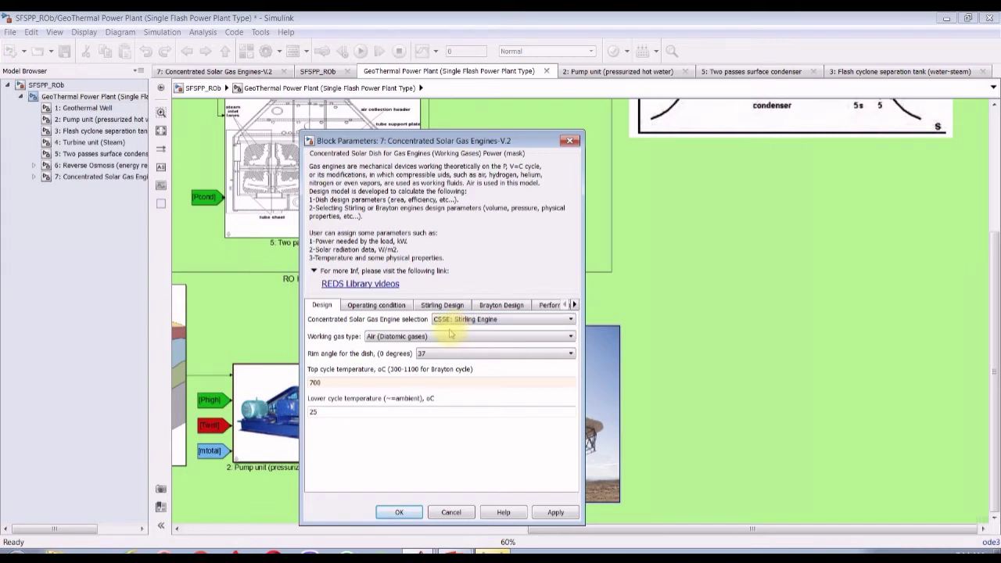
{"action": "left_click", "coordinate": [396, 338]}
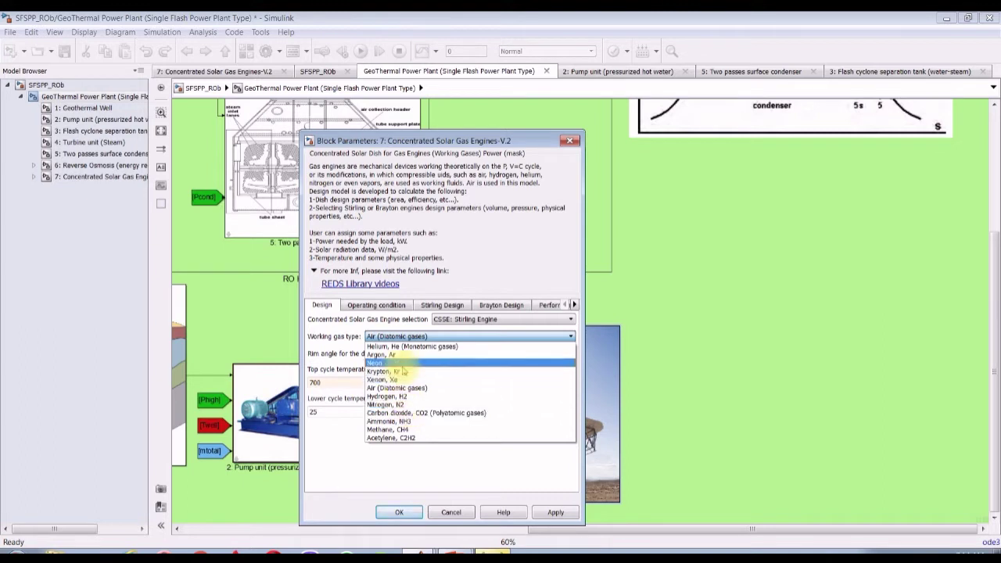
{"action": "left_click", "coordinate": [409, 413]}
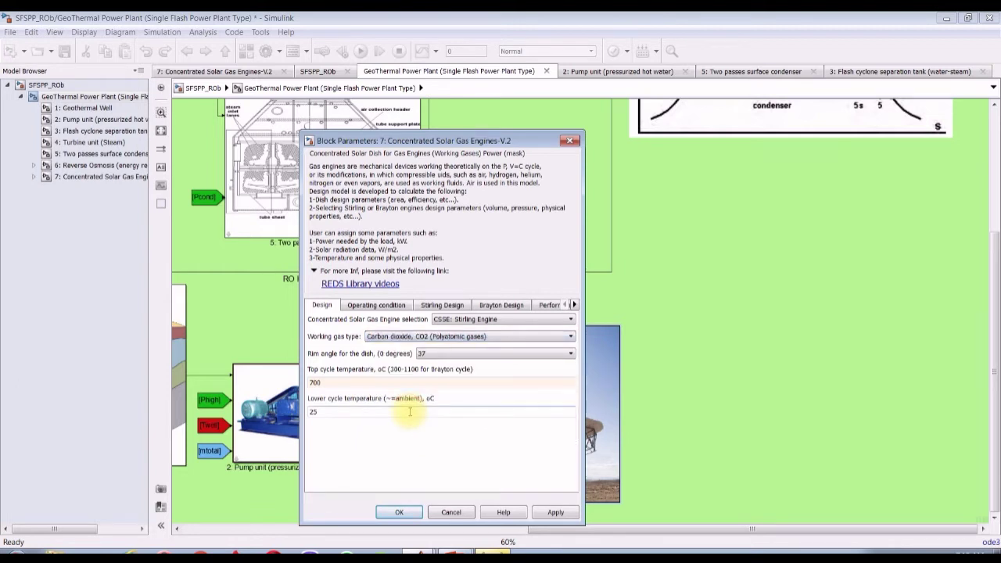
{"action": "left_click", "coordinate": [422, 336]}
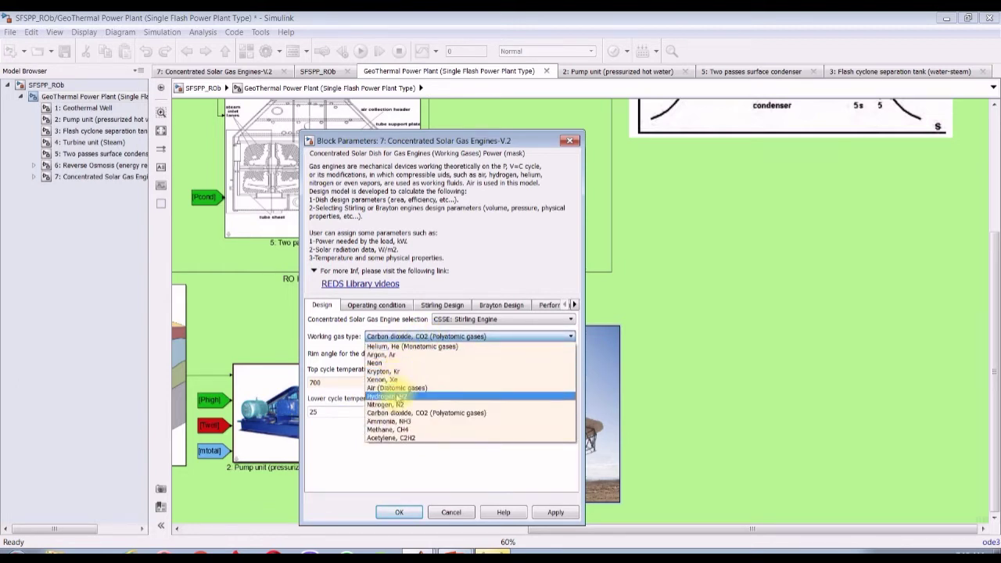
{"action": "left_click", "coordinate": [391, 405]}
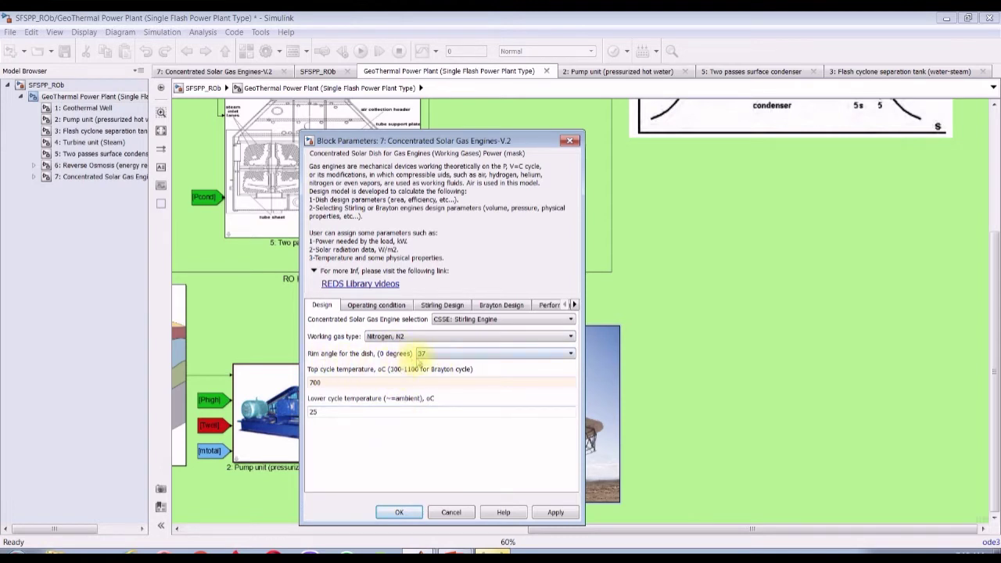
{"action": "left_click", "coordinate": [429, 353]}
{"action": "left_click", "coordinate": [425, 381]}
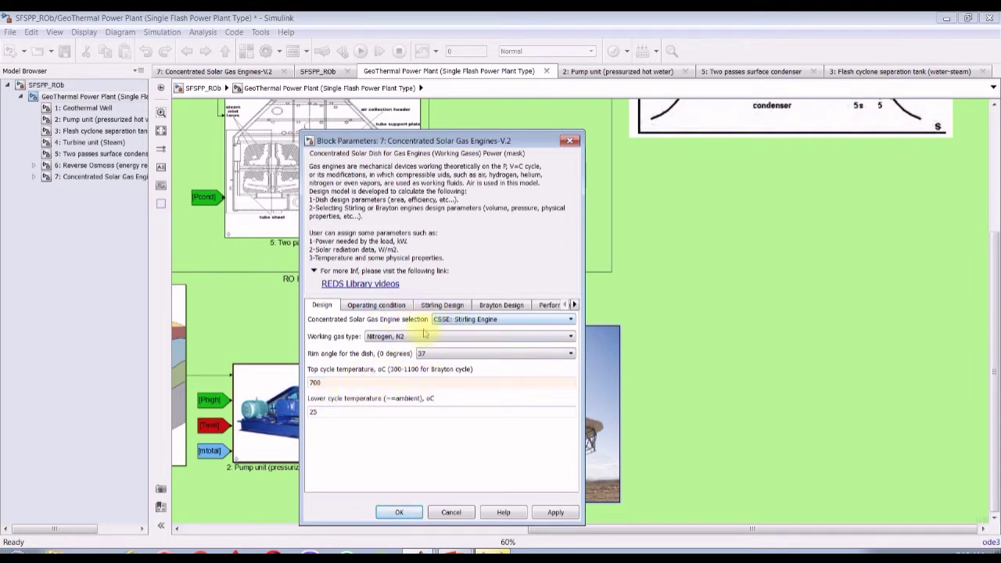
Step: Set the Stirling engine power to 30 kW and check the piston diameter, number of cylinders and engine speed
{"action": "left_click", "coordinate": [383, 306]}
{"action": "left_click", "coordinate": [441, 305]}
{"action": "double_click", "coordinate": [337, 332]}
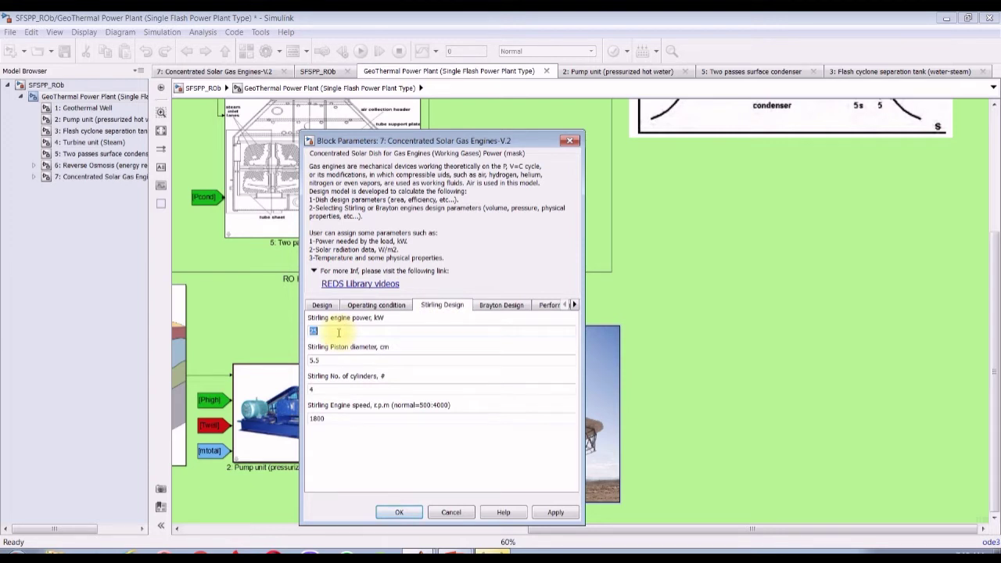
{"action": "left_click_drag", "start_coordinate": [383, 141], "coordinate": [383, 111]}
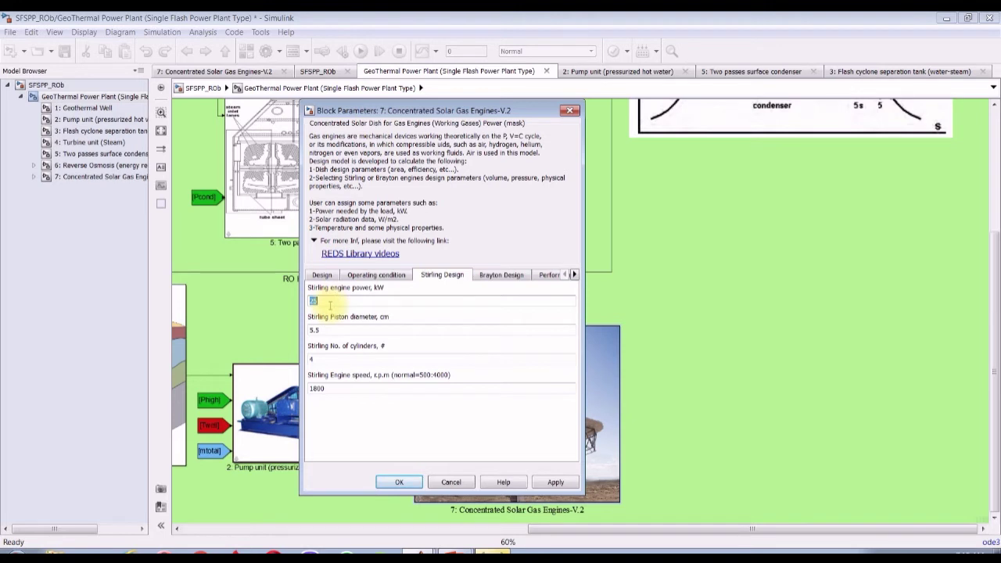
{"action": "type", "text": "30"}
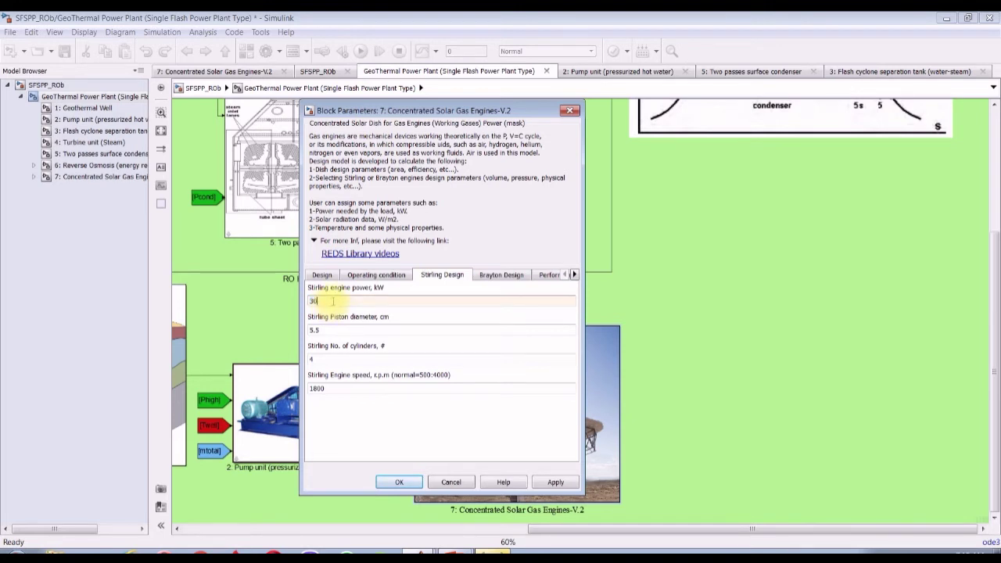
{"action": "key", "text": "Tab"}
{"action": "key", "text": "Tab"}
{"action": "key", "text": "Tab"}
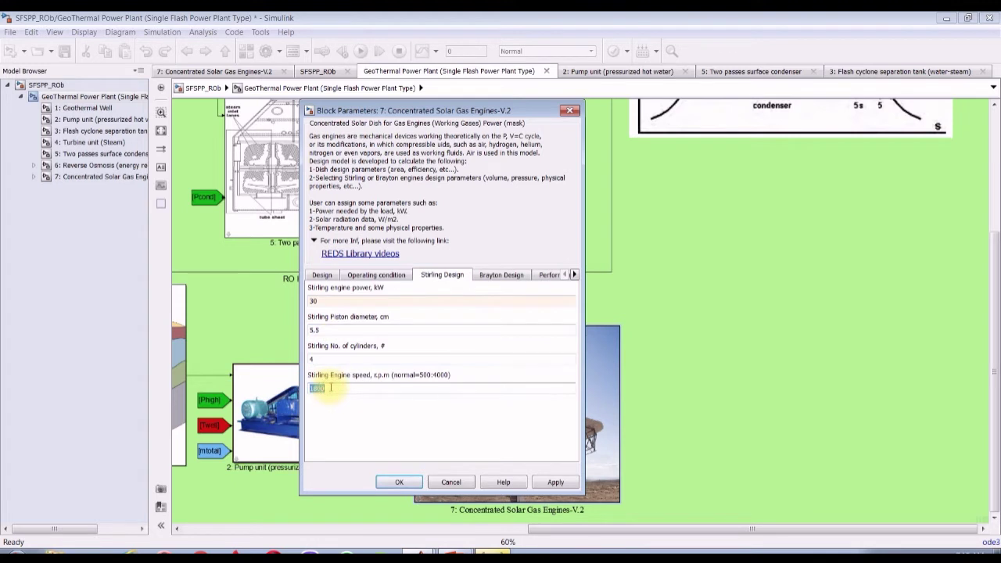
Step: Set the Brayton engine power to 30 kW
{"action": "left_click", "coordinate": [501, 275]}
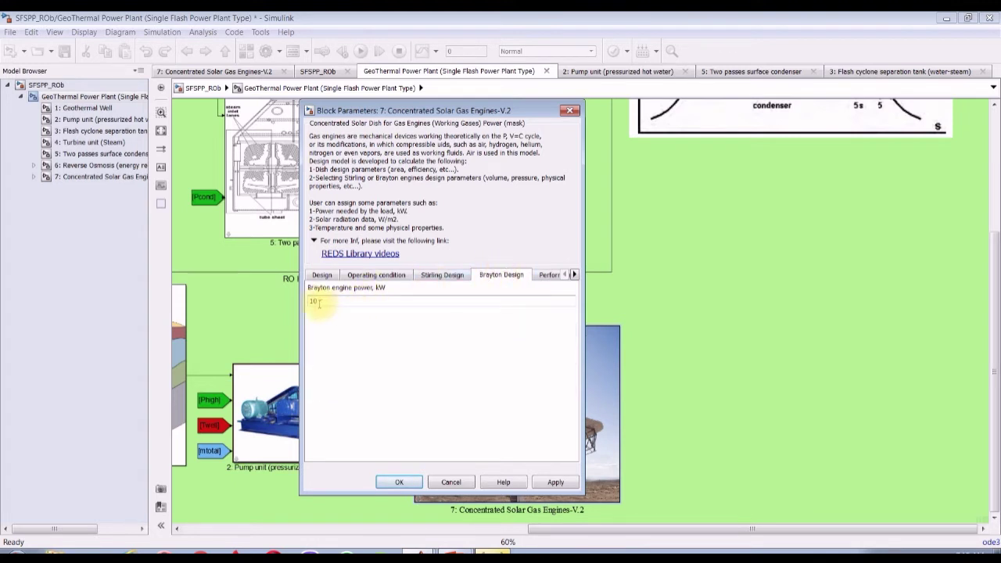
{"action": "key", "text": "BackSpace"}
{"action": "type", "text": "30"}
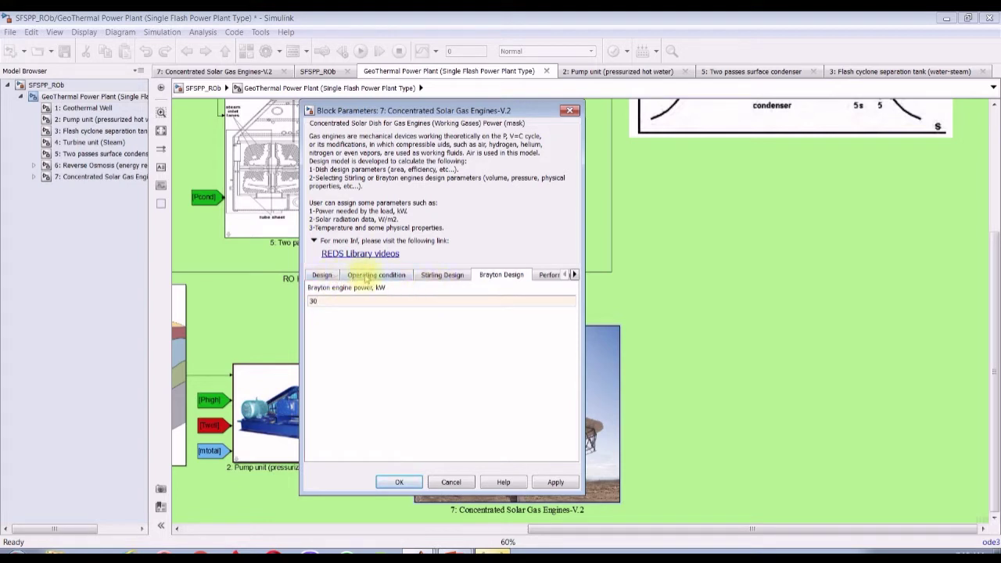
Step: Review the solar gas engine's efficiencies, dish mirror material options and costs, then accept the block's parameters
{"action": "left_click", "coordinate": [575, 276]}
{"action": "left_click", "coordinate": [575, 276]}
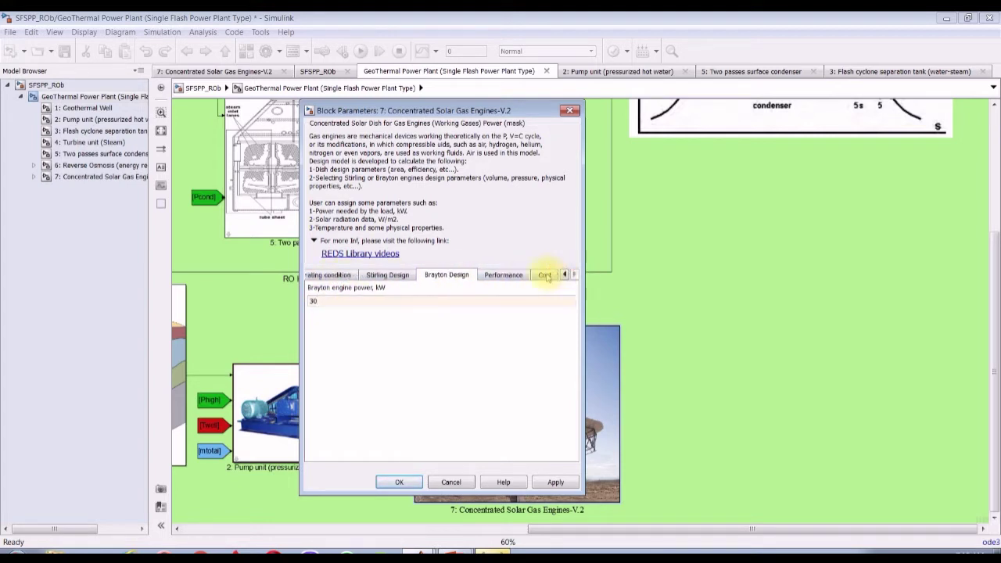
{"action": "left_click", "coordinate": [486, 278]}
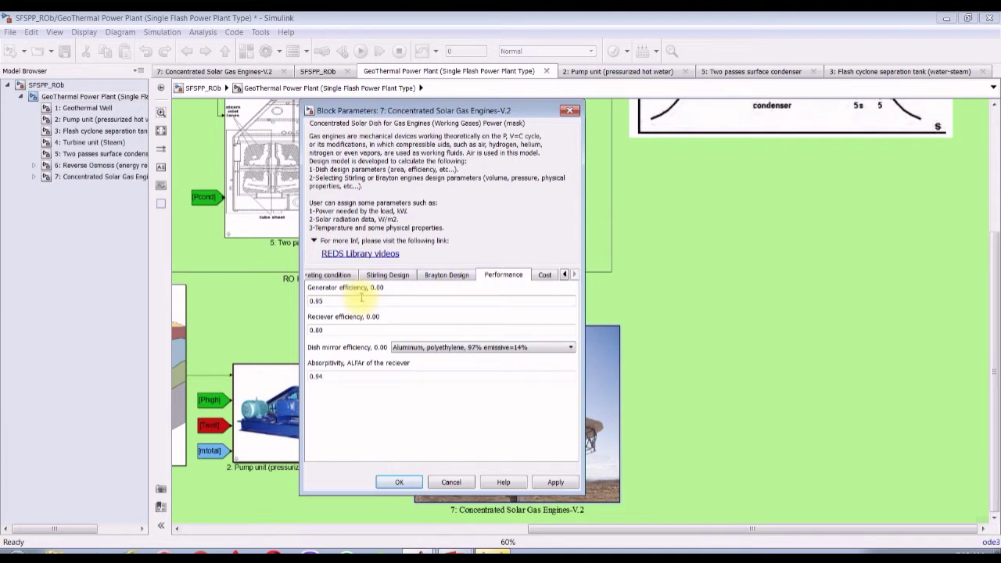
{"action": "double_click", "coordinate": [332, 329]}
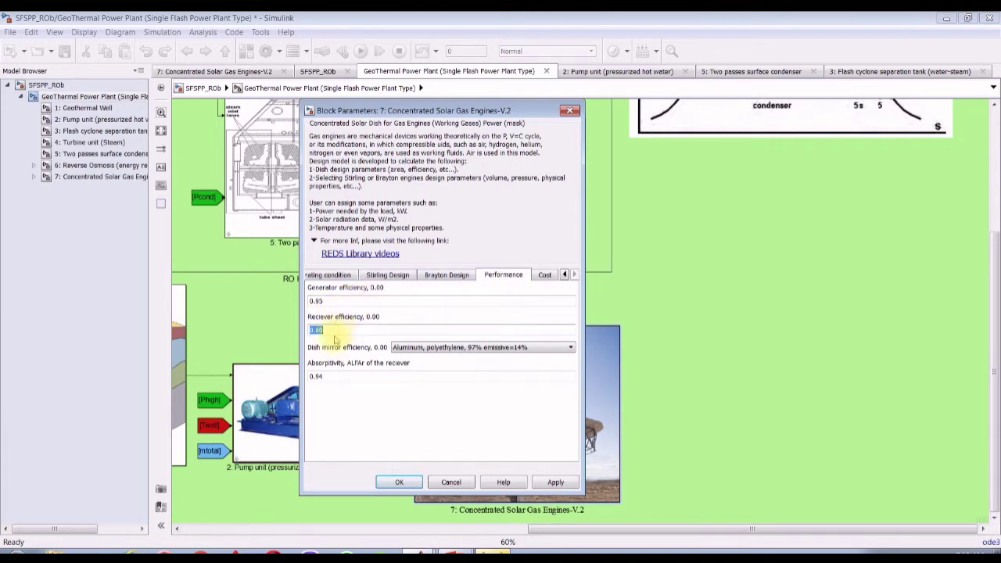
{"action": "left_click", "coordinate": [449, 348]}
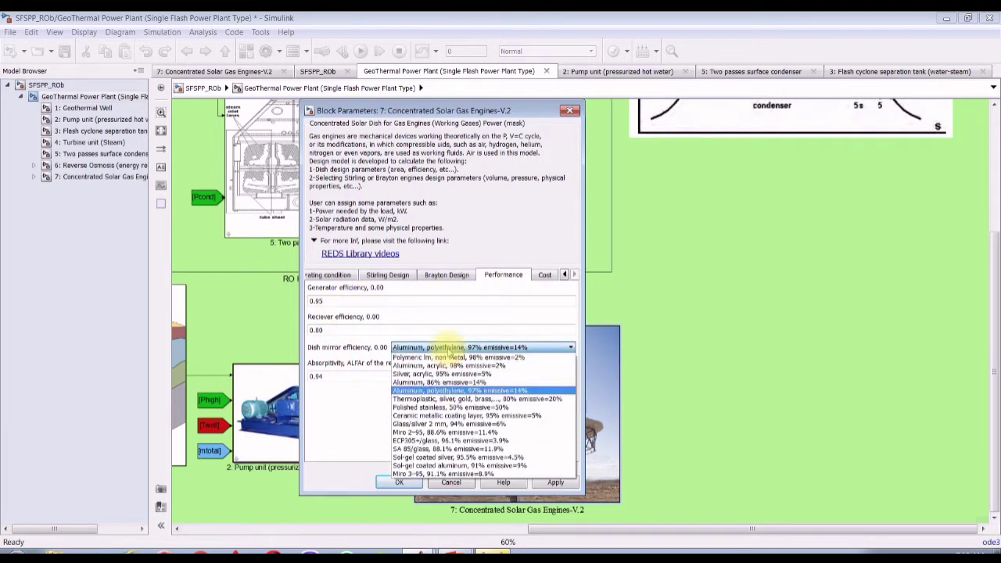
{"action": "left_click", "coordinate": [344, 345]}
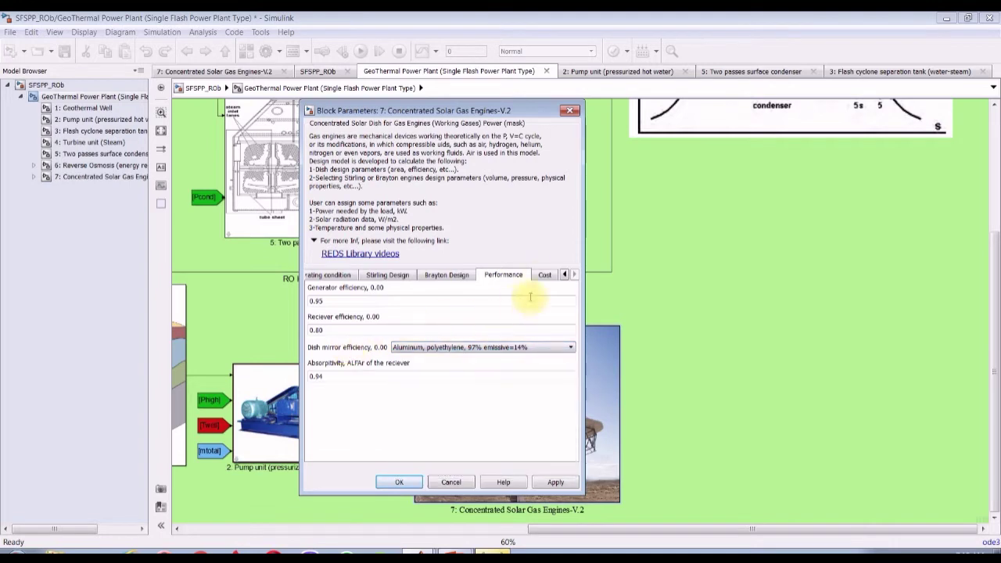
{"action": "left_click", "coordinate": [542, 274]}
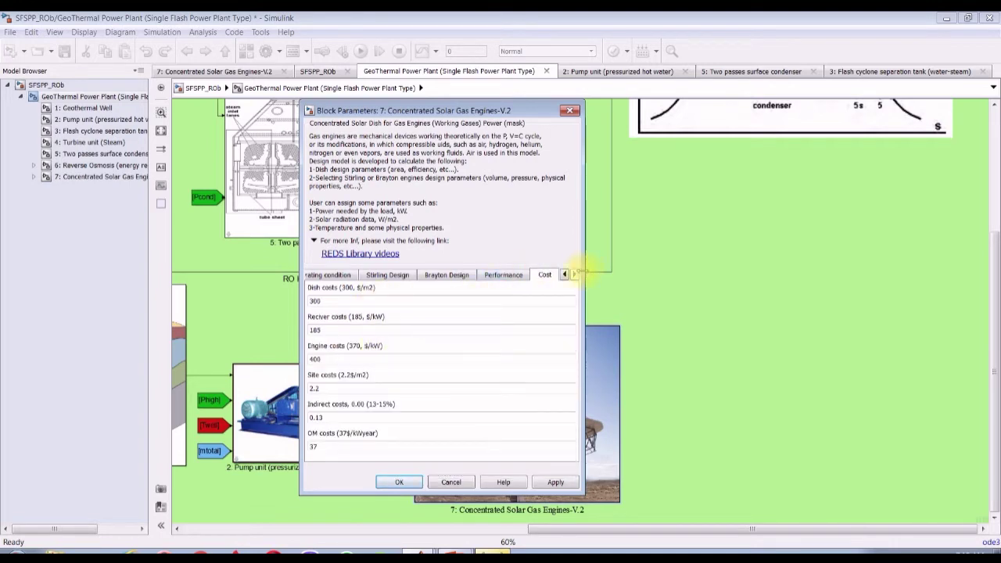
{"action": "left_click", "coordinate": [399, 482]}
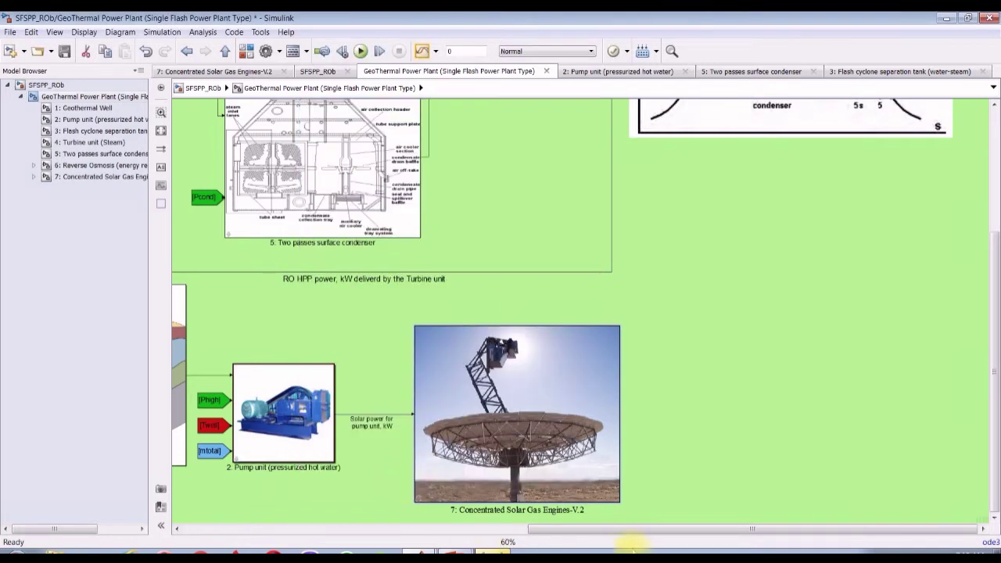
Step: Check the pump efficiency in the pressurized hot water pump unit block's parameters, and close them
{"action": "left_click_drag", "start_coordinate": [631, 535], "coordinate": [503, 539]}
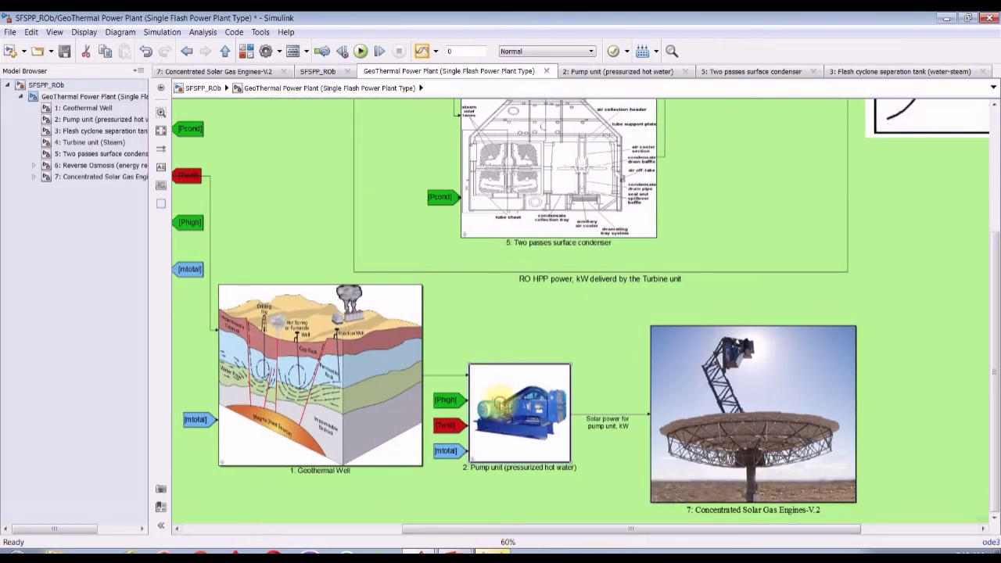
{"action": "double_click", "coordinate": [501, 407]}
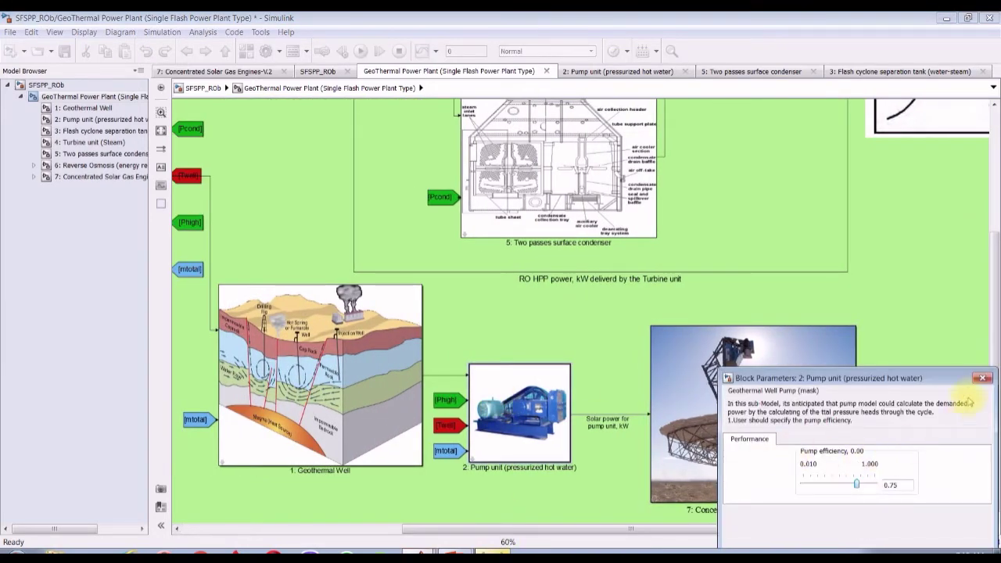
{"action": "double_click", "coordinate": [891, 485]}
{"action": "left_click", "coordinate": [978, 377]}
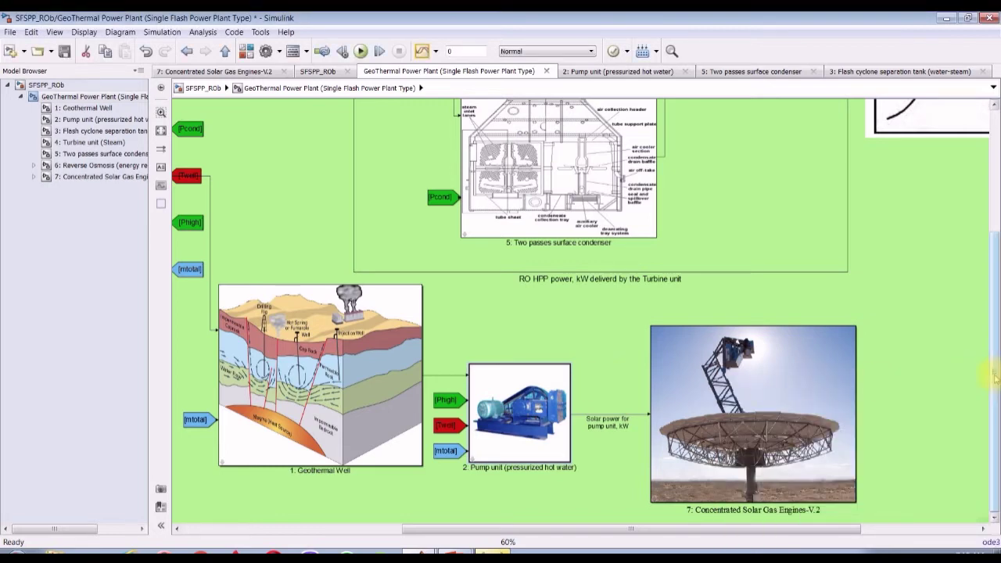
Step: Check the steam pipe diameter in the geothermal well block's parameters, and close them
{"action": "scroll", "coordinate": [758, 533], "scroll_direction": "up", "scroll_amount": 1}
{"action": "left_click_drag", "start_coordinate": [738, 528], "coordinate": [579, 518]}
{"action": "double_click", "coordinate": [566, 407]}
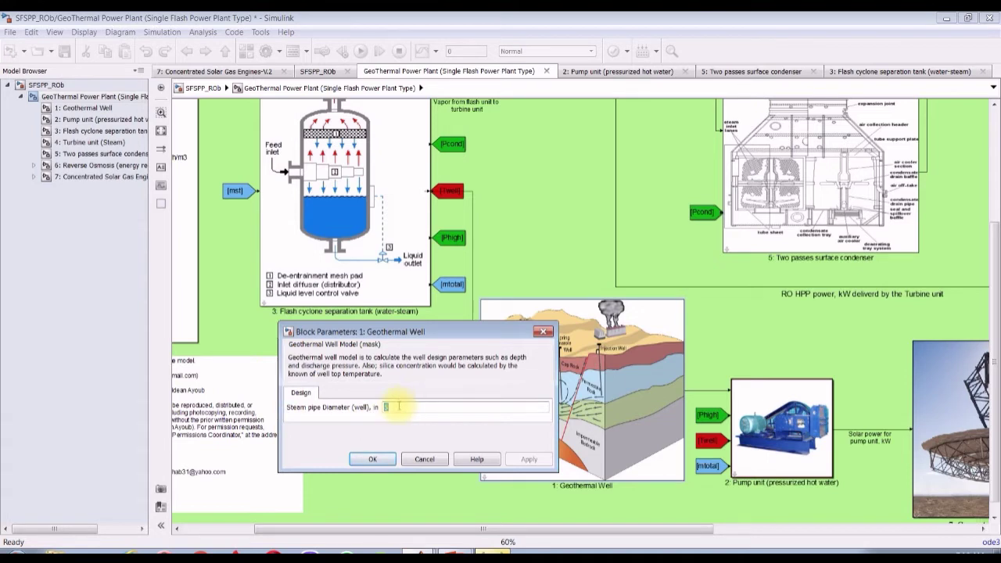
{"action": "left_click", "coordinate": [384, 457]}
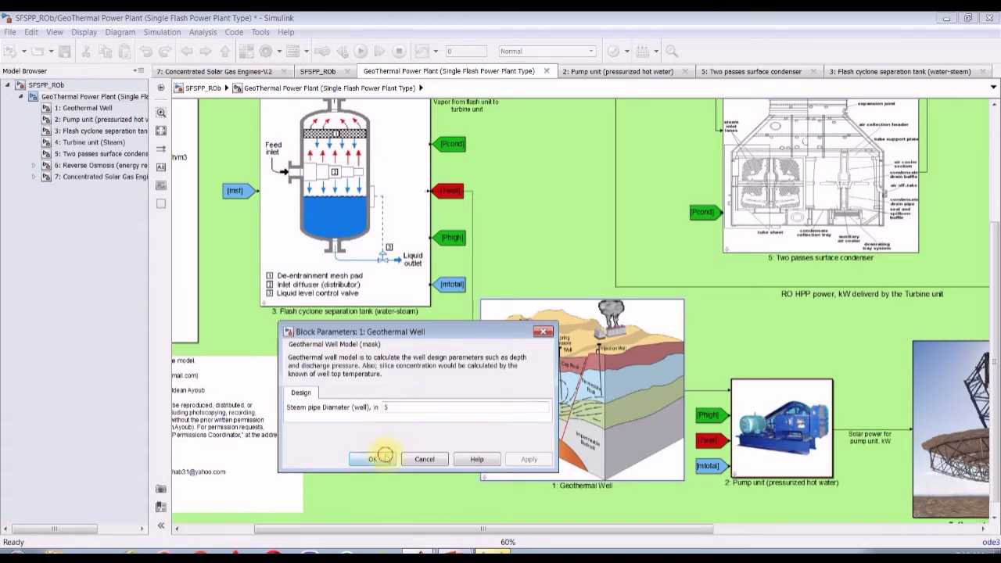
{"action": "left_click_drag", "start_coordinate": [995, 377], "coordinate": [995, 249]}
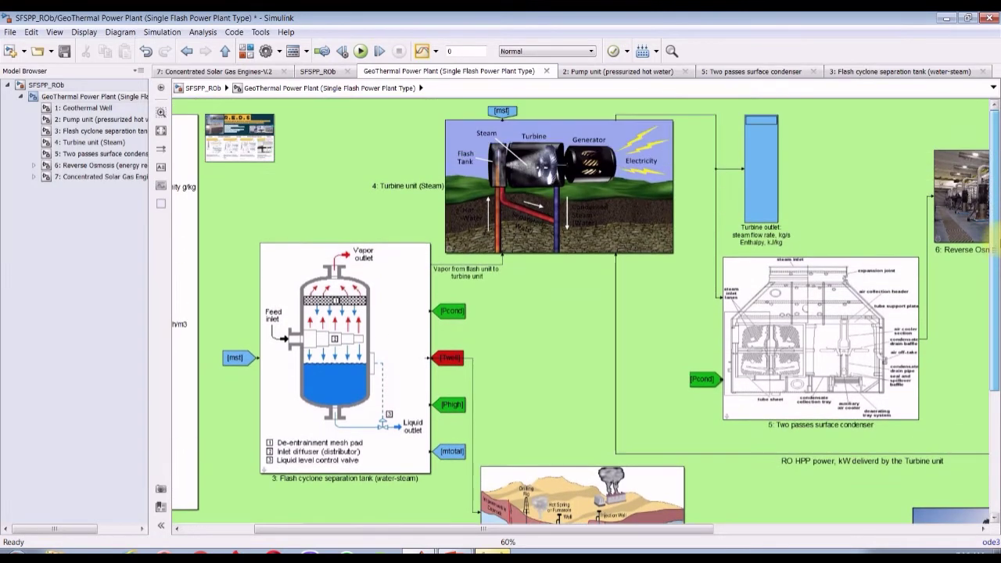
{"action": "scroll", "coordinate": [324, 224], "scroll_direction": "up", "scroll_amount": 2}
{"action": "scroll", "coordinate": [324, 225], "scroll_direction": "down", "scroll_amount": 2}
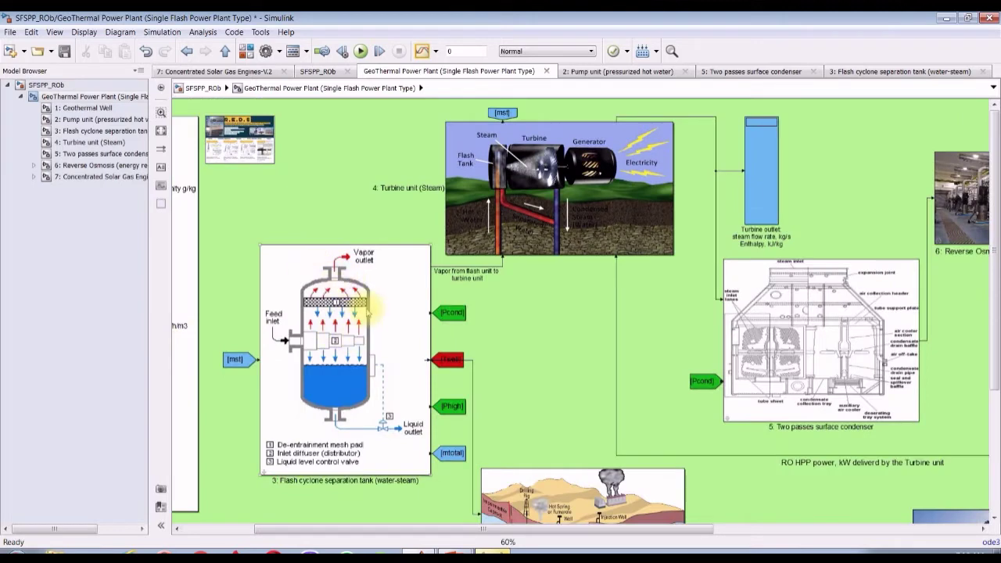
Step: Check the turbine and generator efficiencies in the steam turbine unit block's parameters
{"action": "double_click", "coordinate": [550, 154]}
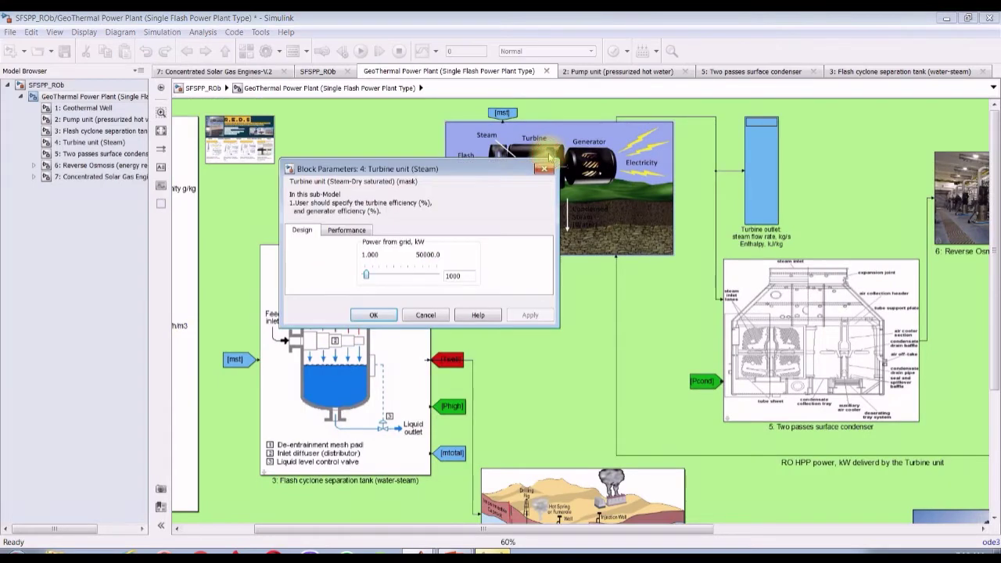
{"action": "left_click", "coordinate": [353, 229]}
{"action": "double_click", "coordinate": [391, 276]}
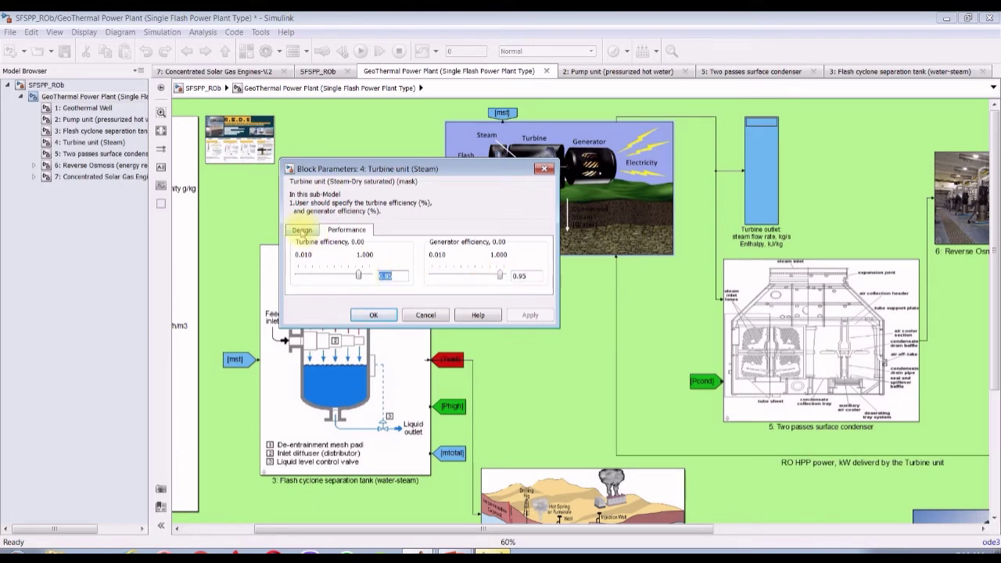
Step: Set the steam turbine unit's power from grid to 3000 kW and accept the block's parameters
{"action": "left_click", "coordinate": [302, 230]}
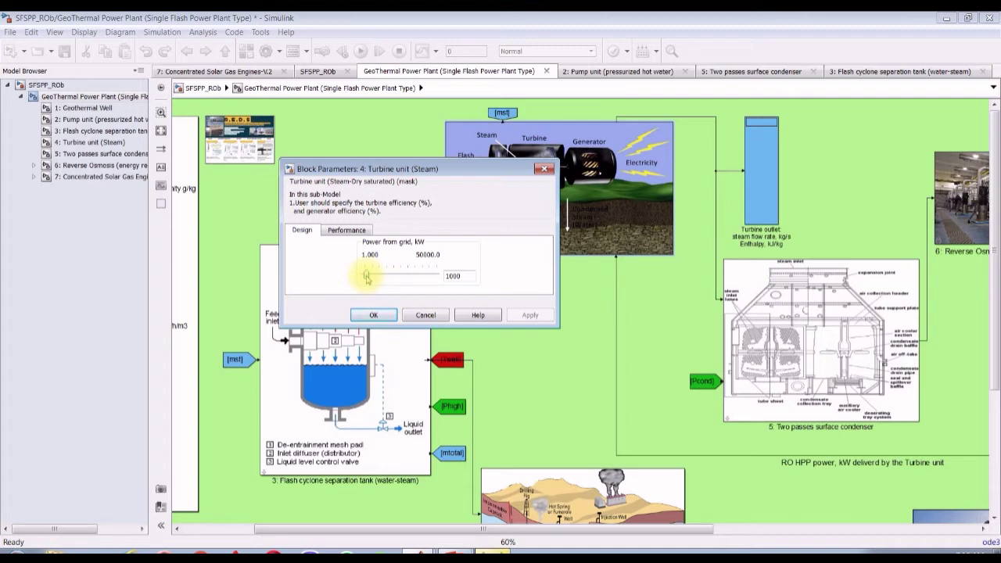
{"action": "double_click", "coordinate": [467, 276]}
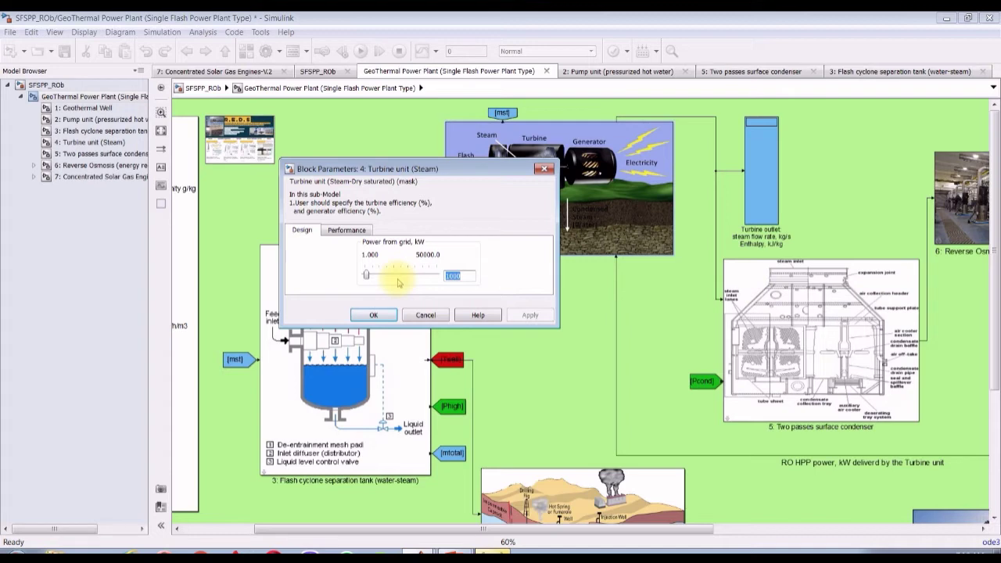
{"action": "type", "text": "3"}
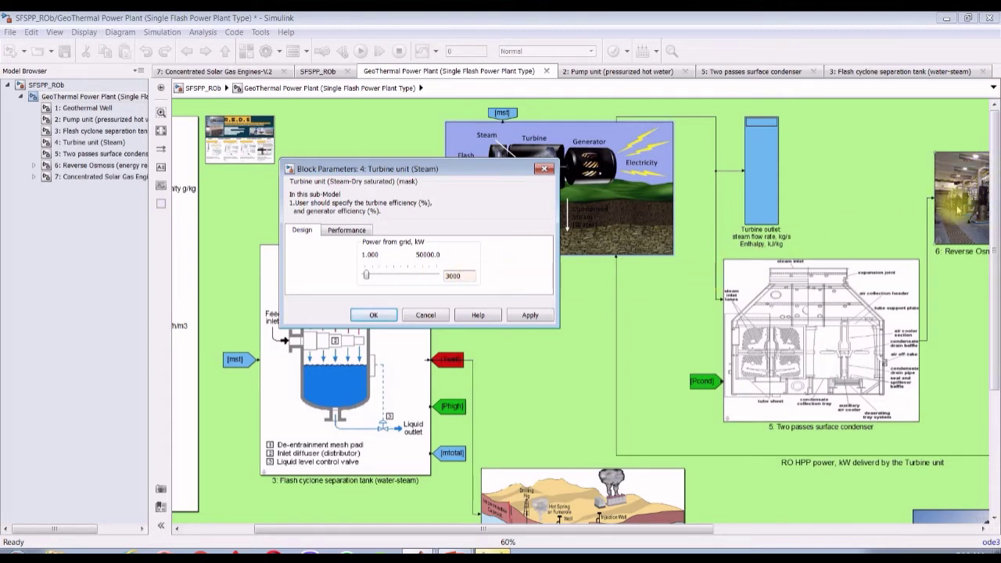
{"action": "left_click", "coordinate": [532, 316]}
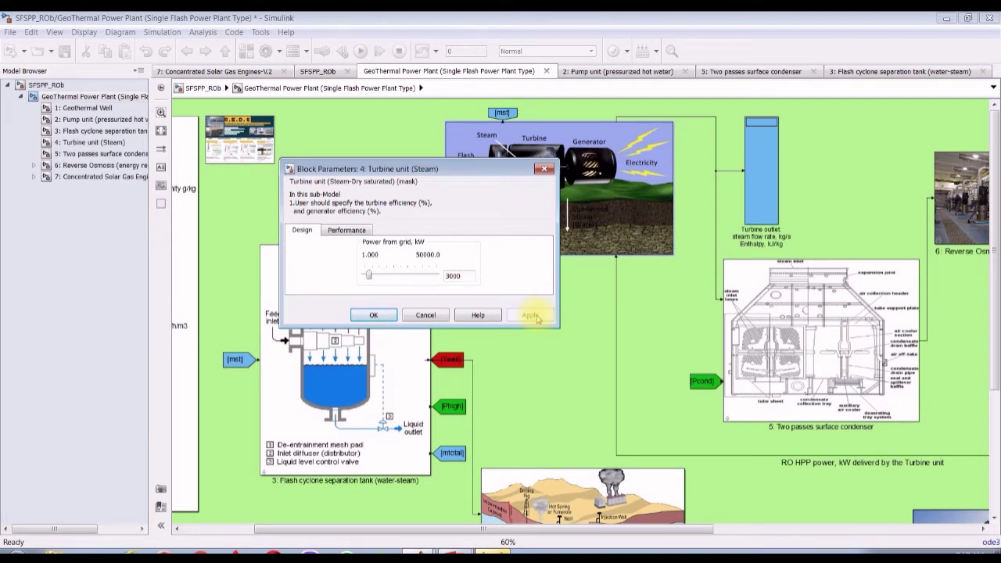
{"action": "left_click", "coordinate": [375, 314]}
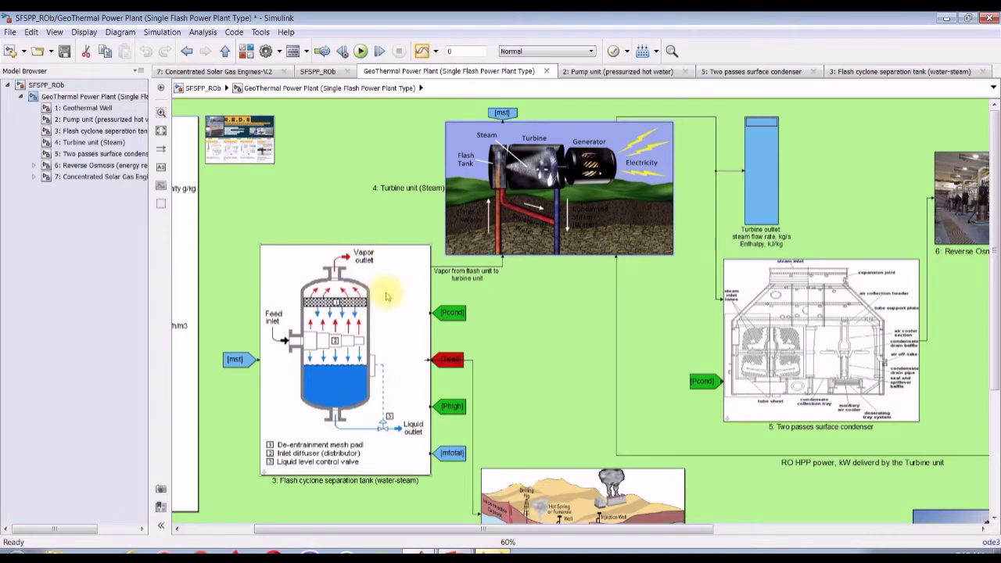
Step: Set the turbine pressure to 9 bar in the flash cyclone separation tank block's parameters and apply it
{"action": "scroll", "coordinate": [386, 299], "scroll_direction": "up", "scroll_amount": 1}
{"action": "double_click", "coordinate": [384, 299]}
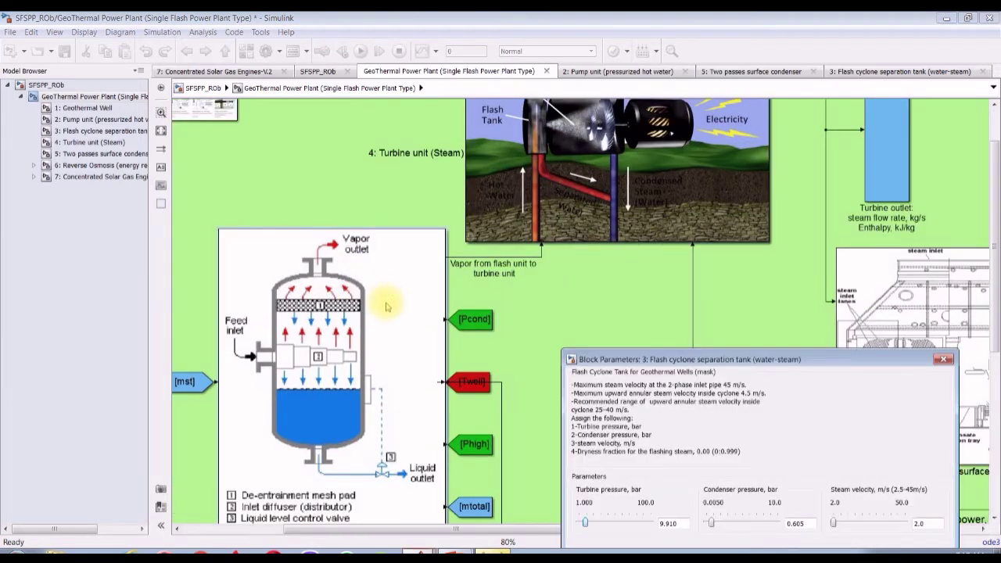
{"action": "left_click_drag", "start_coordinate": [634, 361], "coordinate": [291, 169]}
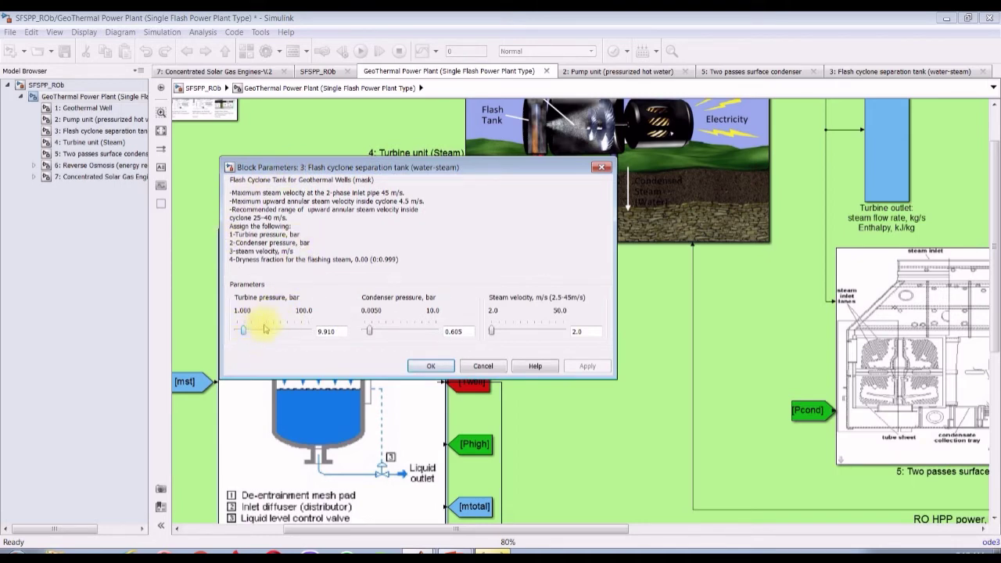
{"action": "double_click", "coordinate": [331, 332]}
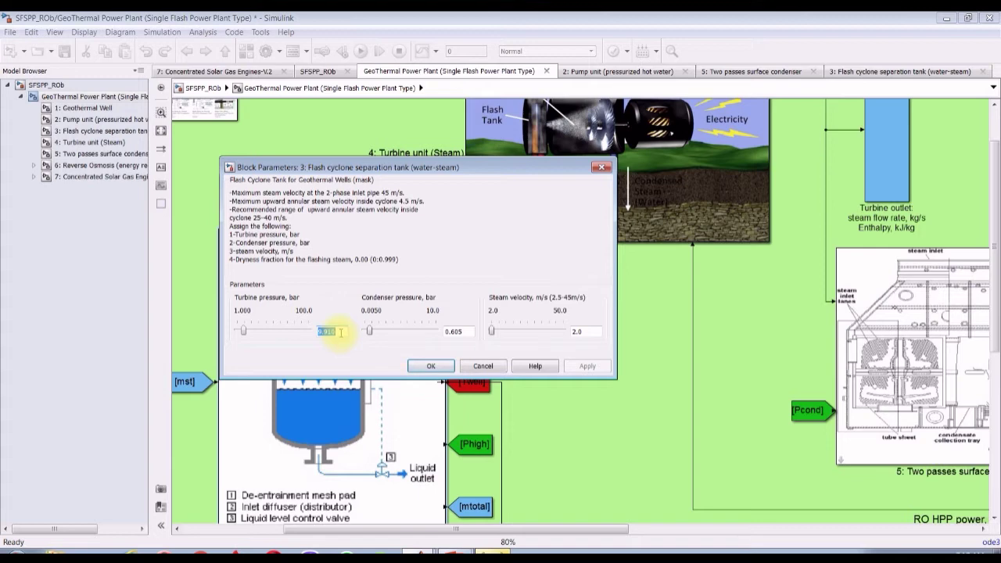
{"action": "type", "text": "9"}
{"action": "left_click", "coordinate": [579, 366]}
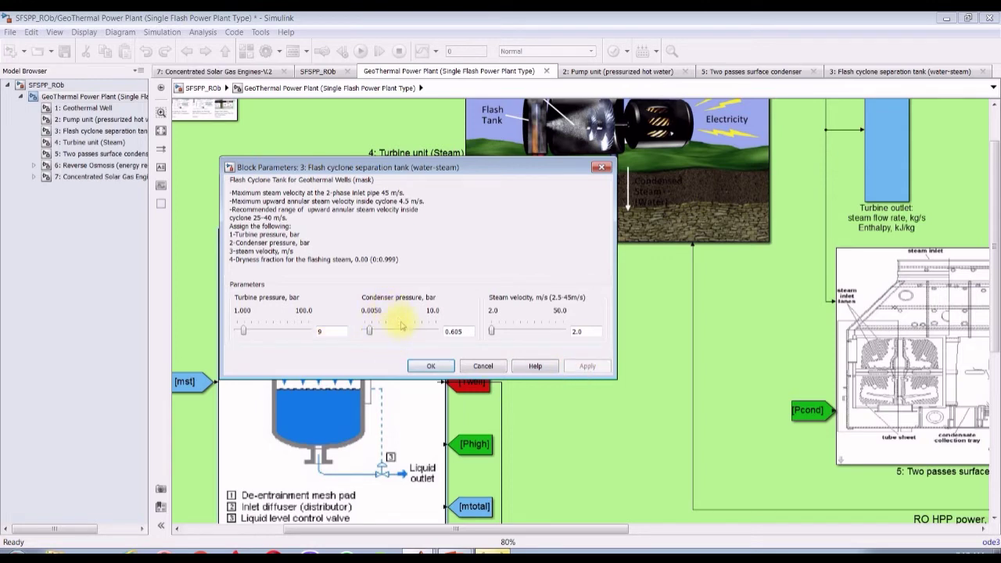
Step: Review the flash tank's condenser pressure and steam velocity, accept its parameters, and save the model
{"action": "double_click", "coordinate": [469, 332]}
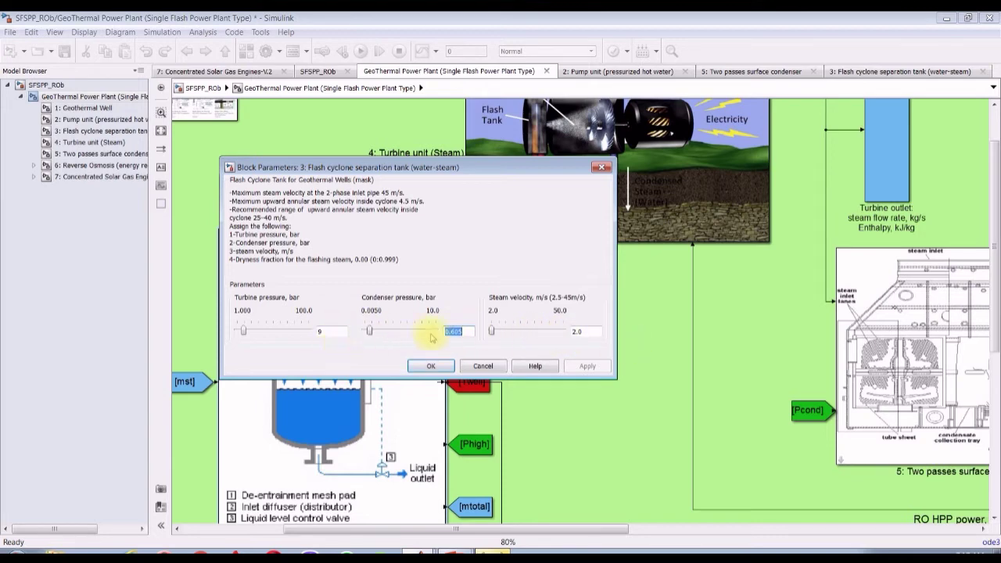
{"action": "double_click", "coordinate": [586, 331]}
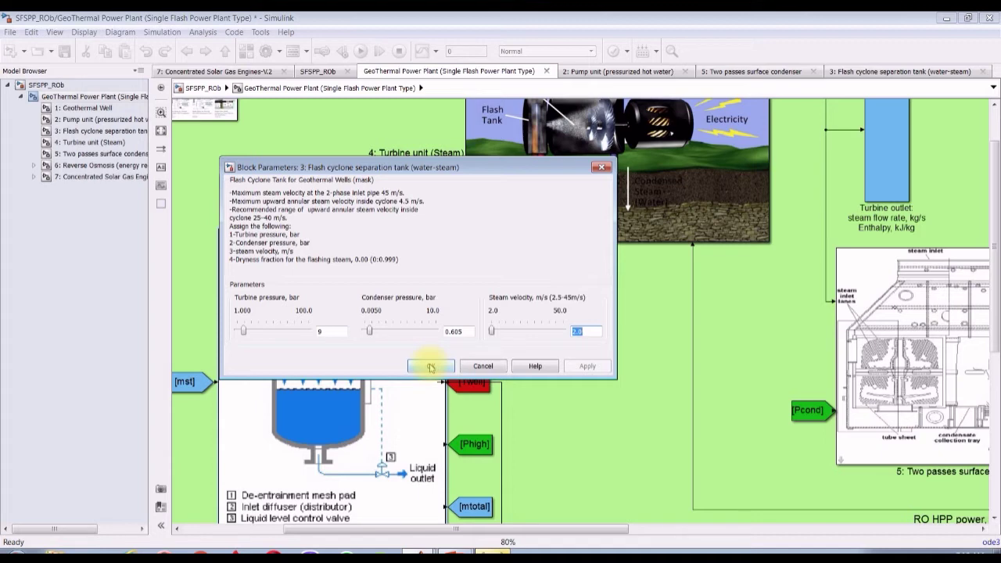
{"action": "double_click", "coordinate": [335, 331]}
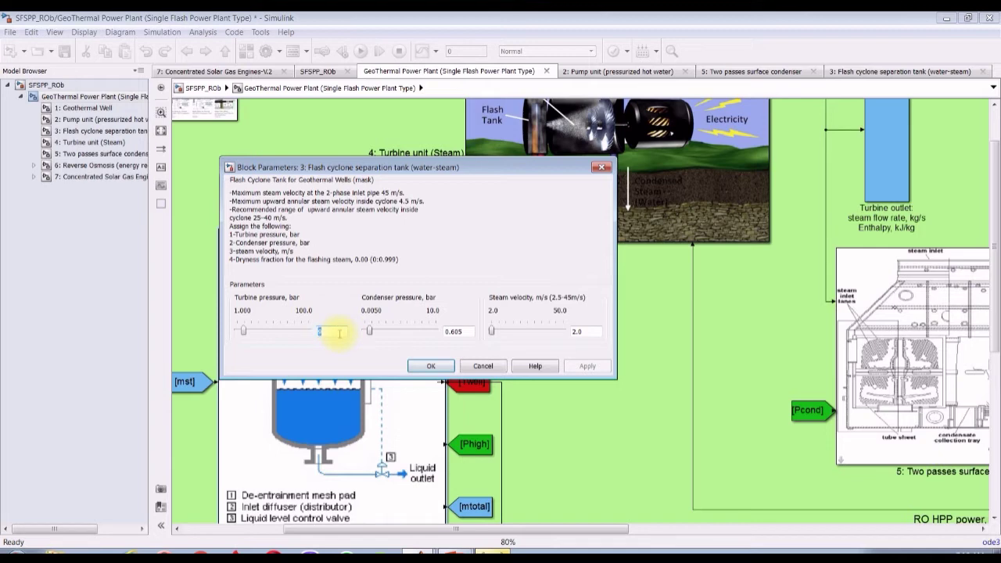
{"action": "double_click", "coordinate": [458, 331]}
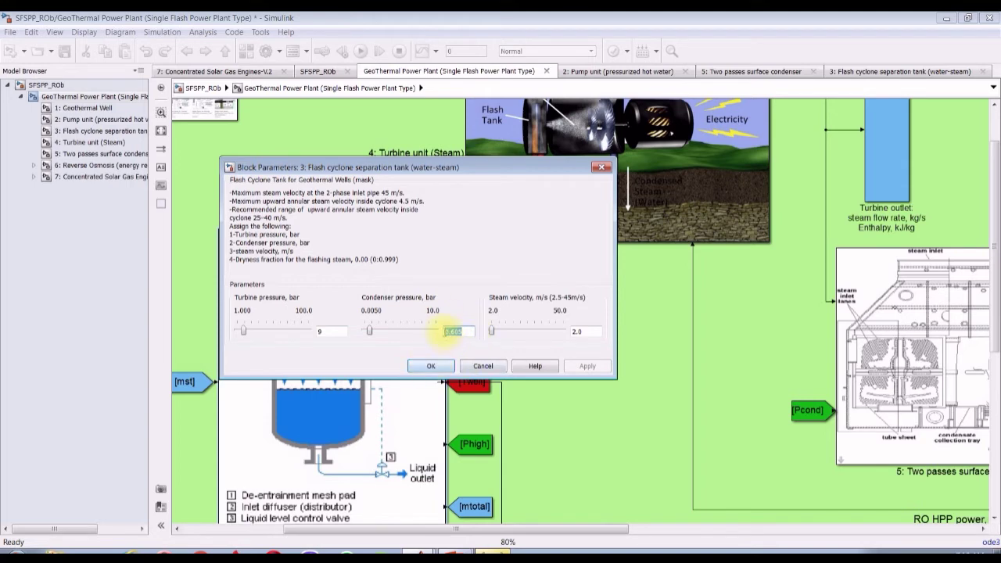
{"action": "left_click", "coordinate": [423, 366]}
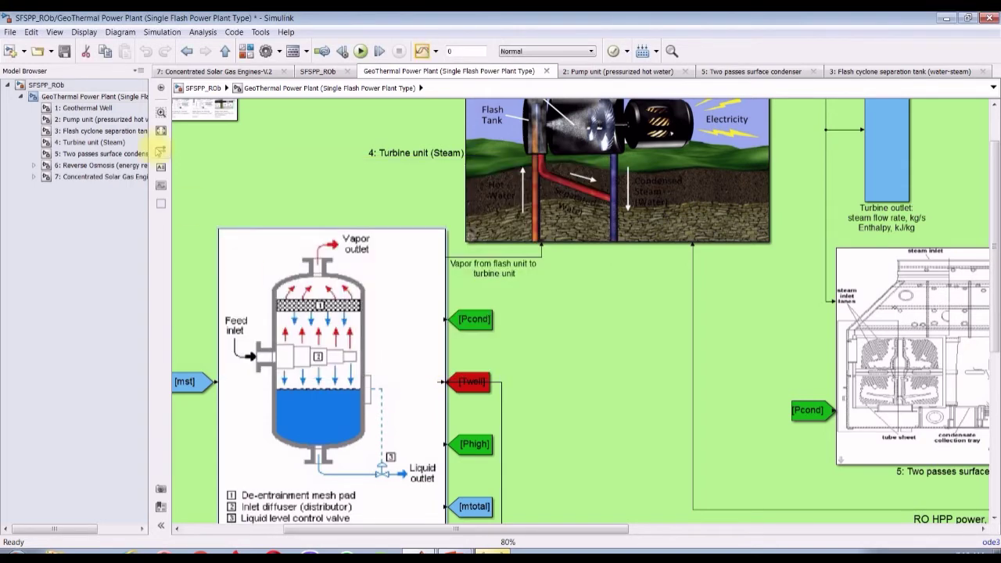
{"action": "left_click", "coordinate": [66, 51]}
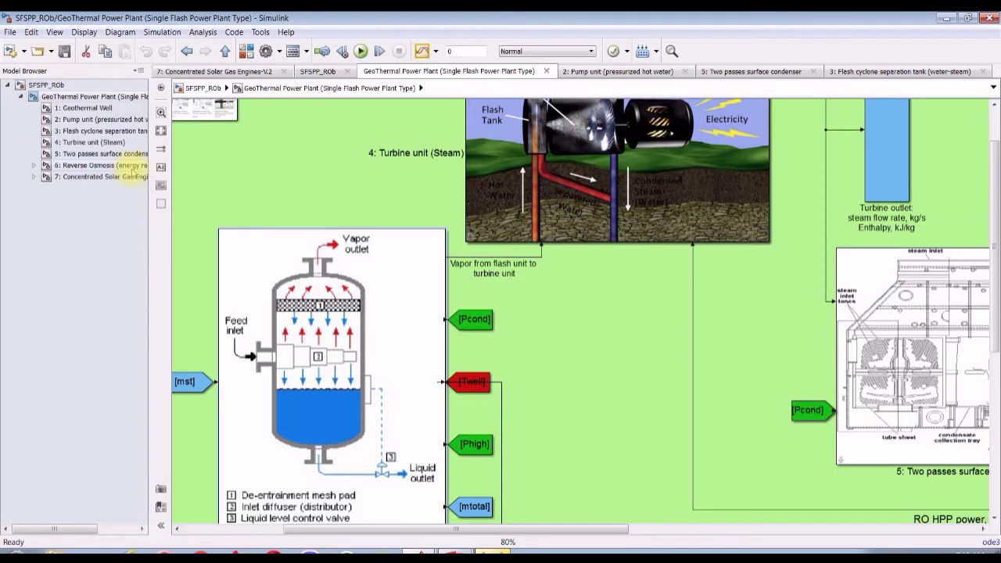
Step: Examine the Reverse Osmosis subsystem and its RO unit (PEX) model, each fitted to the view
{"action": "left_click", "coordinate": [62, 165]}
{"action": "left_click", "coordinate": [162, 131]}
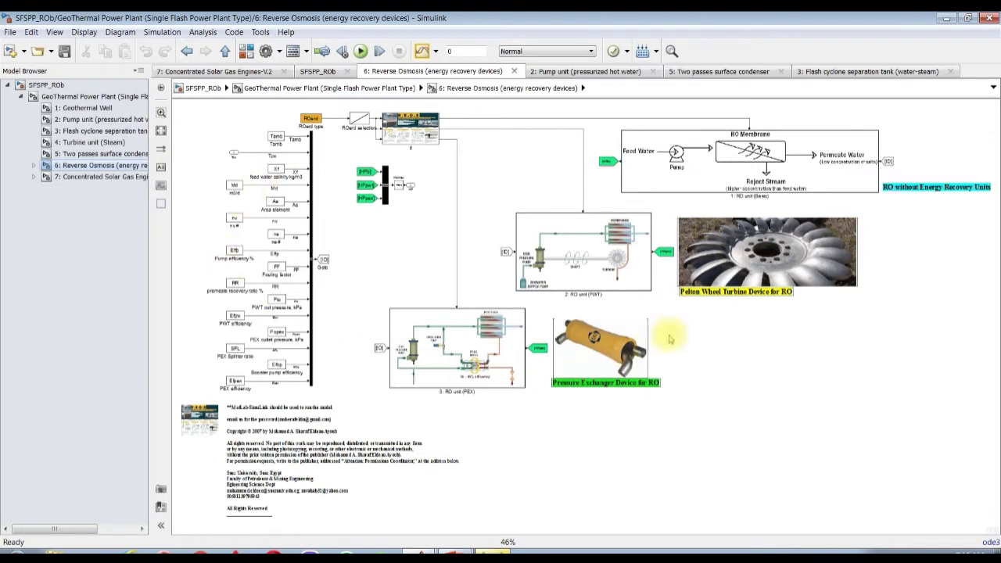
{"action": "left_click", "coordinate": [34, 167]}
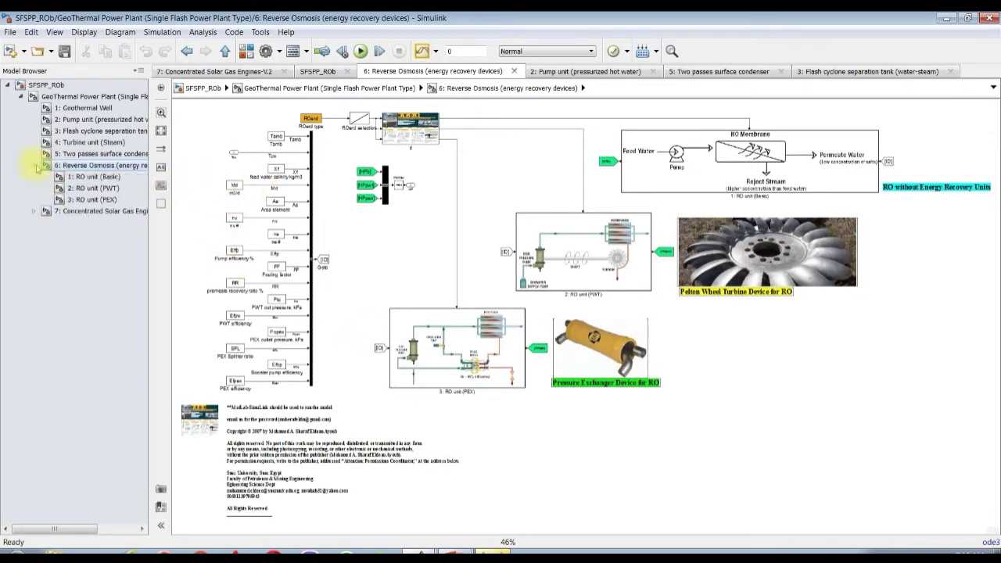
{"action": "left_click", "coordinate": [92, 188]}
{"action": "left_click", "coordinate": [108, 200]}
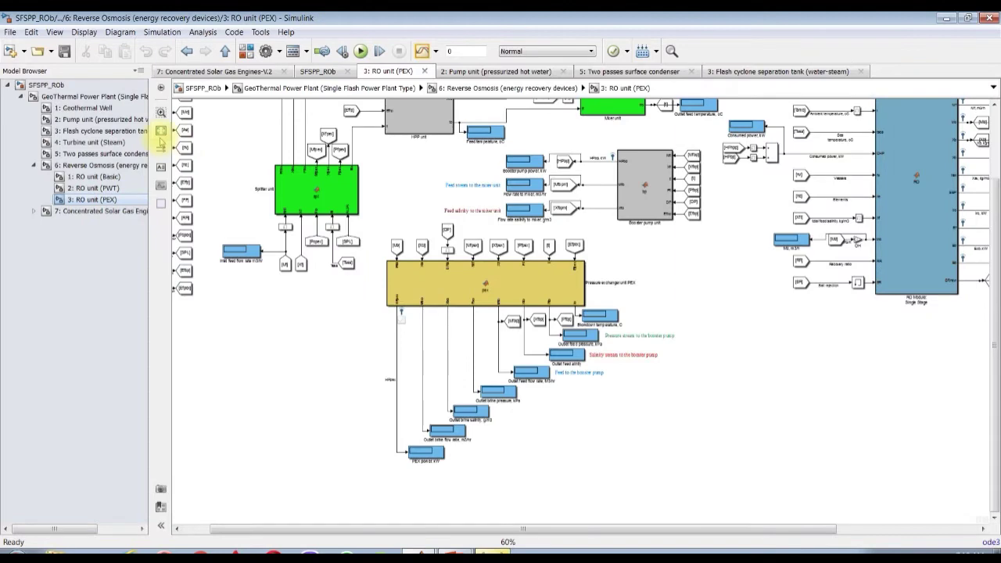
{"action": "left_click", "coordinate": [160, 133]}
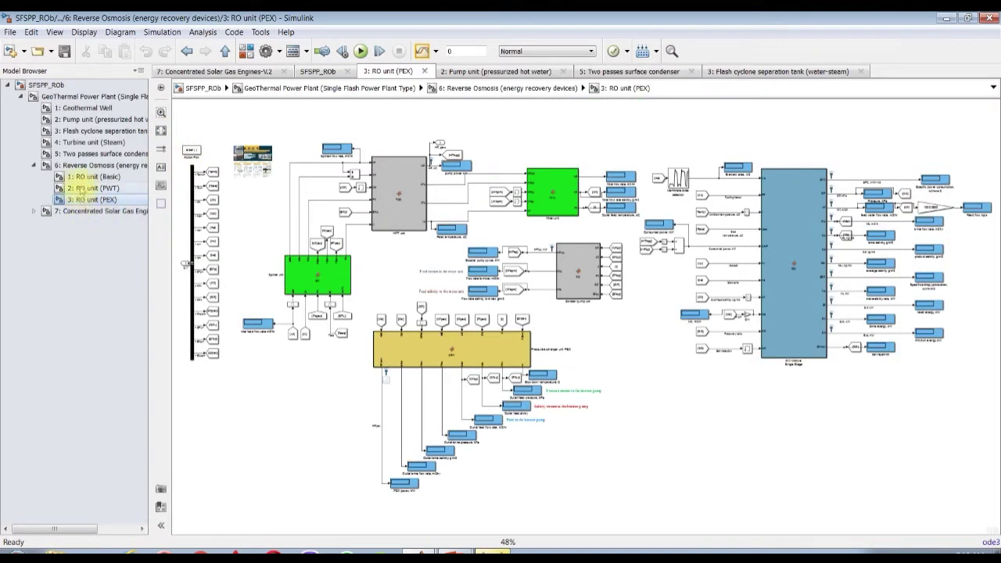
Step: Run the simulation from the RO unit (Basic) subsystem and read its pump power, pressure and flow outputs
{"action": "left_click", "coordinate": [84, 177]}
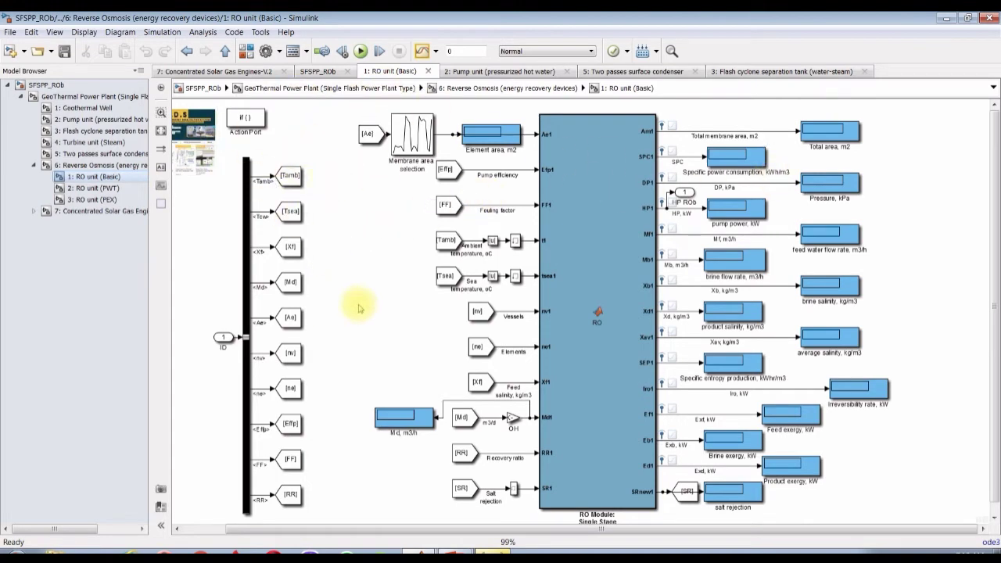
{"action": "scroll", "coordinate": [393, 452], "scroll_direction": "up", "scroll_amount": 2}
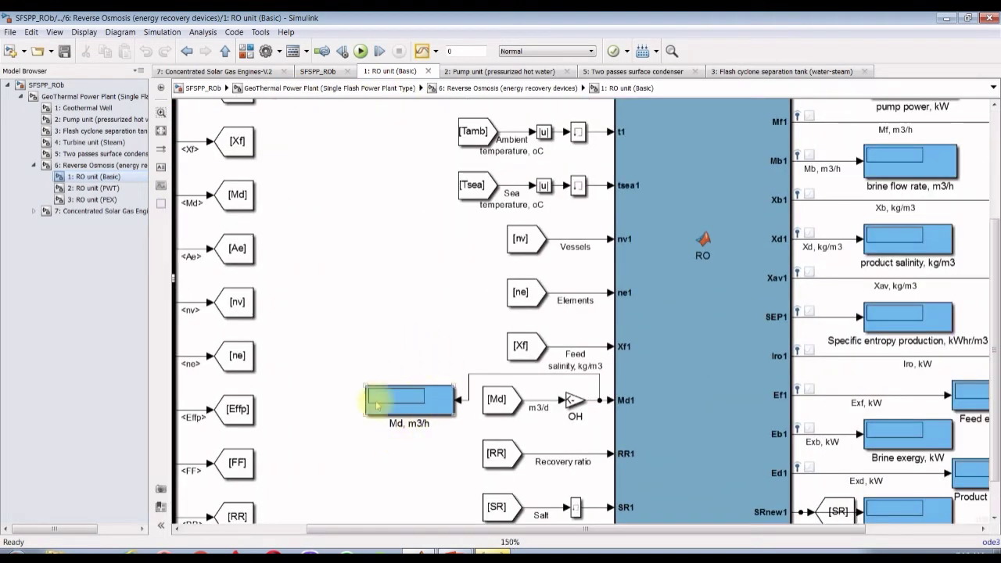
{"action": "scroll", "coordinate": [417, 292], "scroll_direction": "down", "scroll_amount": 2}
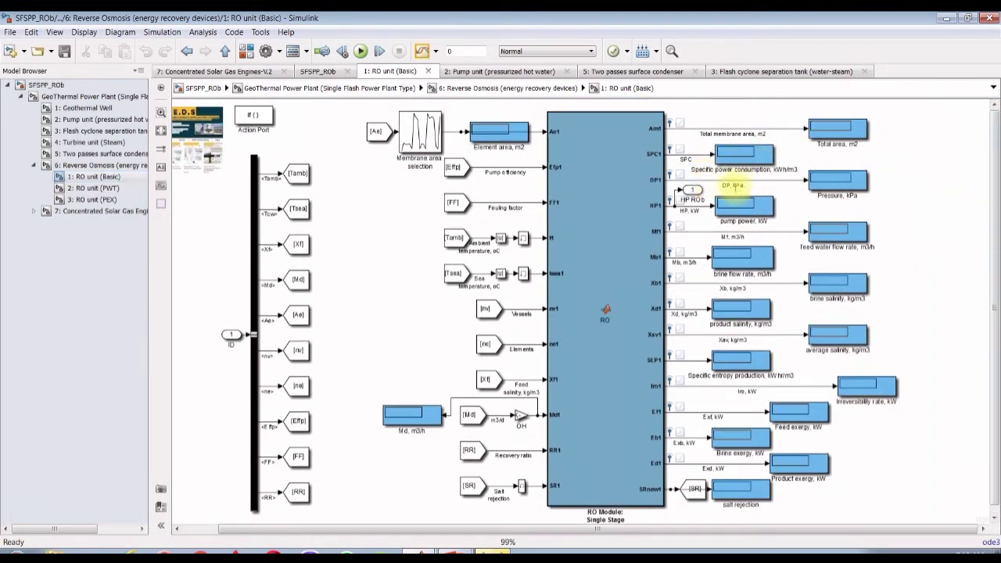
{"action": "scroll", "coordinate": [882, 184], "scroll_direction": "up", "scroll_amount": 6}
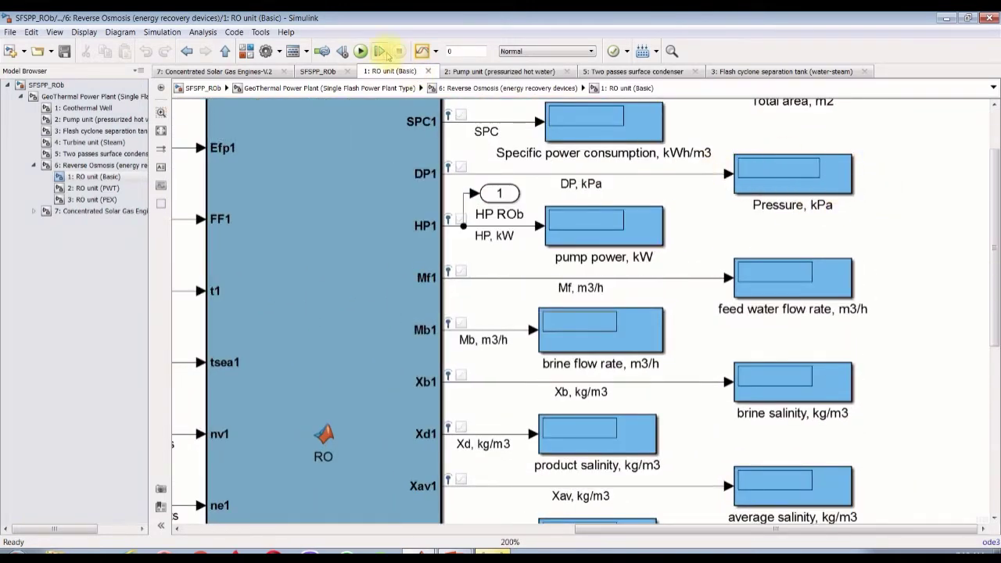
{"action": "left_click", "coordinate": [361, 51]}
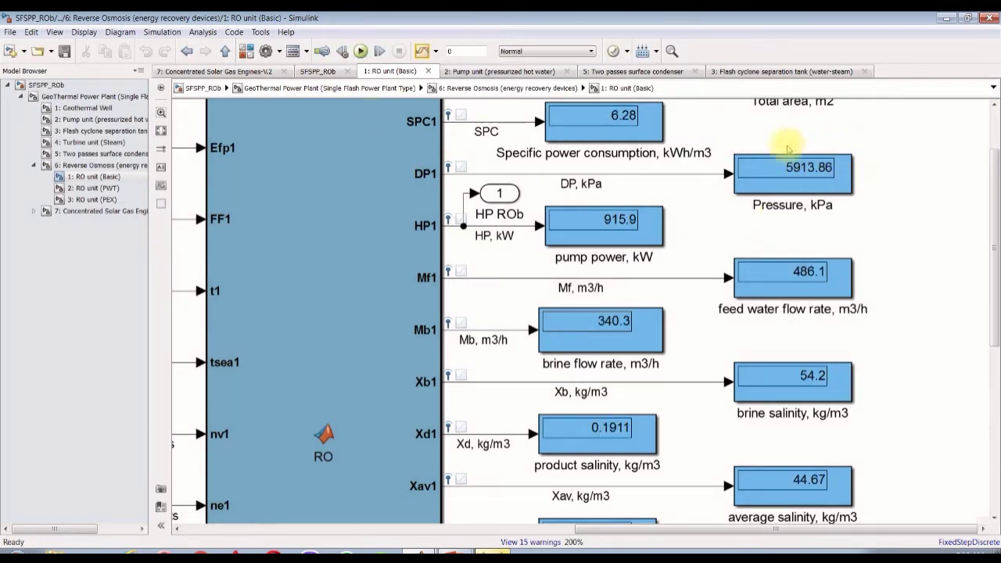
{"action": "scroll", "coordinate": [848, 163], "scroll_direction": "up", "scroll_amount": 1}
{"action": "scroll", "coordinate": [817, 168], "scroll_direction": "down", "scroll_amount": 1}
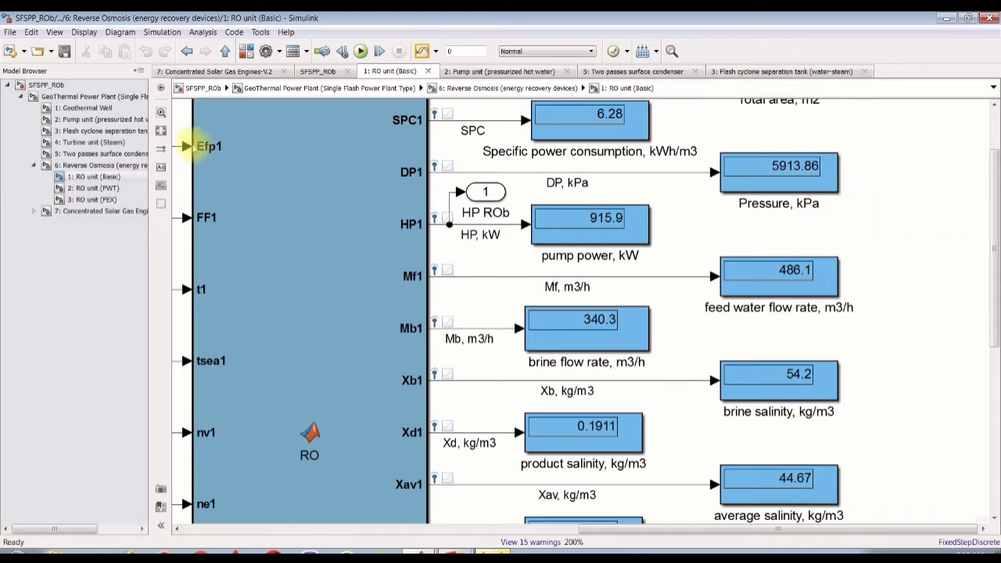
Step: Review the seawater salinity, design and performance settings in the Reverse Osmosis block's parameters
{"action": "left_click", "coordinate": [51, 97]}
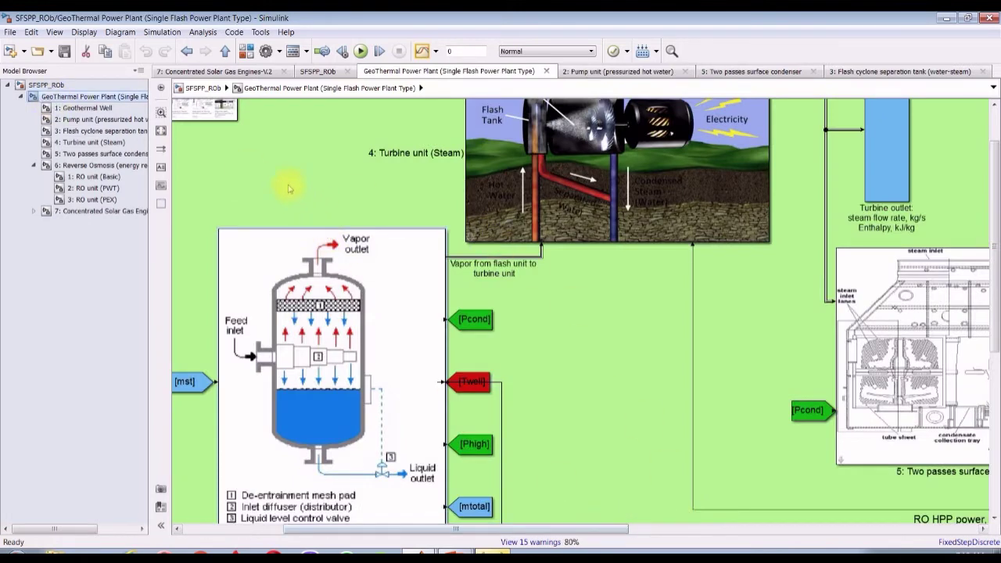
{"action": "scroll", "coordinate": [268, 151], "scroll_direction": "down", "scroll_amount": 3}
{"action": "left_click_drag", "start_coordinate": [567, 530], "coordinate": [698, 530]}
{"action": "scroll", "coordinate": [712, 186], "scroll_direction": "up", "scroll_amount": 3}
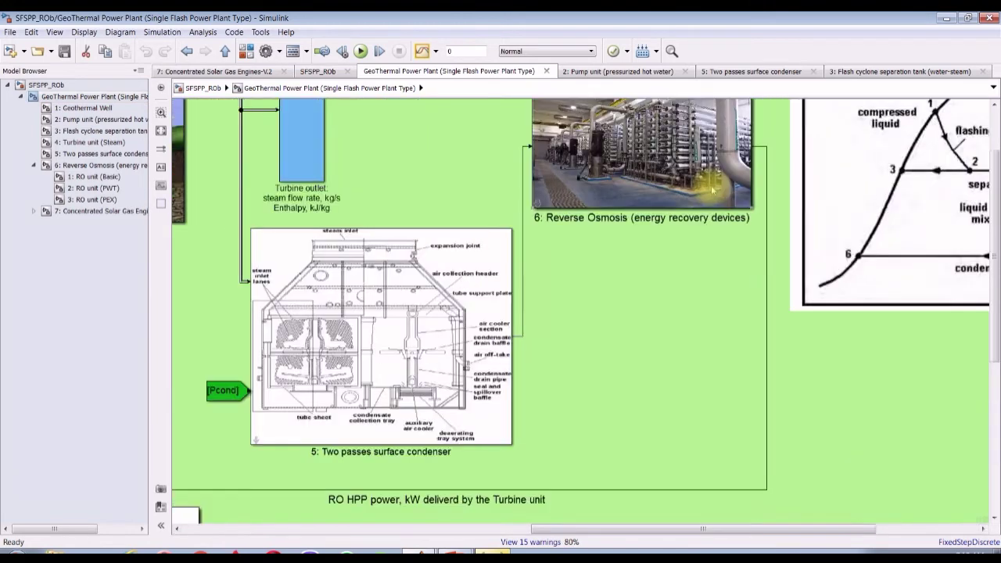
{"action": "double_click", "coordinate": [669, 153]}
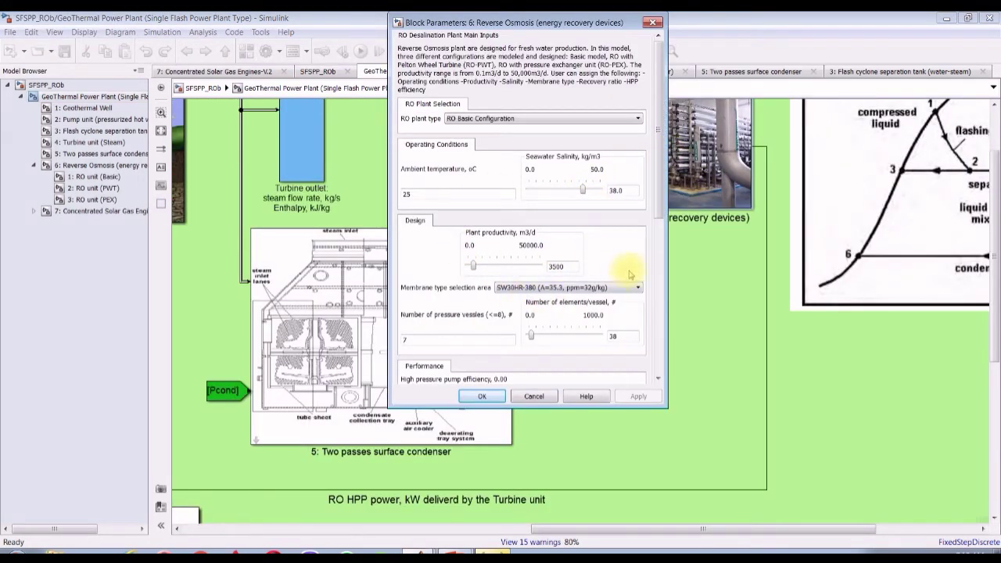
{"action": "double_click", "coordinate": [628, 189]}
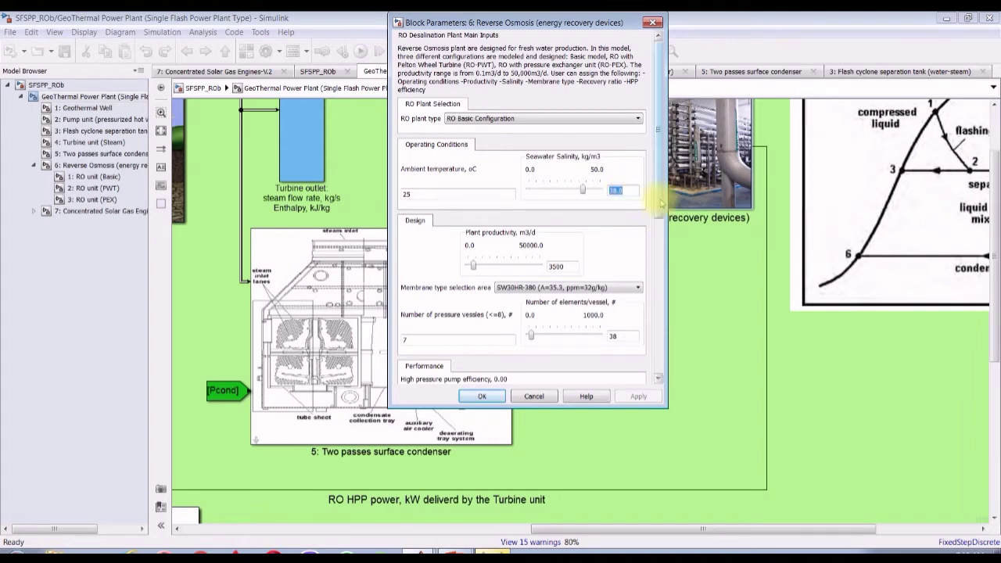
{"action": "left_click_drag", "start_coordinate": [662, 197], "coordinate": [657, 253]}
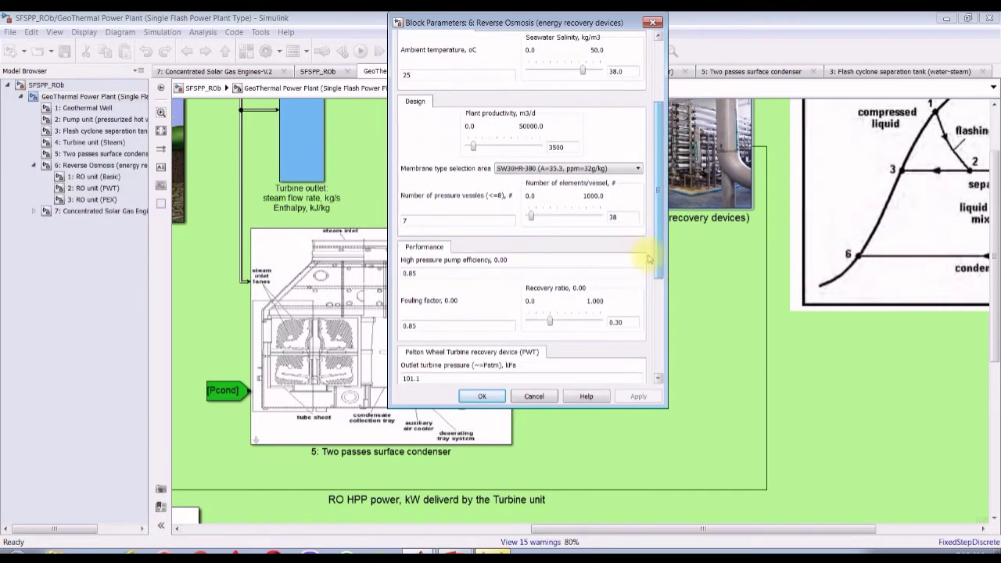
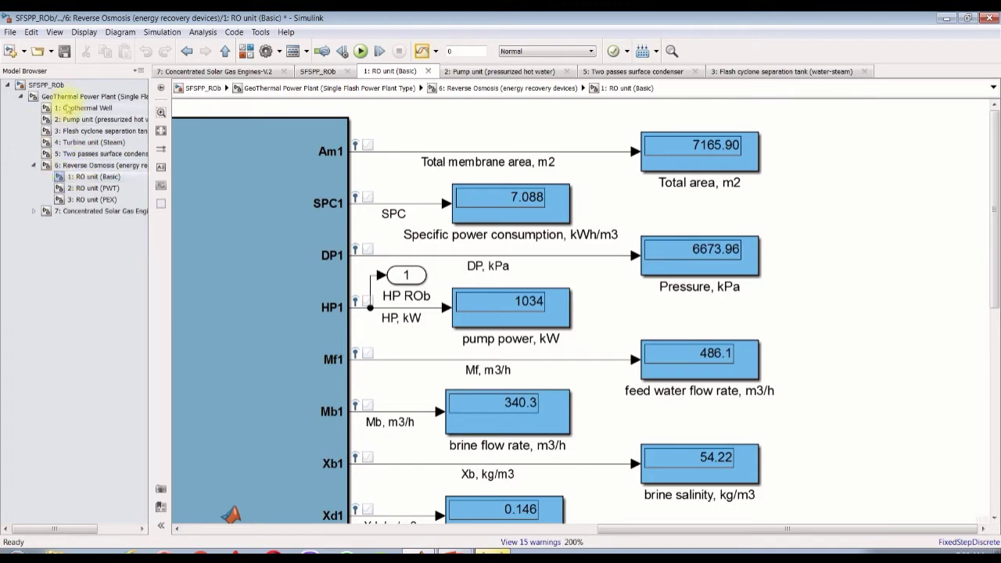
Step: Fit the whole geothermal power plant model to the view and open the Geothermal Well subsystem to show its inputs and outputs
{"action": "left_click", "coordinate": [71, 96]}
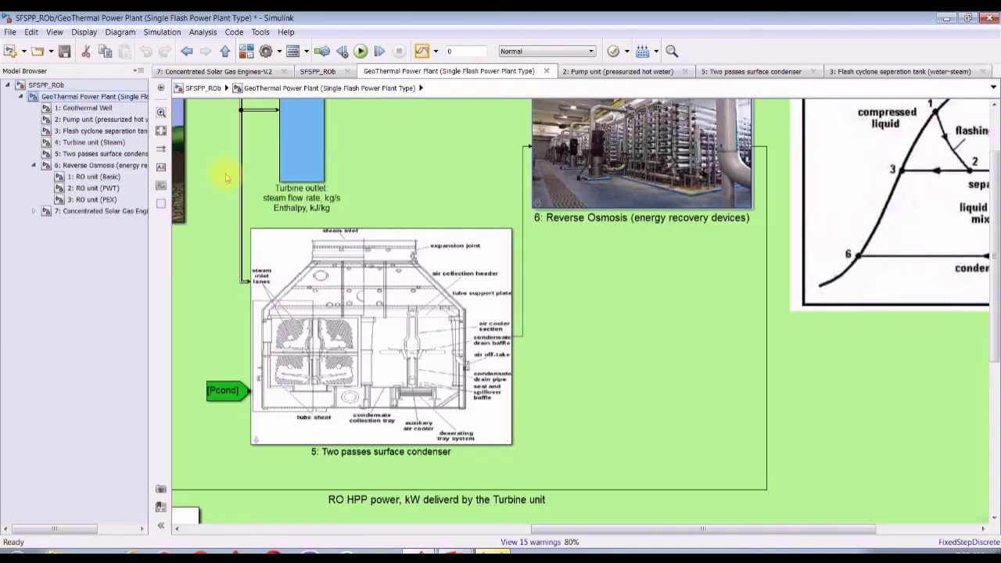
{"action": "left_click", "coordinate": [161, 132]}
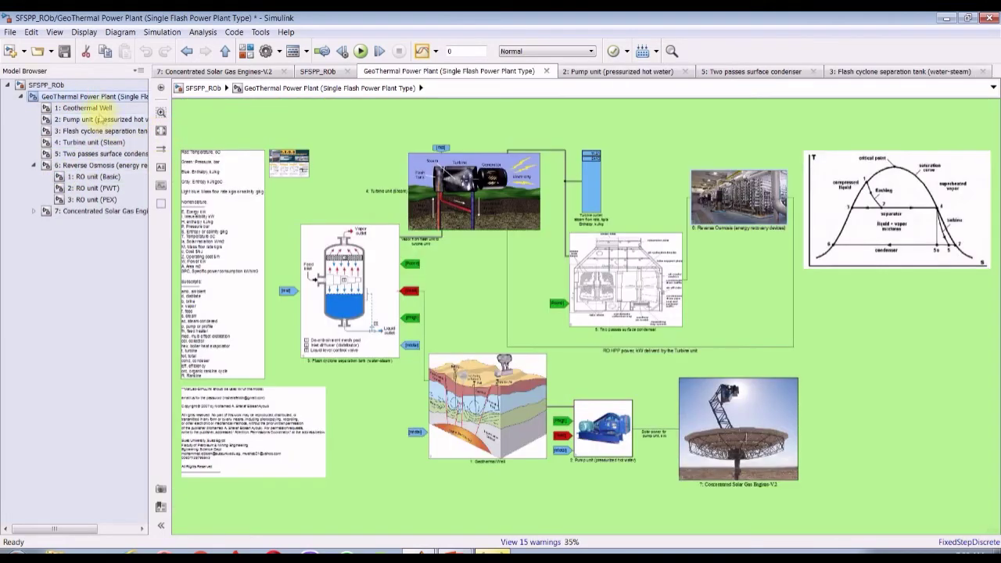
{"action": "left_click", "coordinate": [93, 108]}
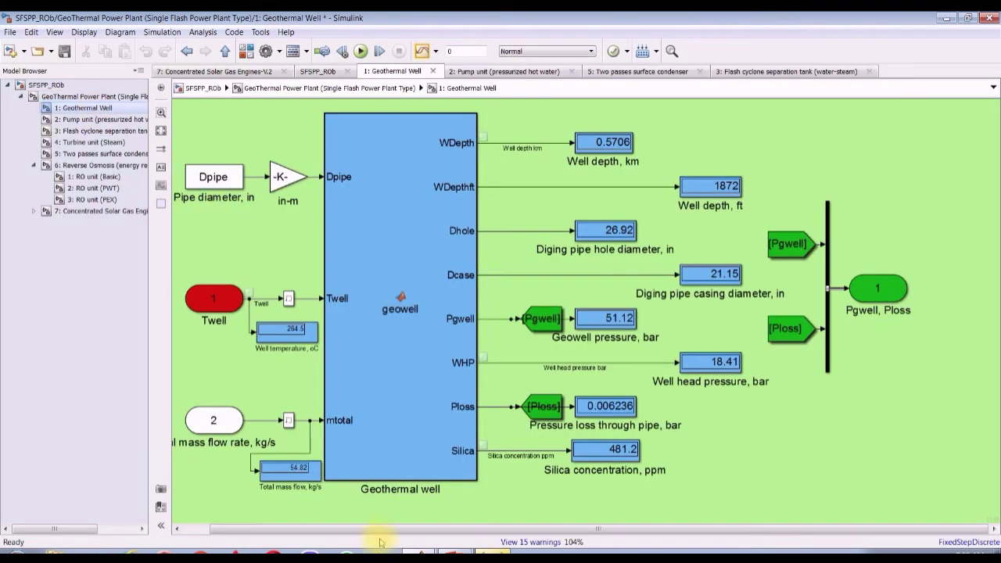
{"action": "left_click_drag", "start_coordinate": [380, 528], "coordinate": [346, 528]}
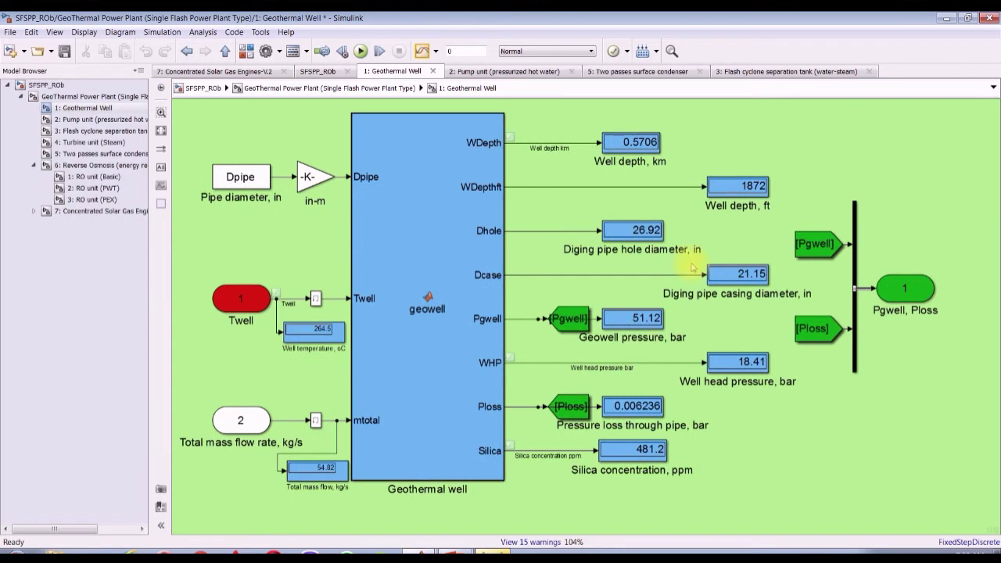
Step: Examine the Turbine unit (Steam) subsystem and read its total power output display
{"action": "left_click", "coordinate": [90, 144]}
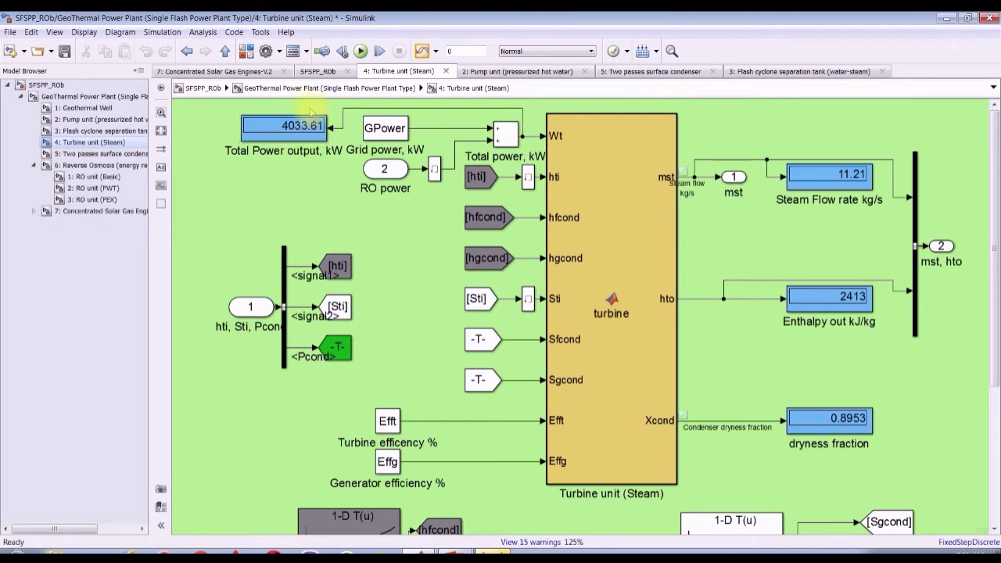
{"action": "scroll", "coordinate": [288, 118], "scroll_direction": "up", "scroll_amount": 5}
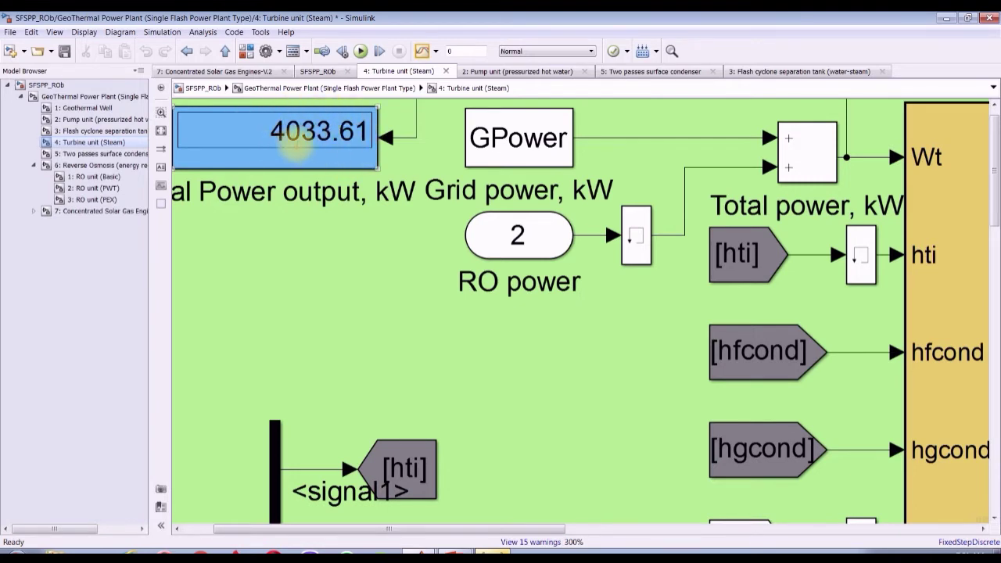
{"action": "scroll", "coordinate": [297, 149], "scroll_direction": "down", "scroll_amount": 6}
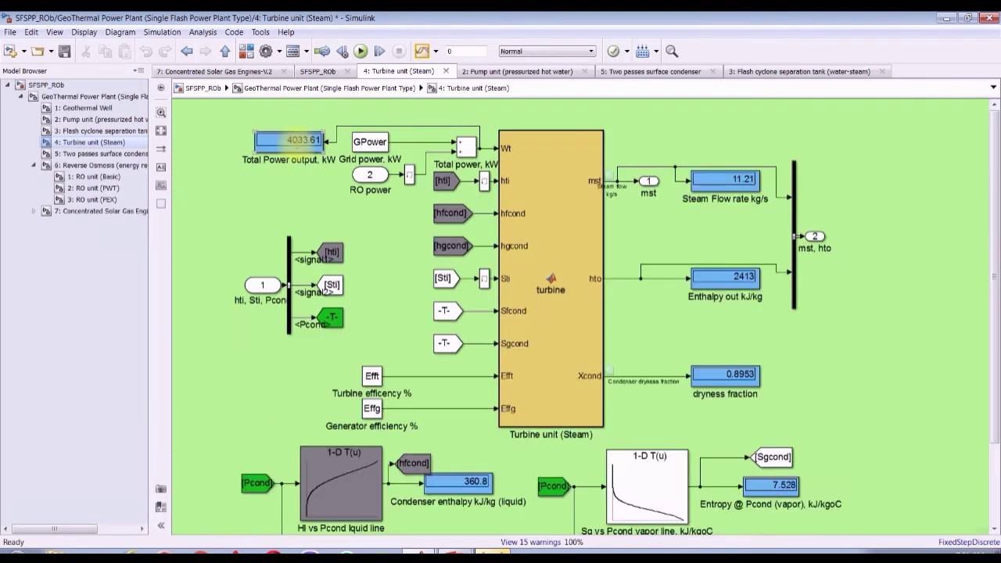
Step: Read the well depth in kilometres and feet and the digging pipe diameters in the Geothermal Well subsystem
{"action": "left_click", "coordinate": [78, 109]}
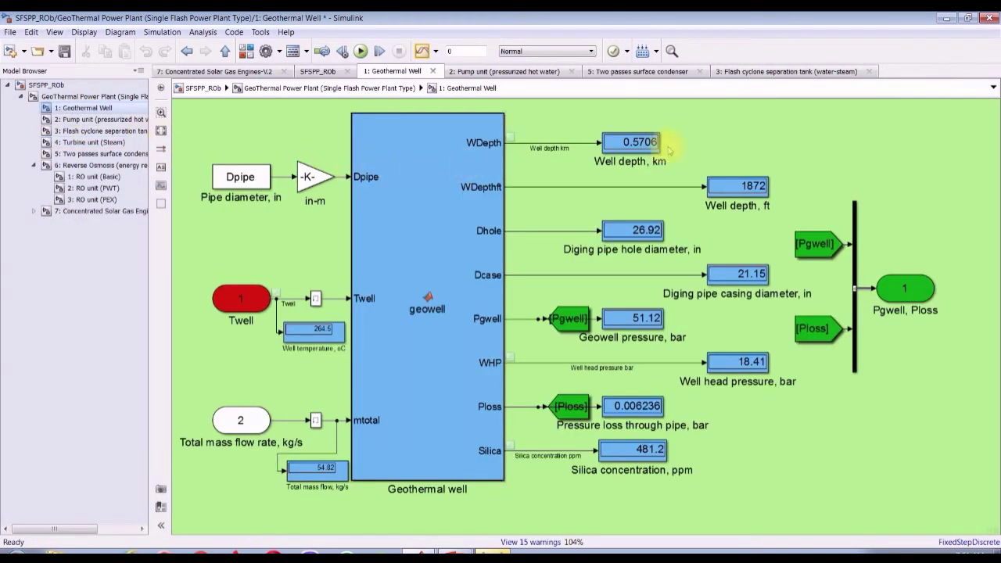
{"action": "scroll", "coordinate": [675, 147], "scroll_direction": "up", "scroll_amount": 2}
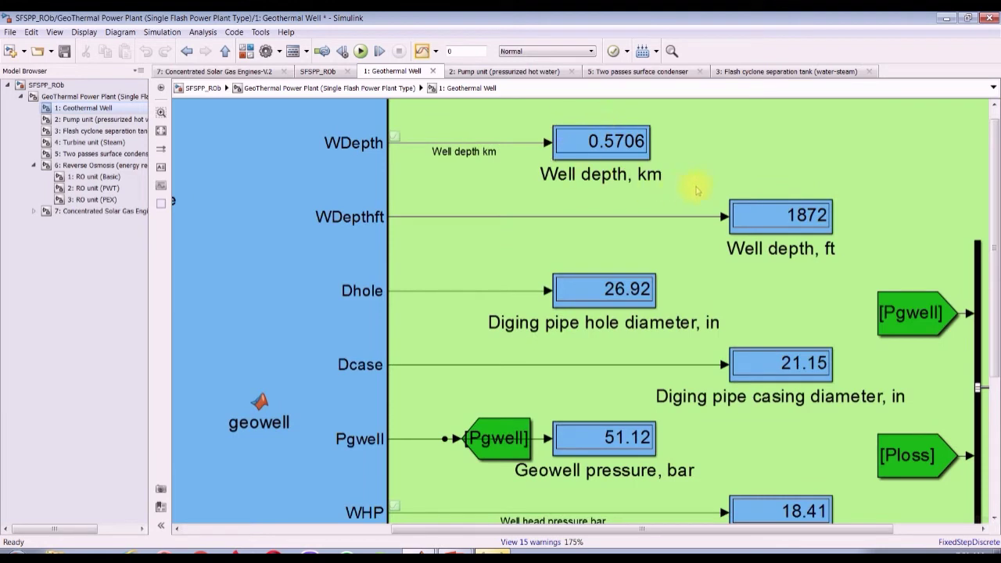
{"action": "scroll", "coordinate": [703, 192], "scroll_direction": "down", "scroll_amount": 1}
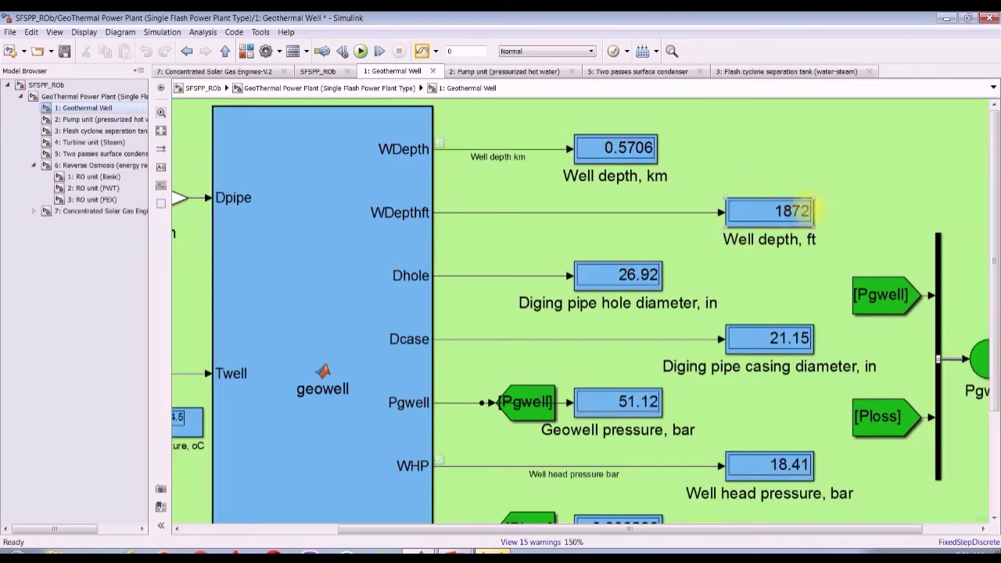
{"action": "scroll", "coordinate": [755, 260], "scroll_direction": "down", "scroll_amount": 1}
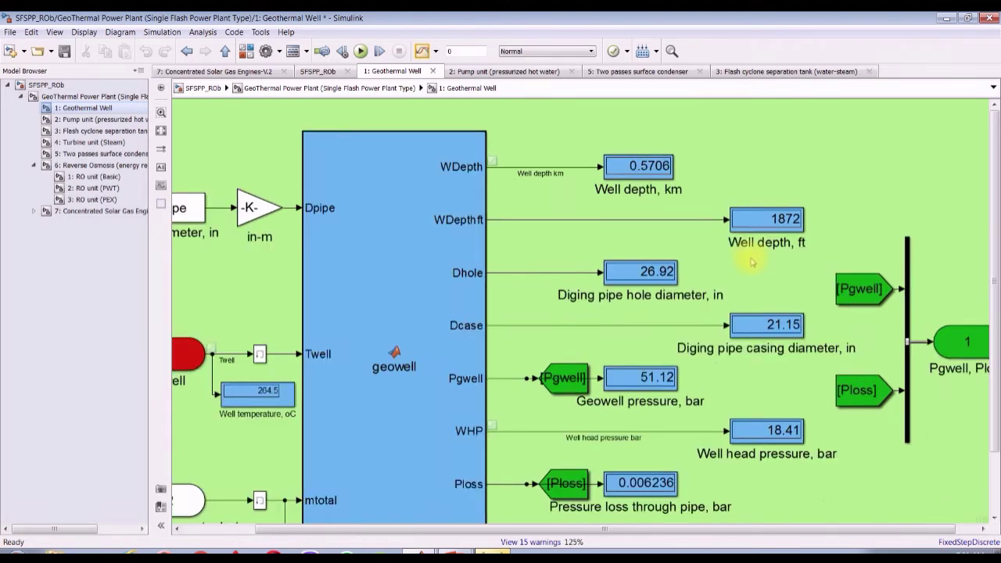
{"action": "scroll", "coordinate": [661, 277], "scroll_direction": "up", "scroll_amount": 2}
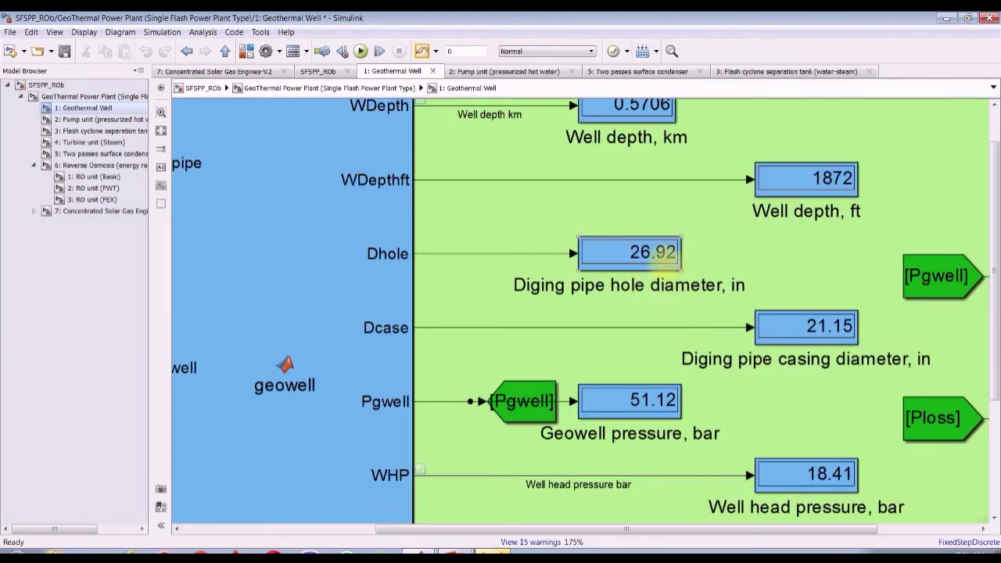
{"action": "scroll", "coordinate": [655, 288], "scroll_direction": "down", "scroll_amount": 1}
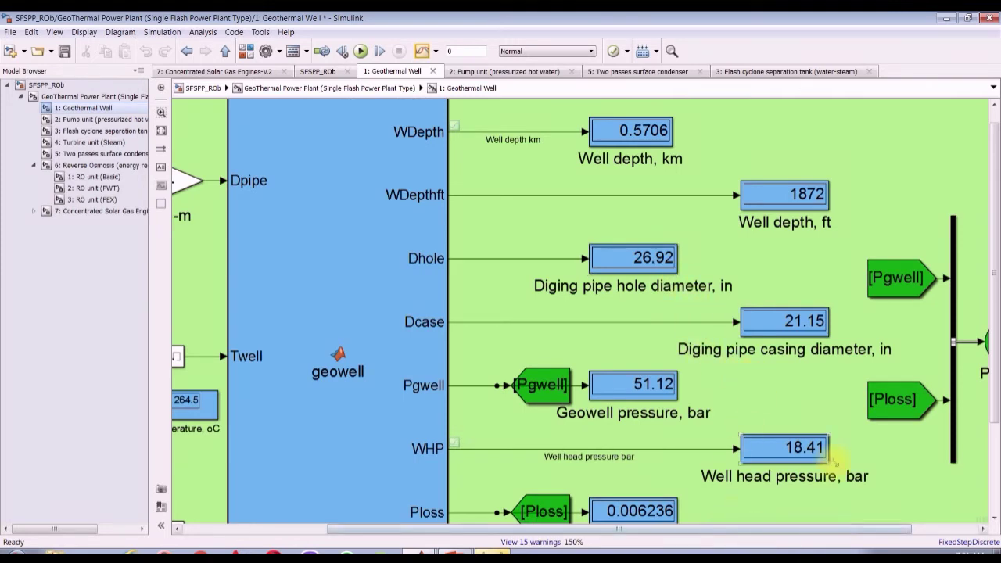
Step: Read the geowell pressure, well head pressure, pipe pressure loss and silica concentration outputs of the Geothermal Well
{"action": "left_click_drag", "start_coordinate": [992, 328], "coordinate": [992, 348]}
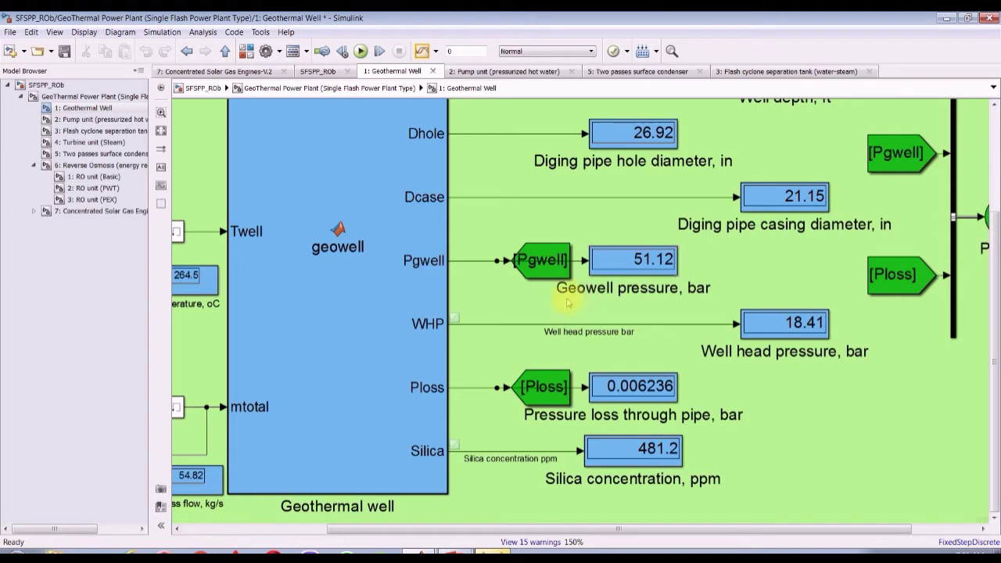
{"action": "scroll", "coordinate": [677, 273], "scroll_direction": "up", "scroll_amount": 1}
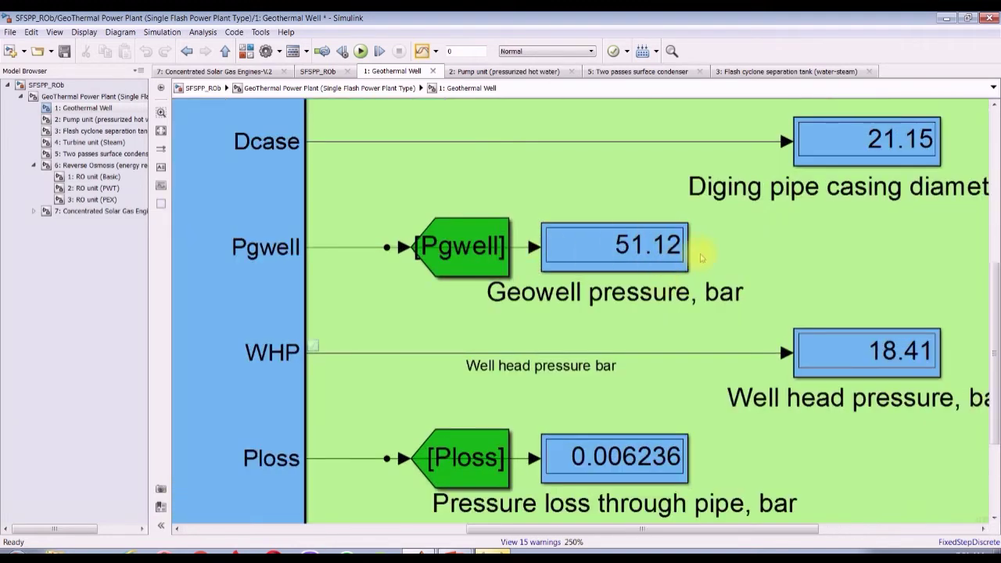
{"action": "scroll", "coordinate": [701, 257], "scroll_direction": "down", "scroll_amount": 1}
{"action": "scroll", "coordinate": [813, 383], "scroll_direction": "down", "scroll_amount": 1}
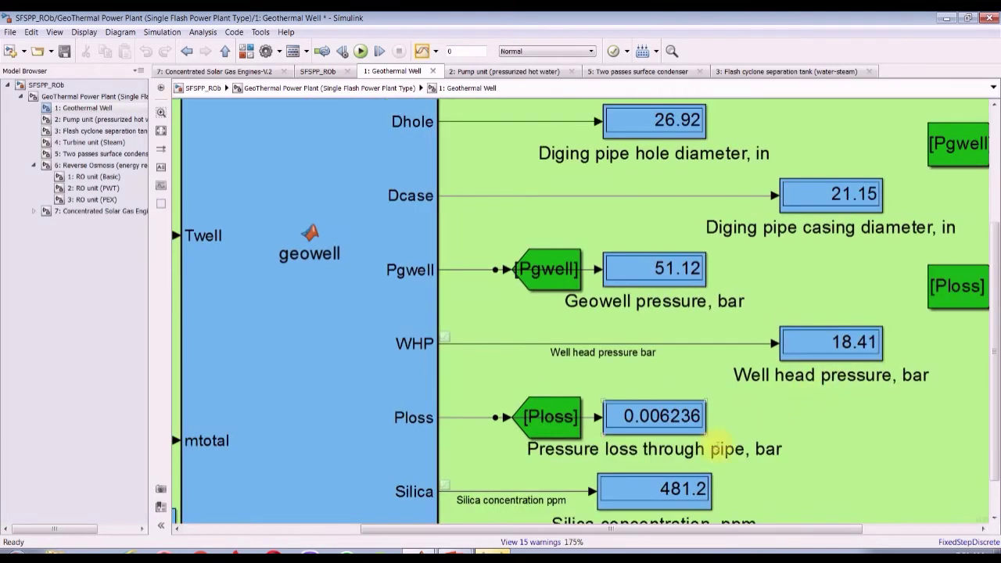
{"action": "scroll", "coordinate": [994, 400], "scroll_direction": "down", "scroll_amount": 1}
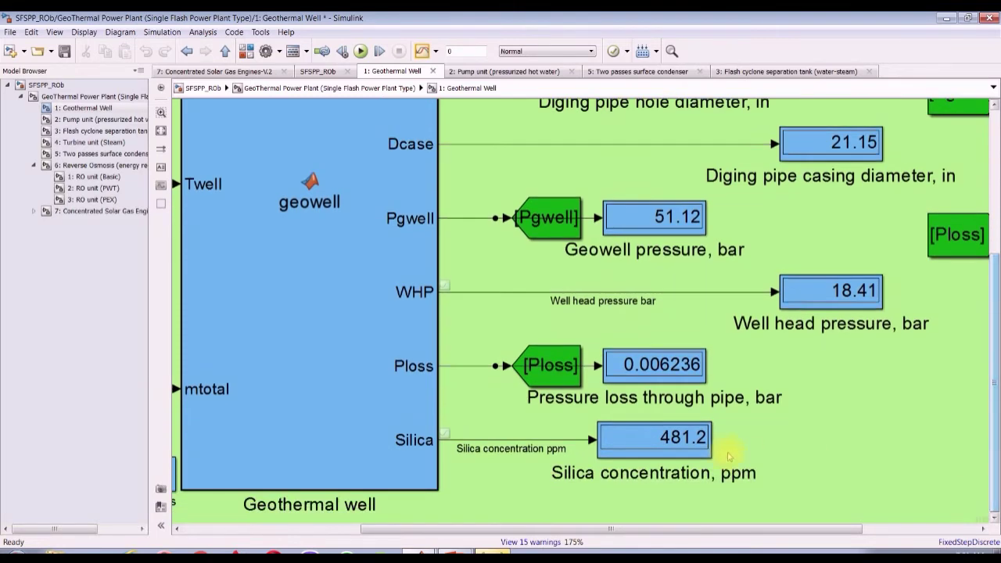
{"action": "scroll", "coordinate": [691, 477], "scroll_direction": "up", "scroll_amount": 2}
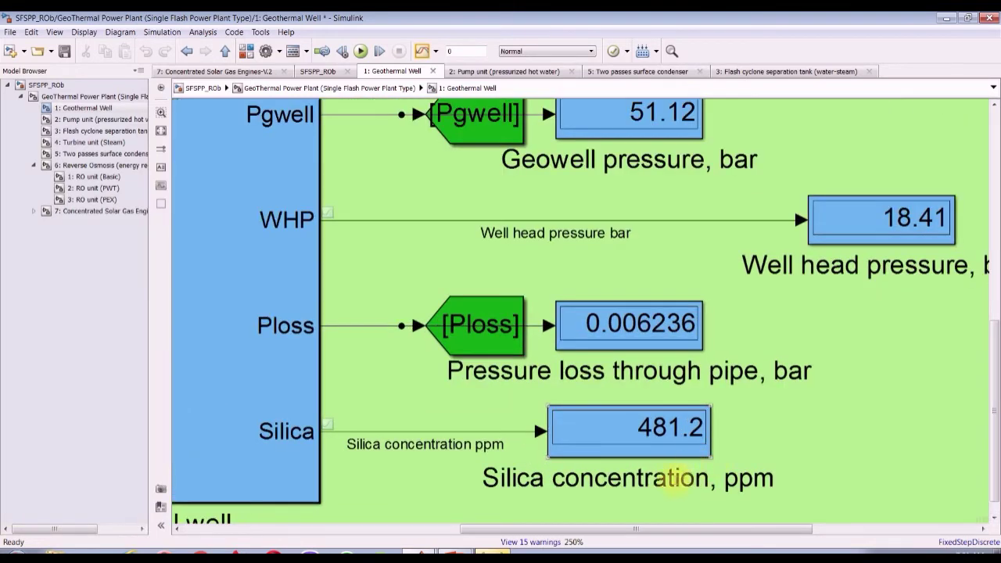
{"action": "scroll", "coordinate": [642, 479], "scroll_direction": "up", "scroll_amount": 2}
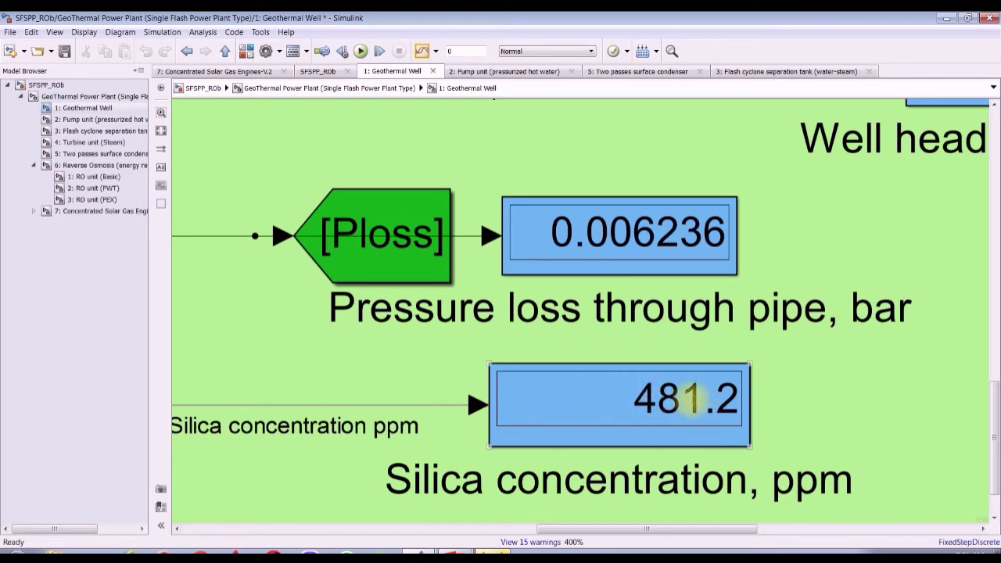
{"action": "scroll", "coordinate": [688, 399], "scroll_direction": "down", "scroll_amount": 5}
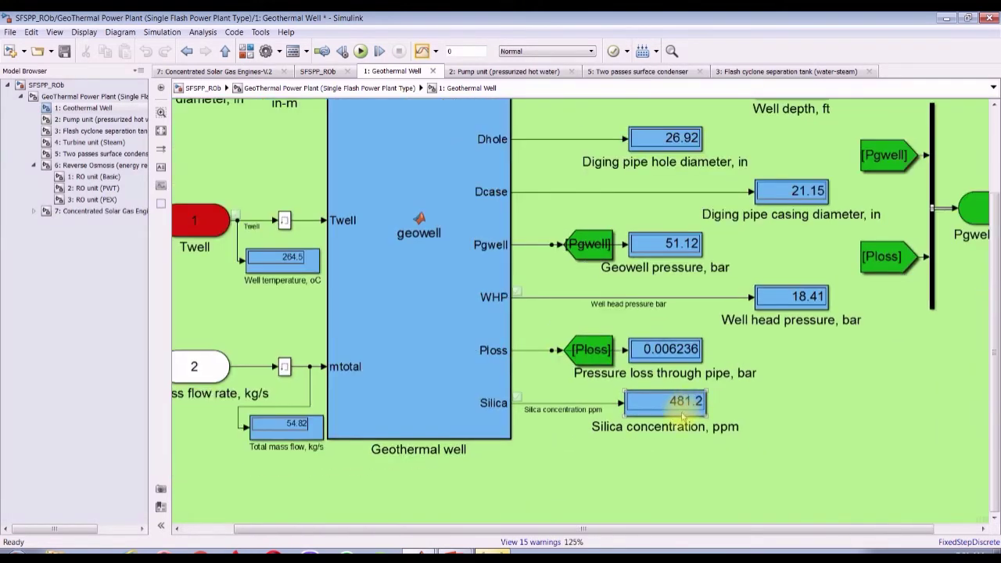
Step: Inspect the total mass flow and well temperature displays on the Geothermal Well's input side
{"action": "scroll", "coordinate": [680, 414], "scroll_direction": "down", "scroll_amount": 1}
{"action": "scroll", "coordinate": [288, 432], "scroll_direction": "up", "scroll_amount": 3}
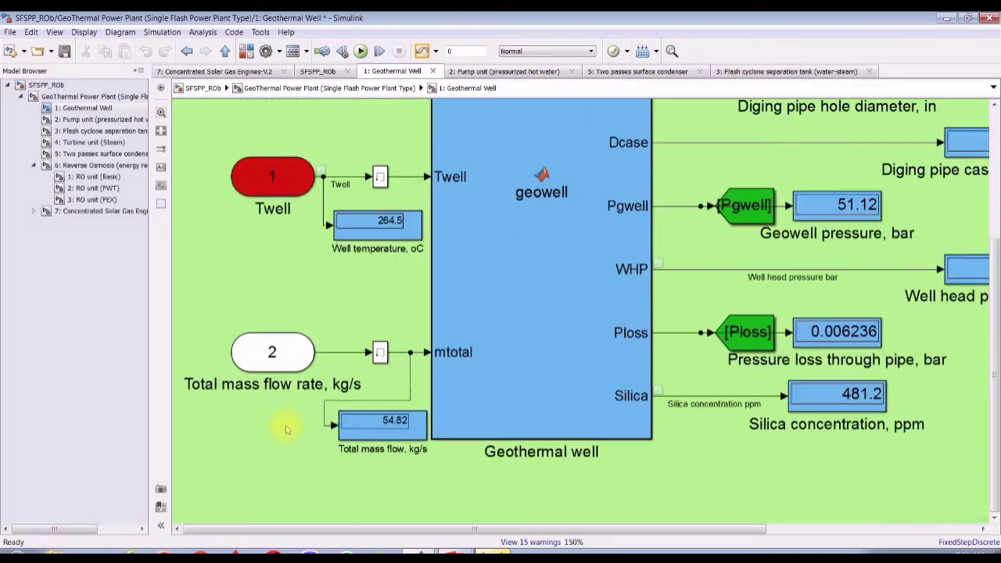
{"action": "scroll", "coordinate": [402, 436], "scroll_direction": "up", "scroll_amount": 1}
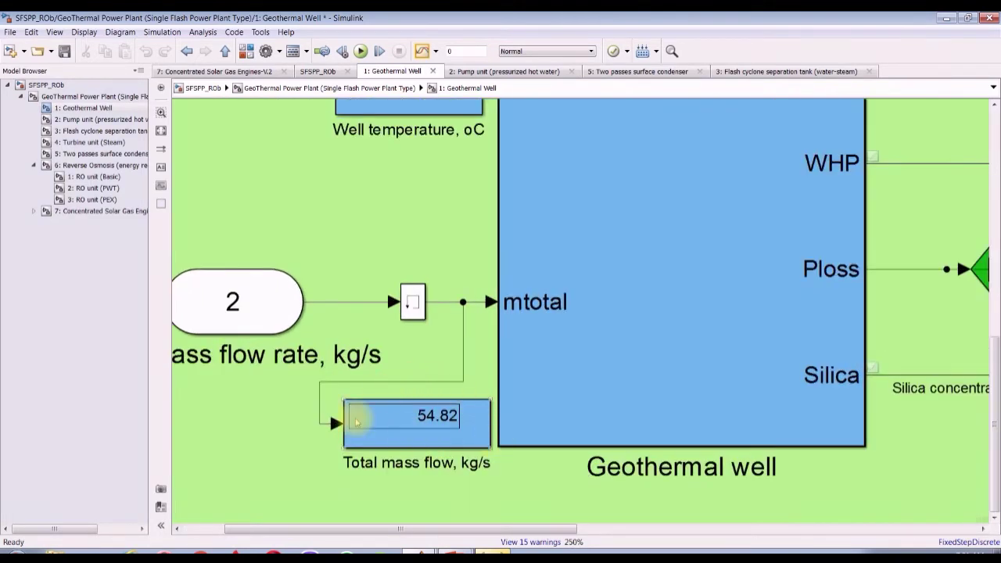
{"action": "scroll", "coordinate": [376, 416], "scroll_direction": "down", "scroll_amount": 2}
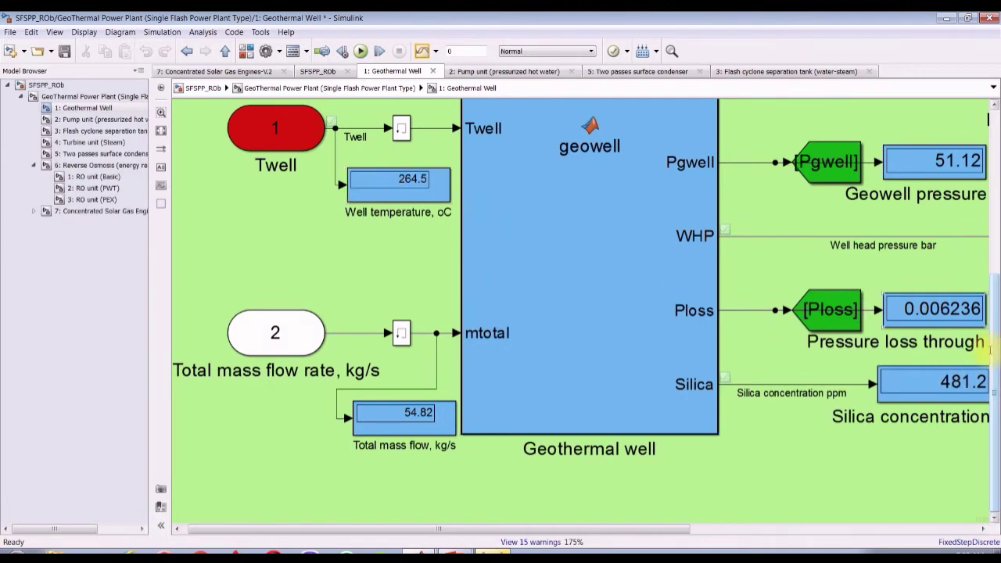
{"action": "left_click_drag", "start_coordinate": [993, 356], "coordinate": [993, 316]}
{"action": "scroll", "coordinate": [399, 301], "scroll_direction": "up", "scroll_amount": 3}
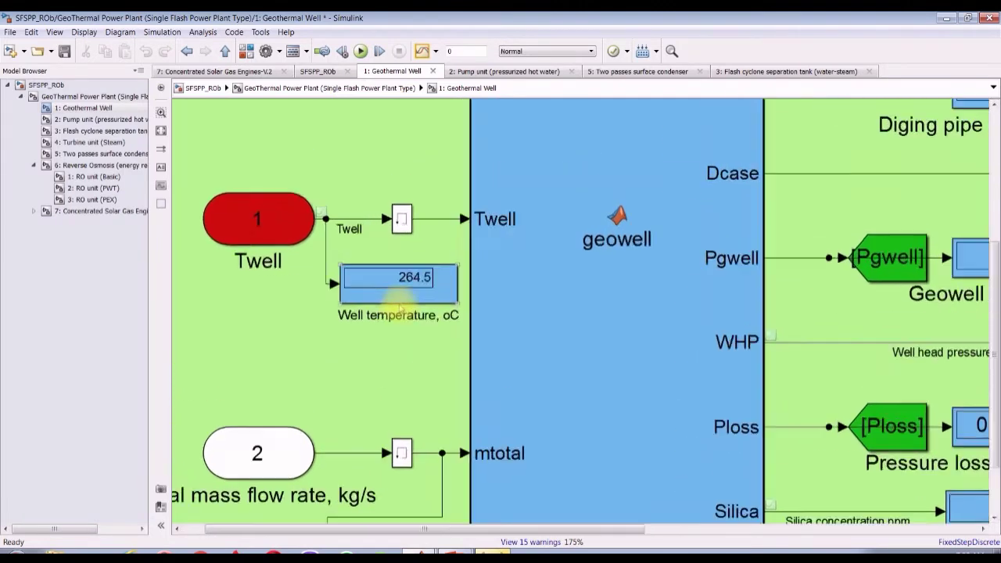
{"action": "scroll", "coordinate": [399, 305], "scroll_direction": "up", "scroll_amount": 1}
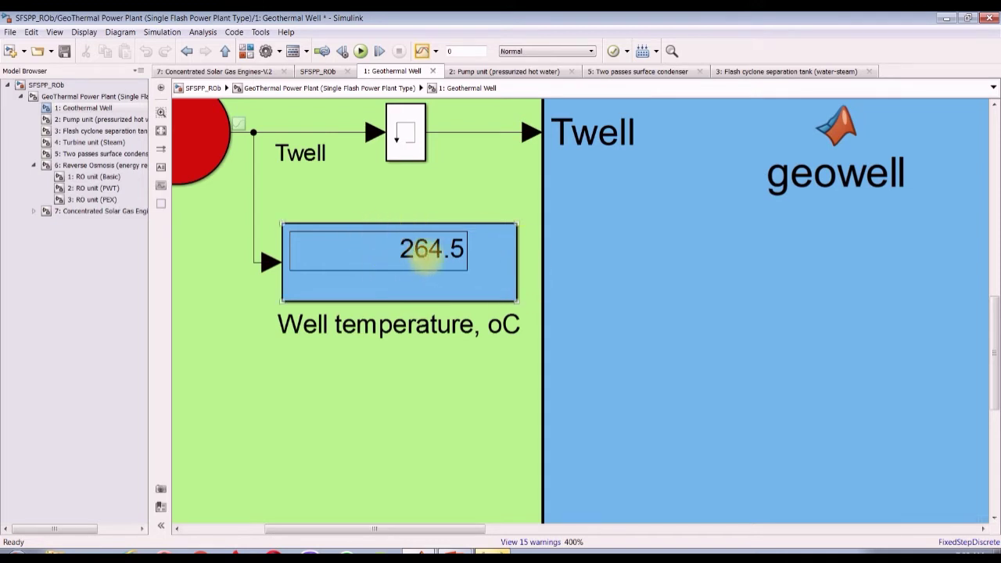
Step: Examine point 1 and the flashing line on the temperature-entropy diagram in the power plant overview
{"action": "left_click", "coordinate": [81, 96]}
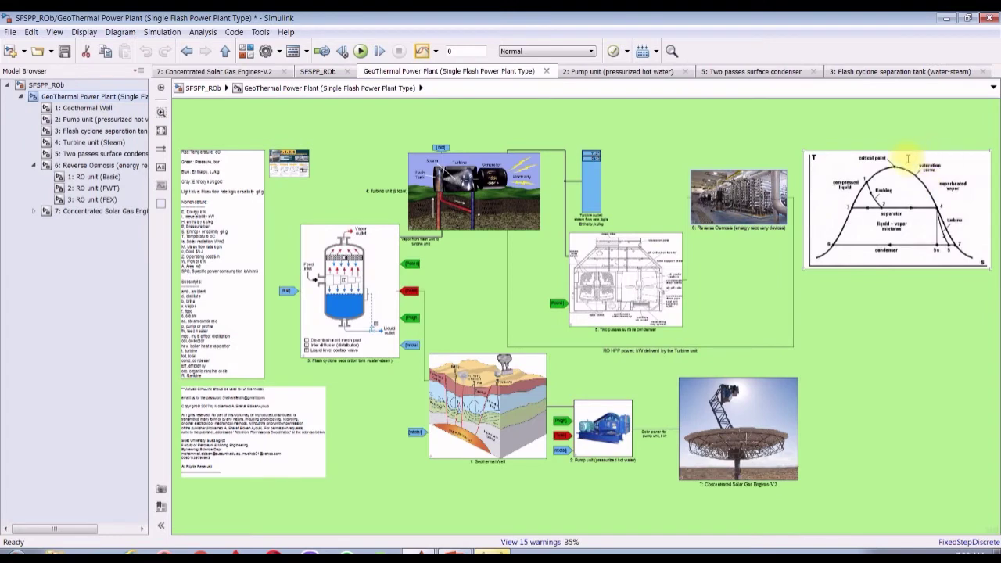
{"action": "scroll", "coordinate": [907, 159], "scroll_direction": "up", "scroll_amount": 5}
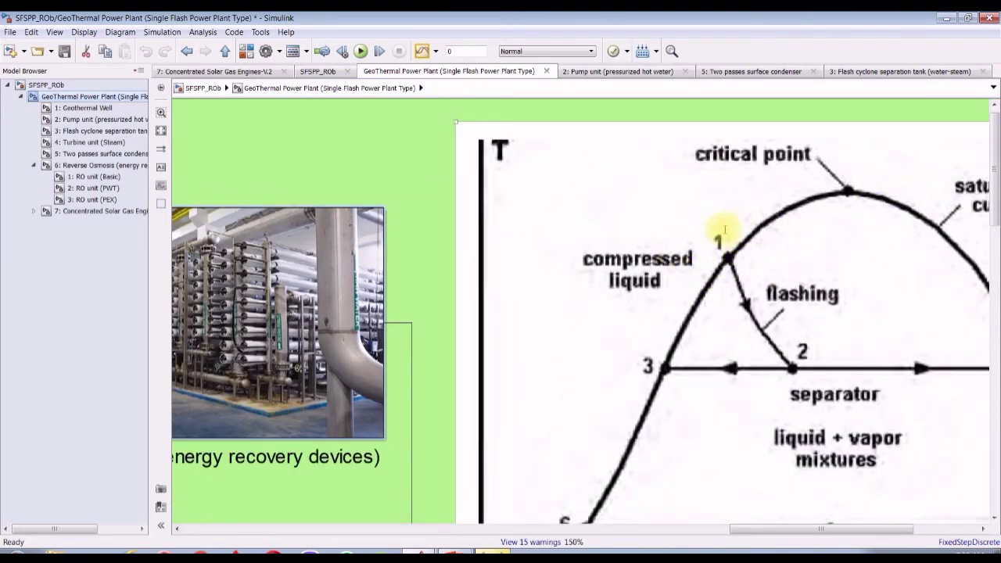
{"action": "scroll", "coordinate": [727, 234], "scroll_direction": "down", "scroll_amount": 1}
{"action": "scroll", "coordinate": [725, 236], "scroll_direction": "down", "scroll_amount": 4}
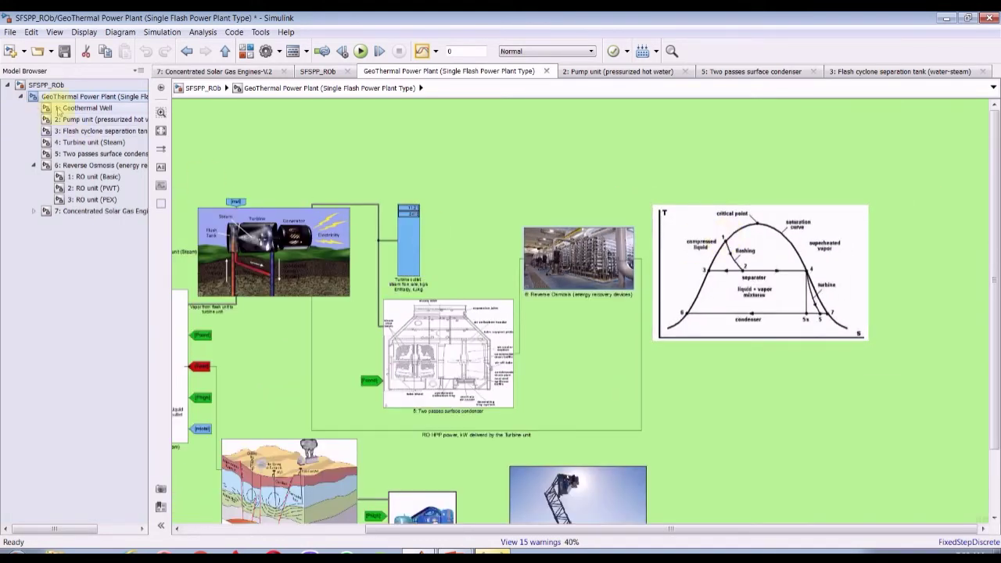
Step: Reopen the Geothermal Well subsystem and fit its complete diagram to the view
{"action": "left_click", "coordinate": [84, 109]}
{"action": "left_click", "coordinate": [91, 119]}
{"action": "left_click", "coordinate": [92, 108]}
{"action": "left_click", "coordinate": [161, 132]}
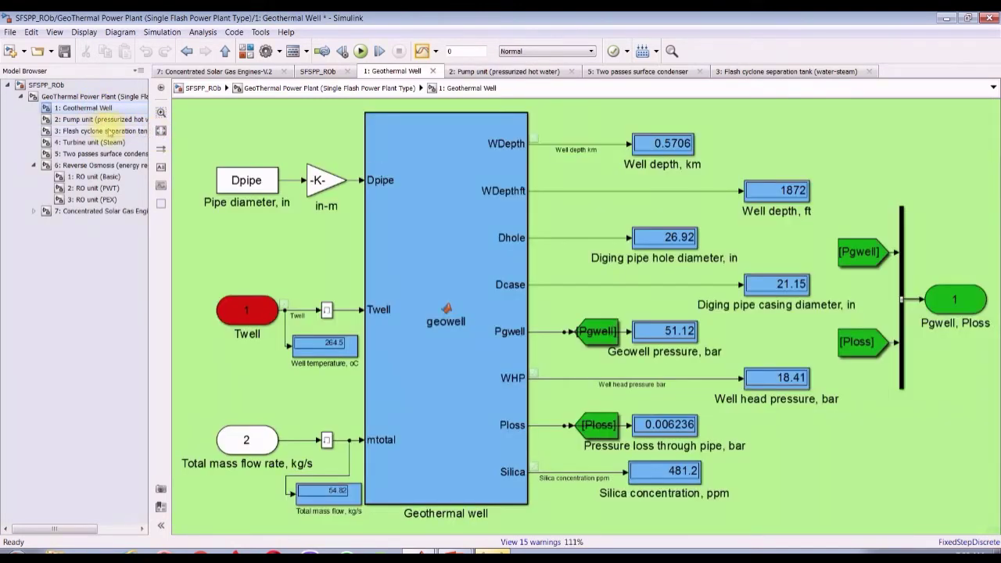
Step: Examine the Pump unit (pressurized hot water) subsystem and read its pump work output
{"action": "left_click", "coordinate": [104, 120]}
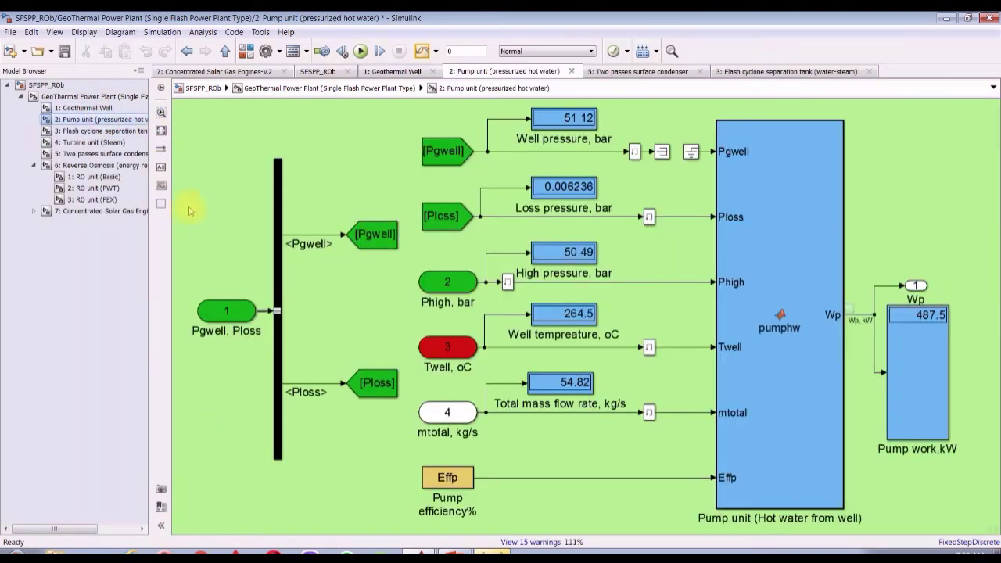
{"action": "scroll", "coordinate": [980, 321], "scroll_direction": "up", "scroll_amount": 4}
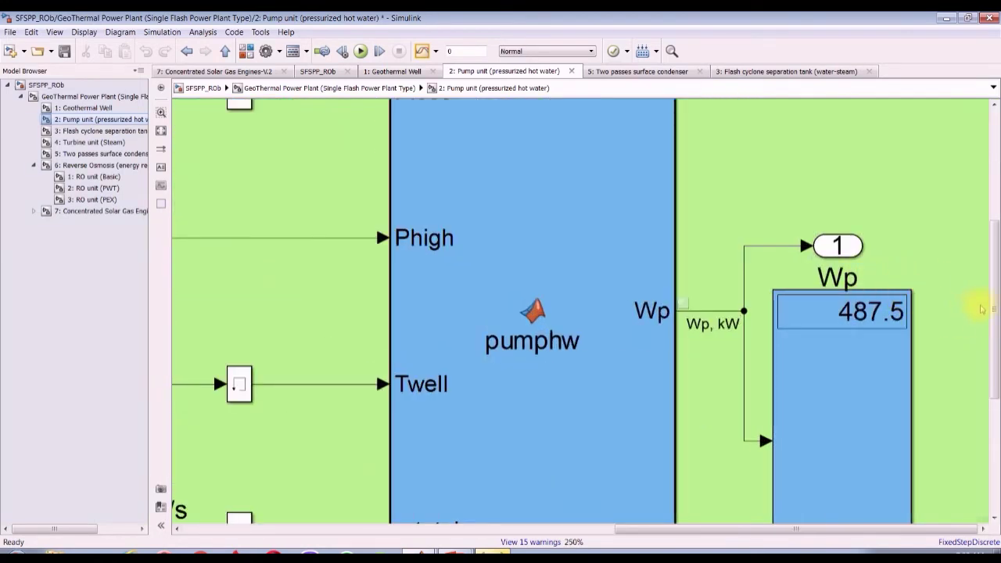
{"action": "scroll", "coordinate": [960, 318], "scroll_direction": "up", "scroll_amount": 1}
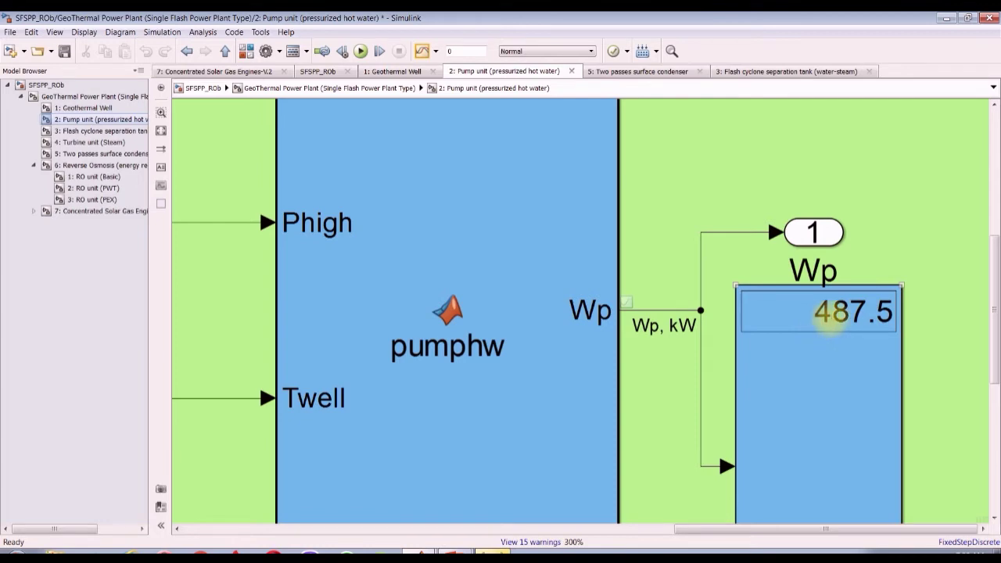
{"action": "scroll", "coordinate": [833, 317], "scroll_direction": "down", "scroll_amount": 5}
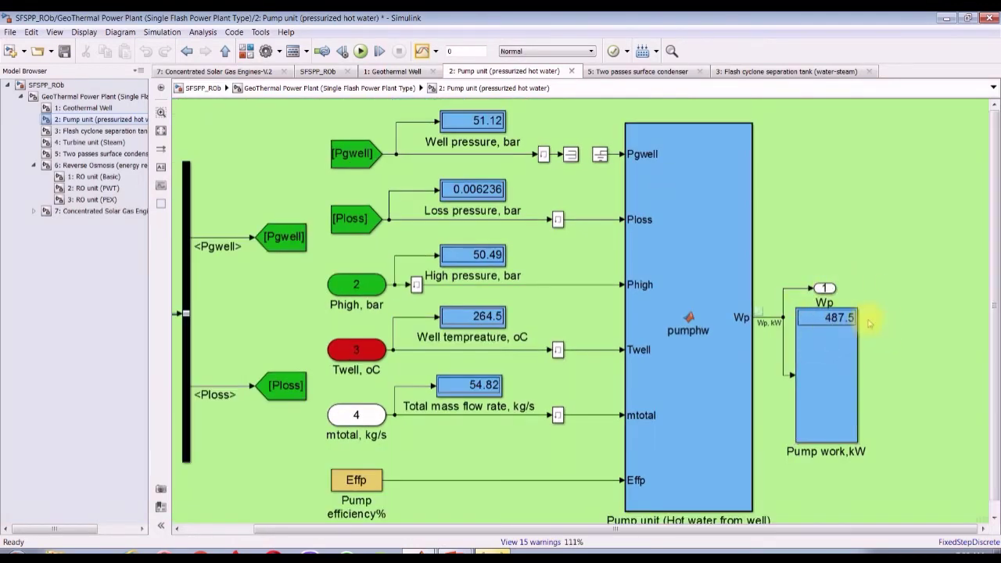
Step: Open the CSSE Stirling plant subsystem under Concentrated Solar Gas Engines-V.2 and inspect its number of dishes display
{"action": "left_click", "coordinate": [76, 213]}
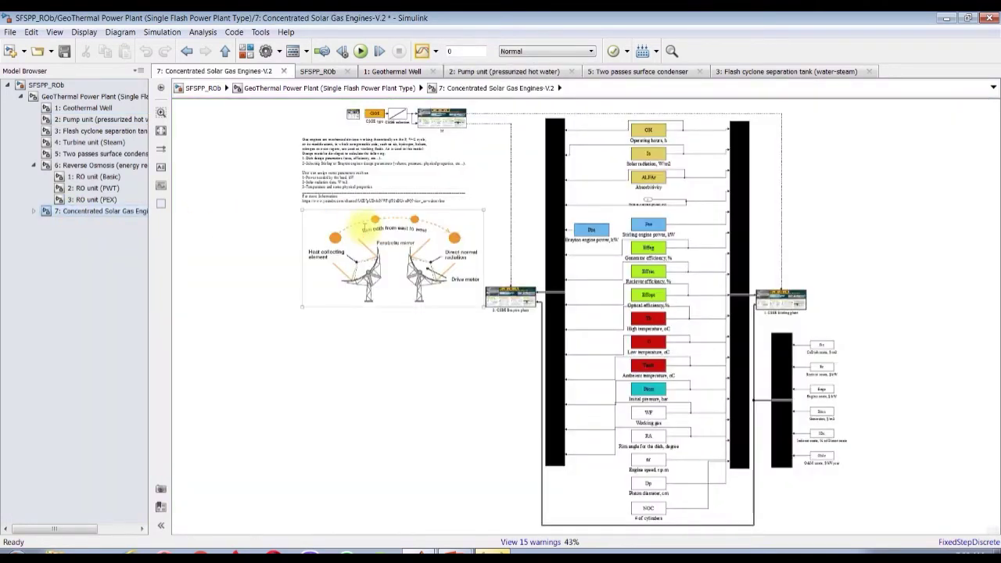
{"action": "left_click", "coordinate": [34, 212]}
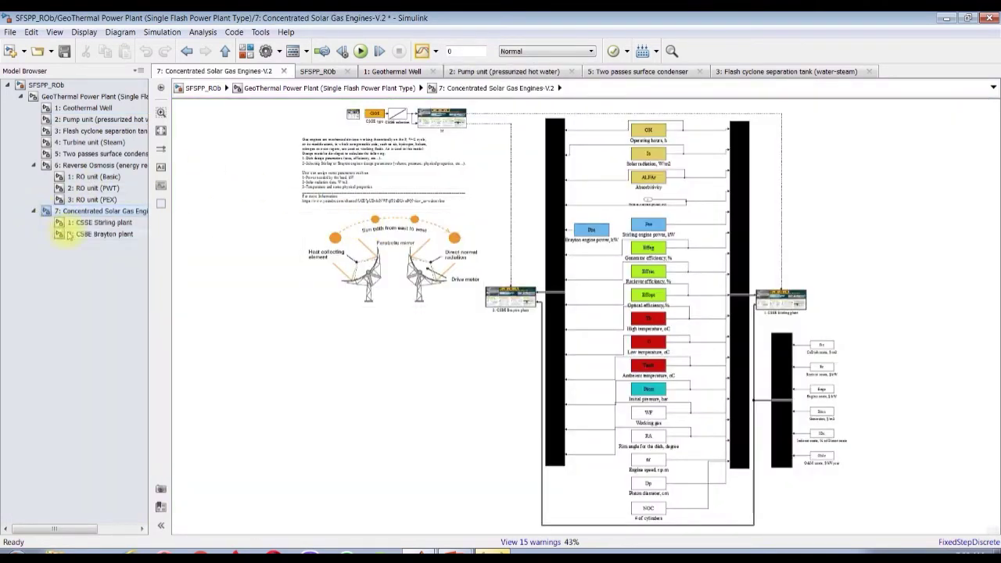
{"action": "left_click", "coordinate": [80, 224]}
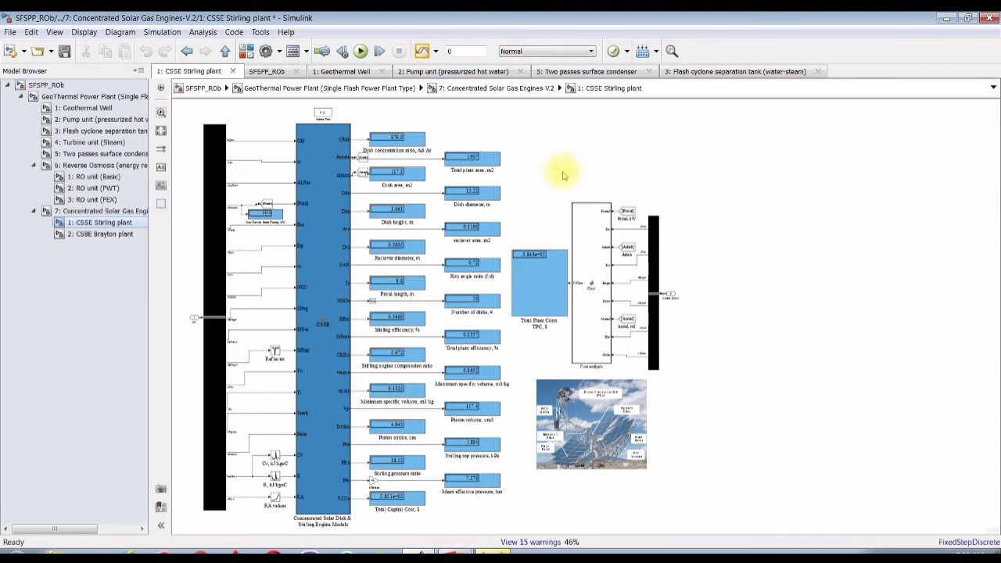
{"action": "key", "text": "alt+1"}
{"action": "left_click_drag", "start_coordinate": [655, 527], "coordinate": [547, 540]}
{"action": "left_click_drag", "start_coordinate": [994, 296], "coordinate": [993, 361]}
{"action": "scroll", "coordinate": [578, 344], "scroll_direction": "up", "scroll_amount": 1}
{"action": "scroll", "coordinate": [579, 345], "scroll_direction": "up", "scroll_amount": 3}
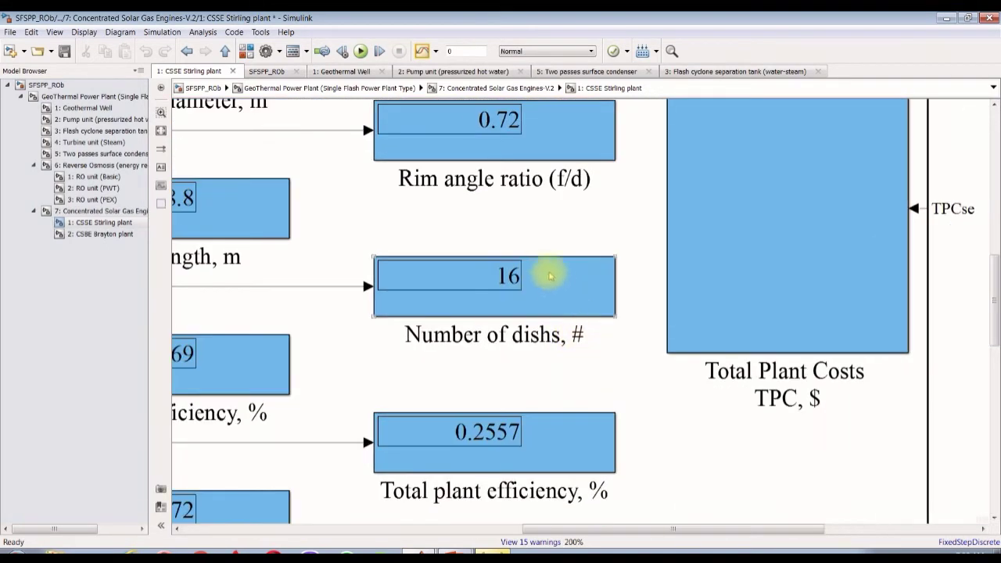
{"action": "scroll", "coordinate": [553, 306], "scroll_direction": "down", "scroll_amount": 4}
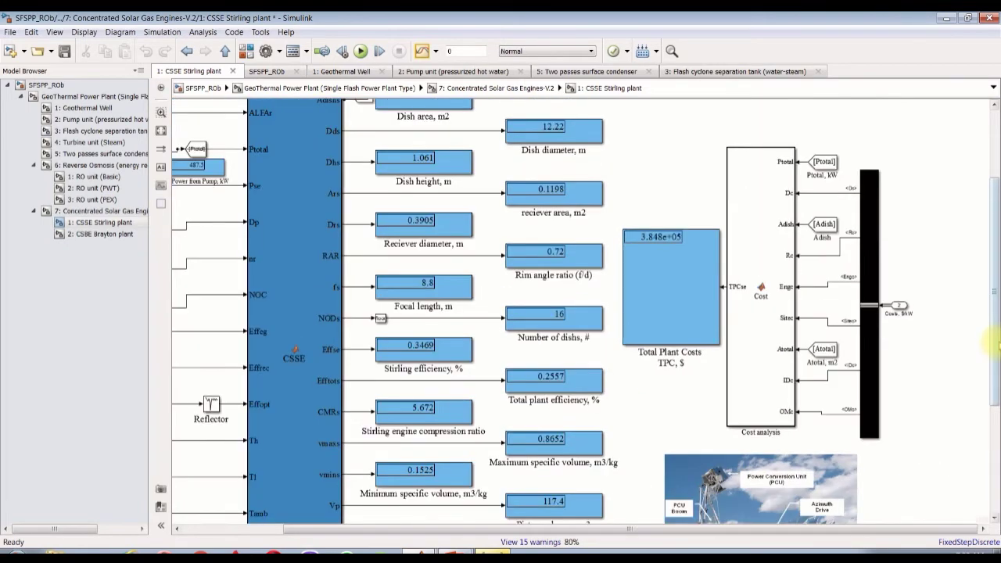
Step: Read through the Stirling plant's output displays, from dish concentration ratio and areas to mean effective pressure and total capital cost
{"action": "left_click_drag", "start_coordinate": [994, 344], "coordinate": [993, 309]}
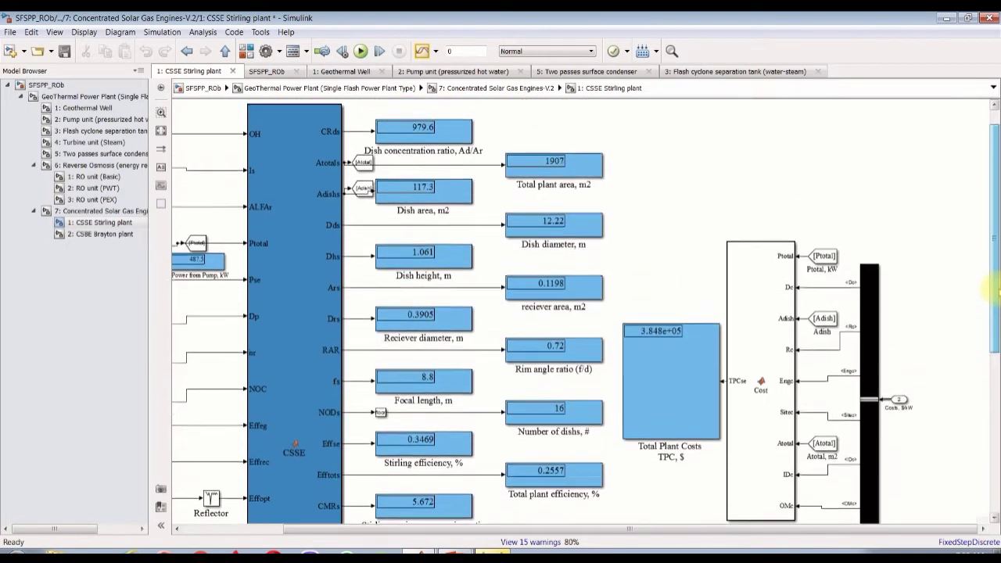
{"action": "scroll", "coordinate": [391, 158], "scroll_direction": "up", "scroll_amount": 3}
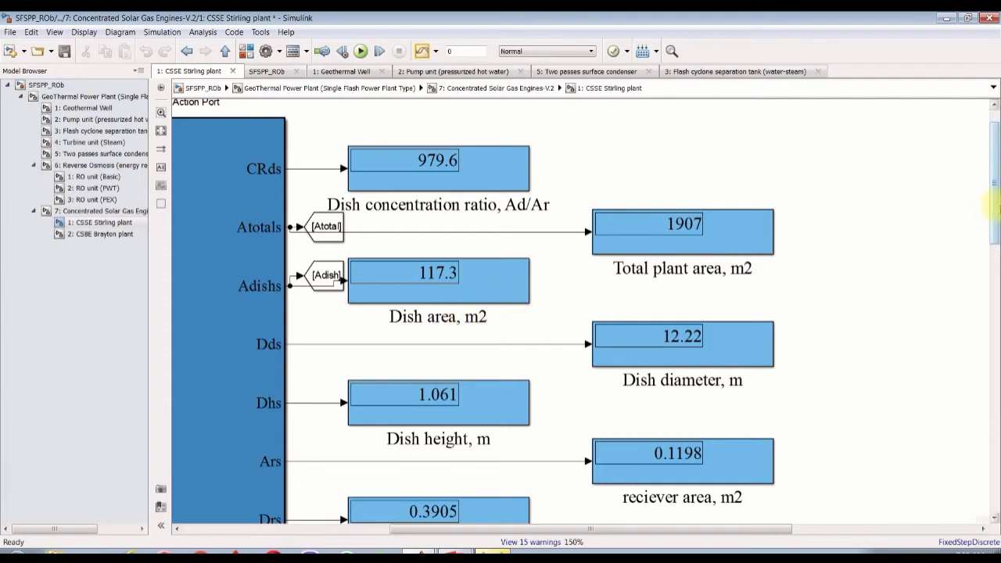
{"action": "left_click_drag", "start_coordinate": [997, 206], "coordinate": [993, 332]}
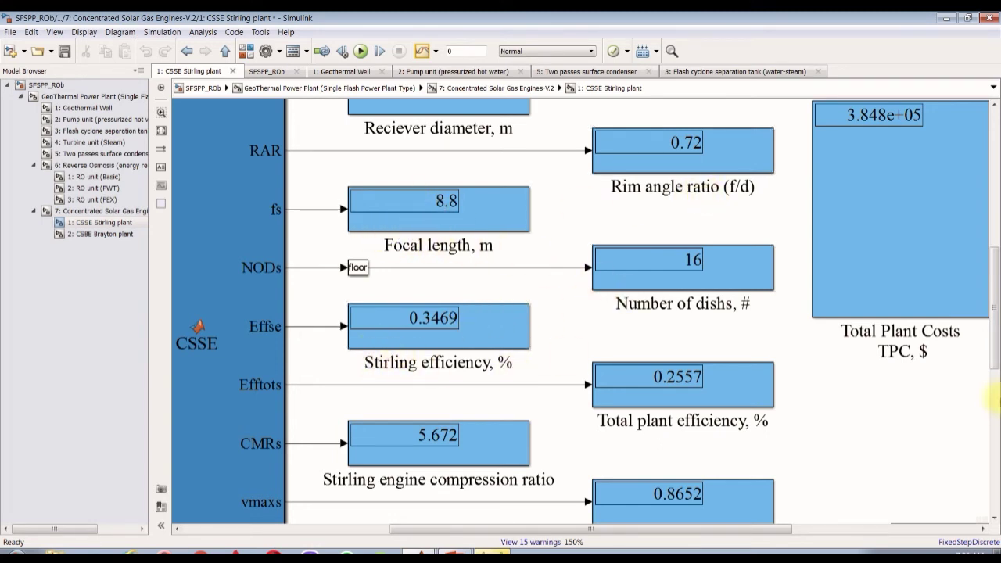
{"action": "left_click_drag", "start_coordinate": [996, 347], "coordinate": [996, 406]}
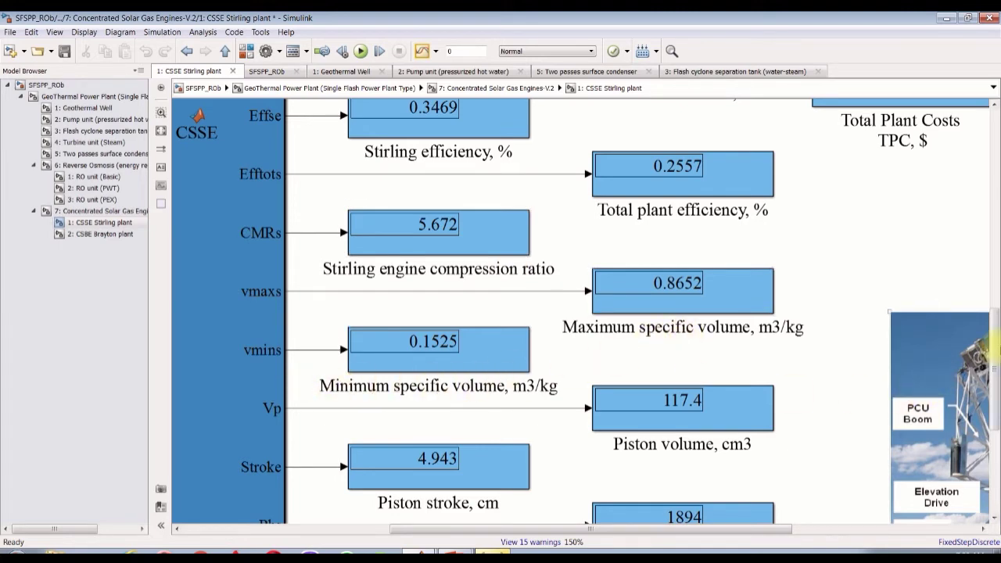
{"action": "scroll", "coordinate": [995, 344], "scroll_direction": "down", "scroll_amount": 5}
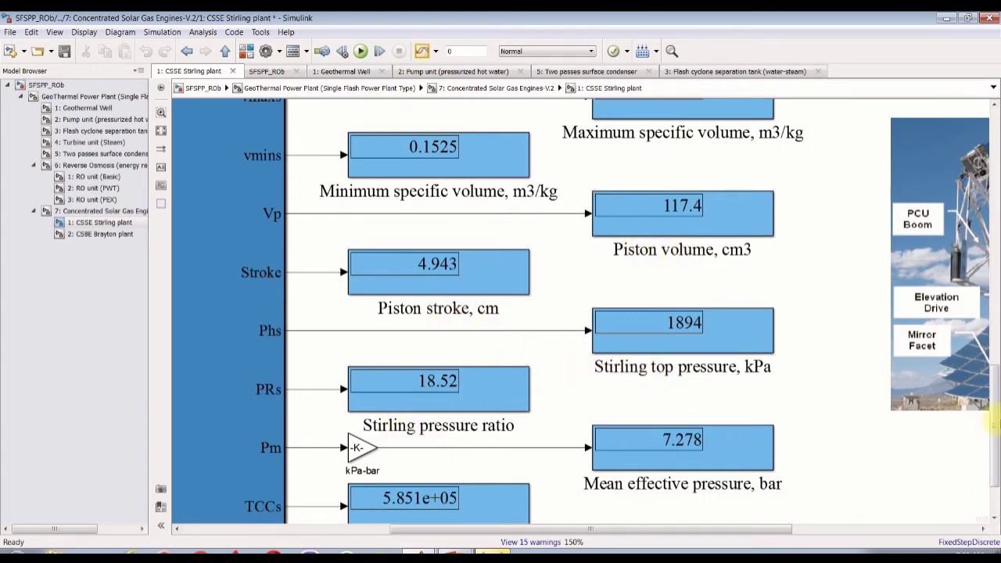
{"action": "scroll", "coordinate": [995, 415], "scroll_direction": "down", "scroll_amount": 2}
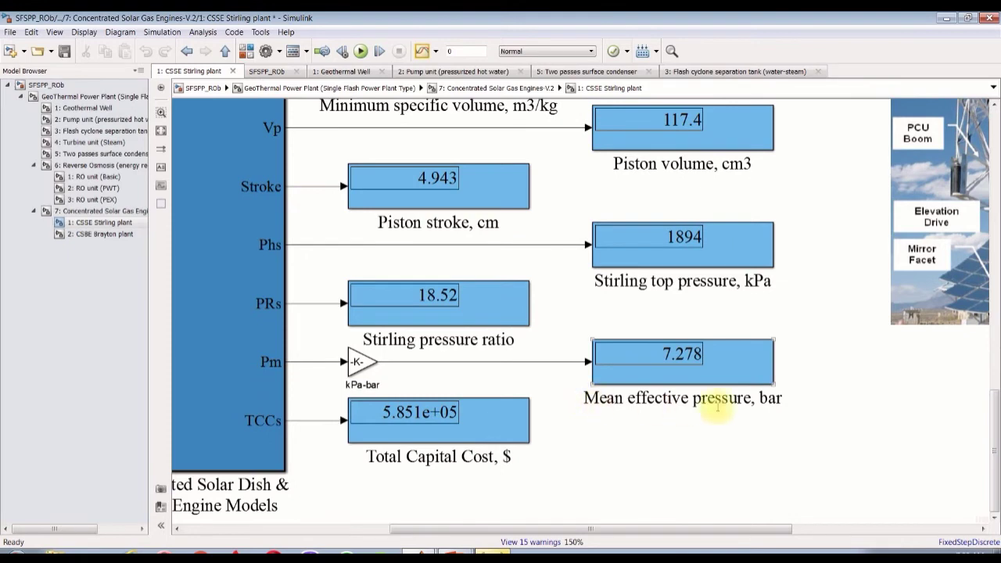
Step: Inspect the Total Plant Costs display of the Stirling plant's cost analysis
{"action": "left_click_drag", "start_coordinate": [993, 450], "coordinate": [993, 266]}
{"action": "scroll", "coordinate": [907, 266], "scroll_direction": "up", "scroll_amount": 3}
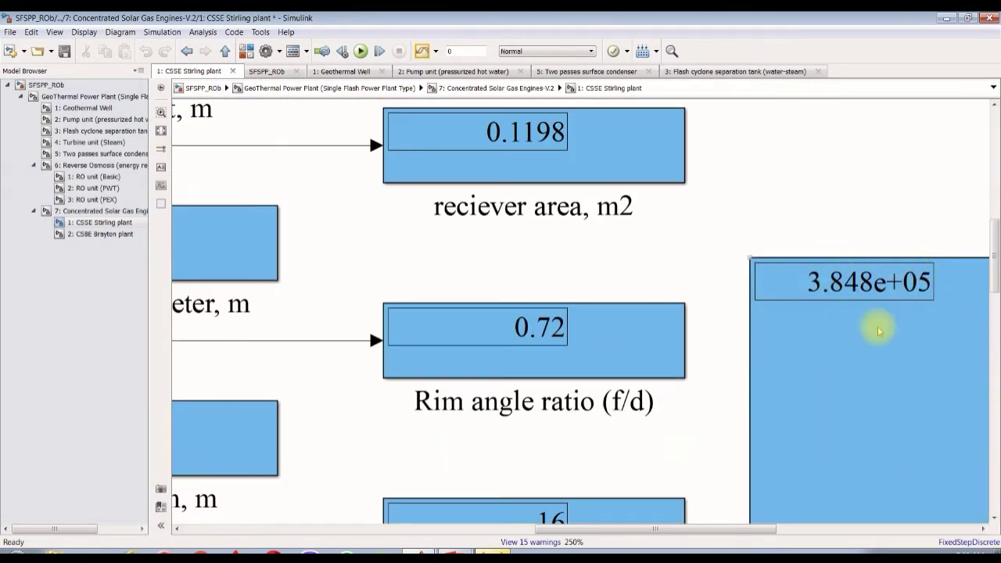
{"action": "scroll", "coordinate": [889, 266], "scroll_direction": "down", "scroll_amount": 4}
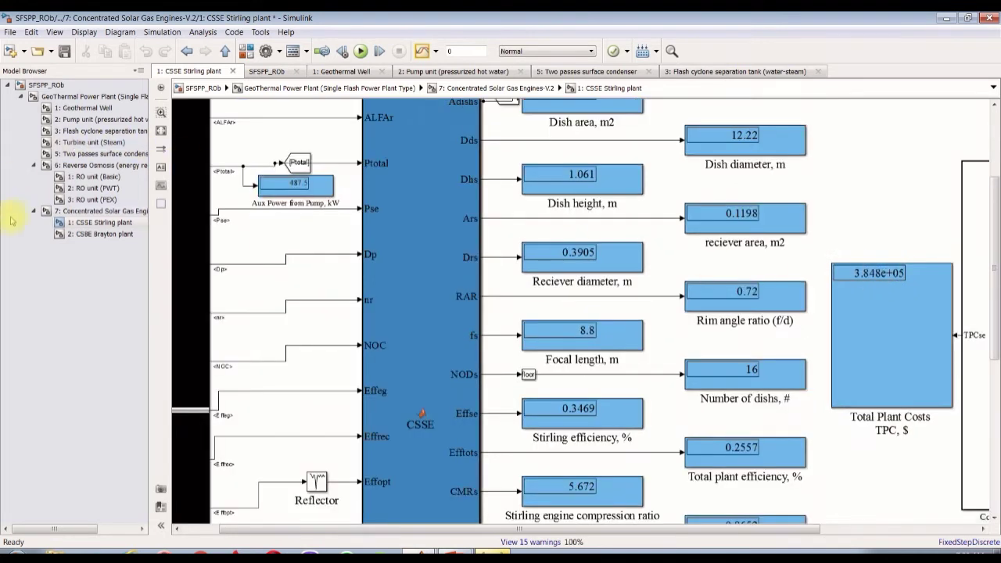
Step: Collapse the Concentrated Solar Gas Engines branch and inspect the Aux Power from Pump display at the CSSE block's input
{"action": "left_click", "coordinate": [33, 210]}
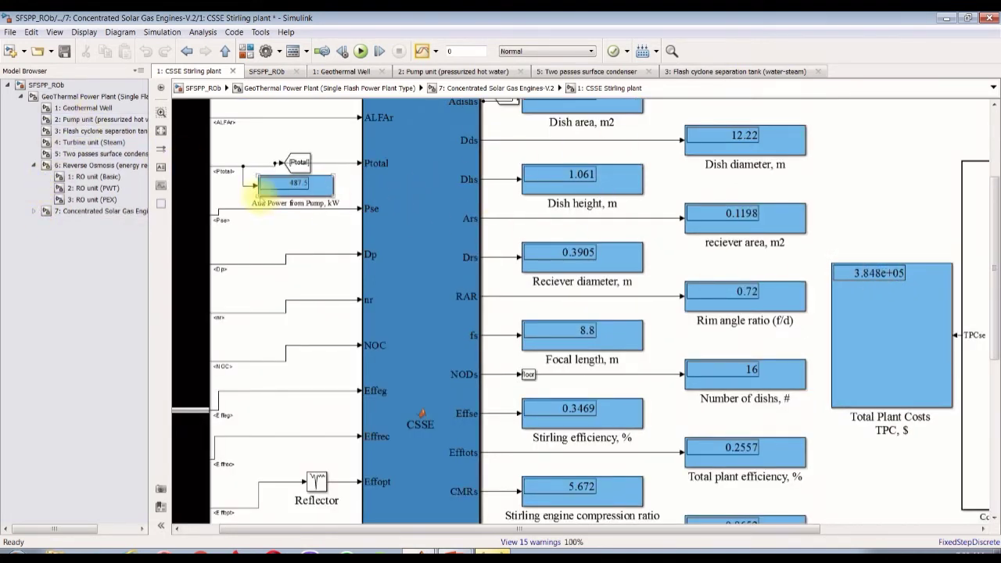
{"action": "scroll", "coordinate": [339, 197], "scroll_direction": "up", "scroll_amount": 3}
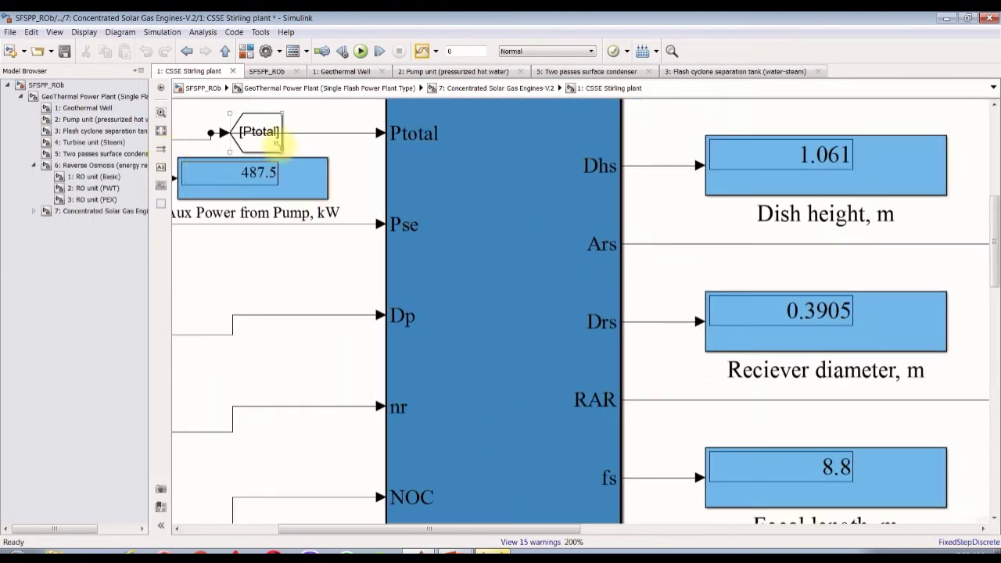
{"action": "scroll", "coordinate": [208, 174], "scroll_direction": "up", "scroll_amount": 3}
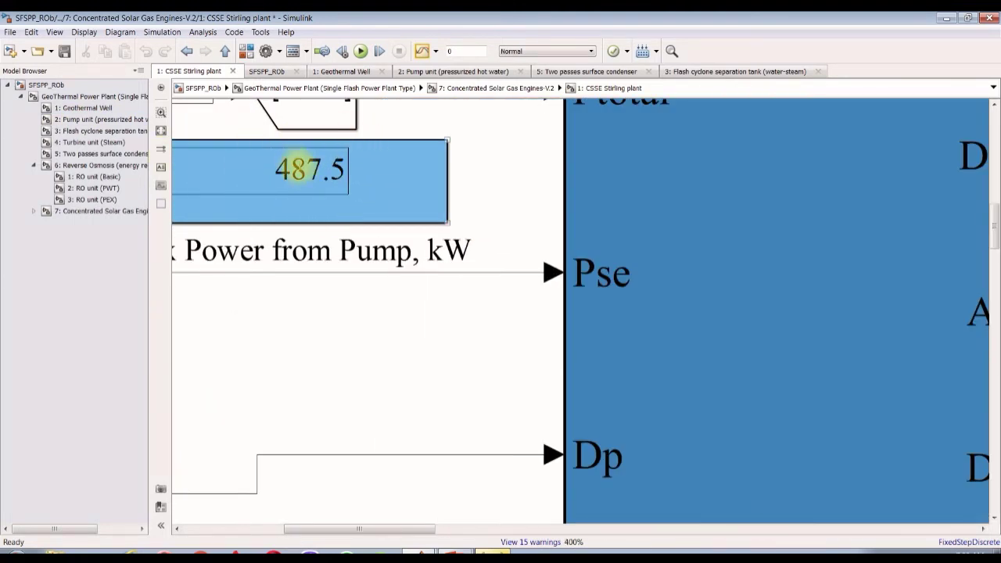
{"action": "scroll", "coordinate": [357, 167], "scroll_direction": "down", "scroll_amount": 5}
{"action": "scroll", "coordinate": [309, 190], "scroll_direction": "down", "scroll_amount": 4}
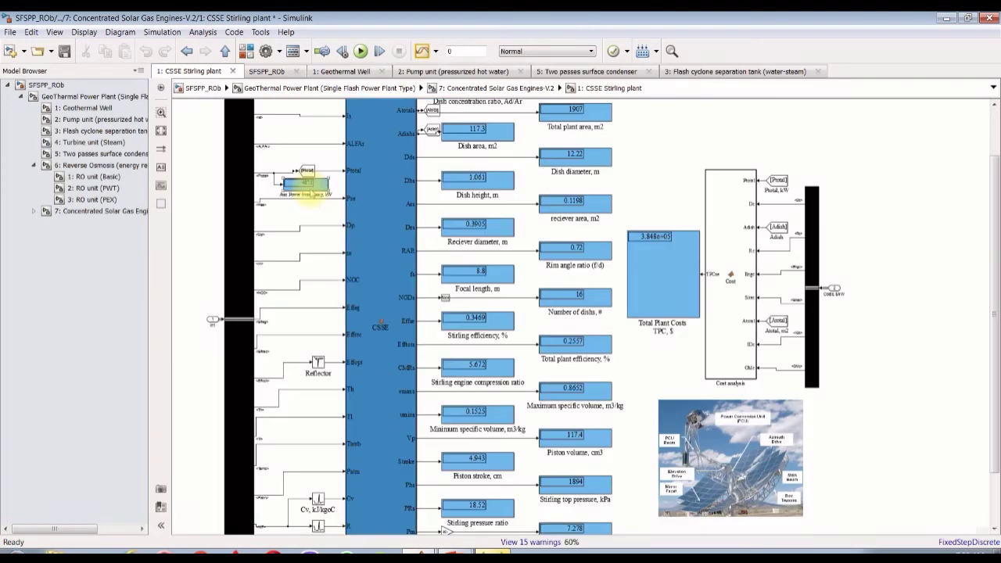
Step: Open the Flash cyclone separation tank subsystem and inspect the flashing dryness fraction display
{"action": "left_click", "coordinate": [93, 131]}
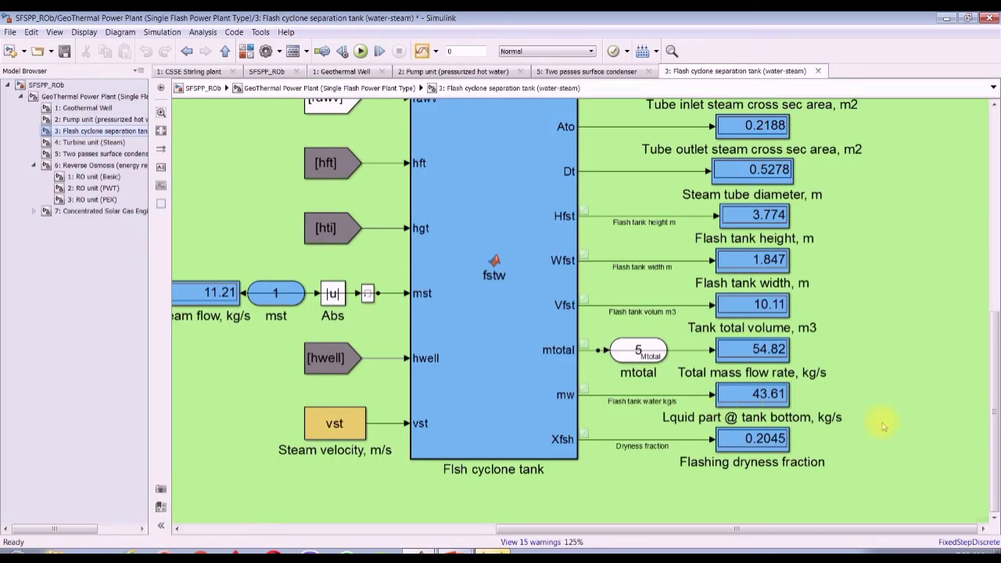
{"action": "scroll", "coordinate": [751, 485], "scroll_direction": "up", "scroll_amount": 5}
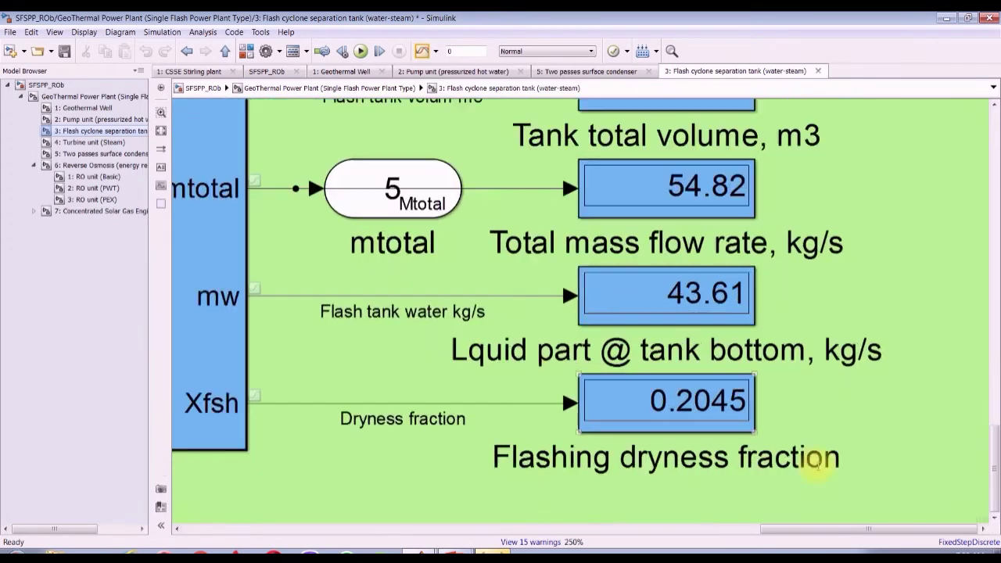
{"action": "left_click", "coordinate": [619, 419]}
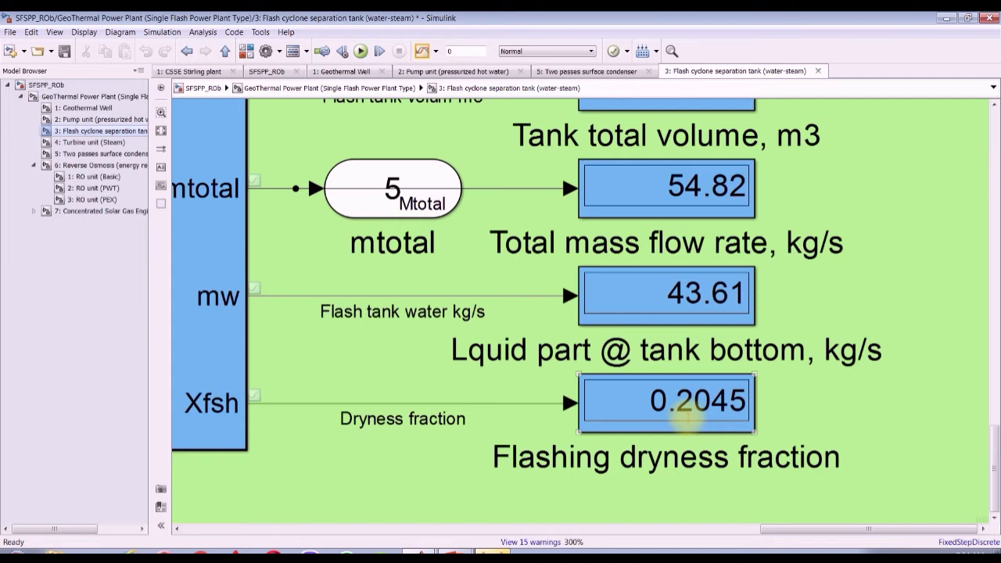
{"action": "scroll", "coordinate": [684, 418], "scroll_direction": "down", "scroll_amount": 6}
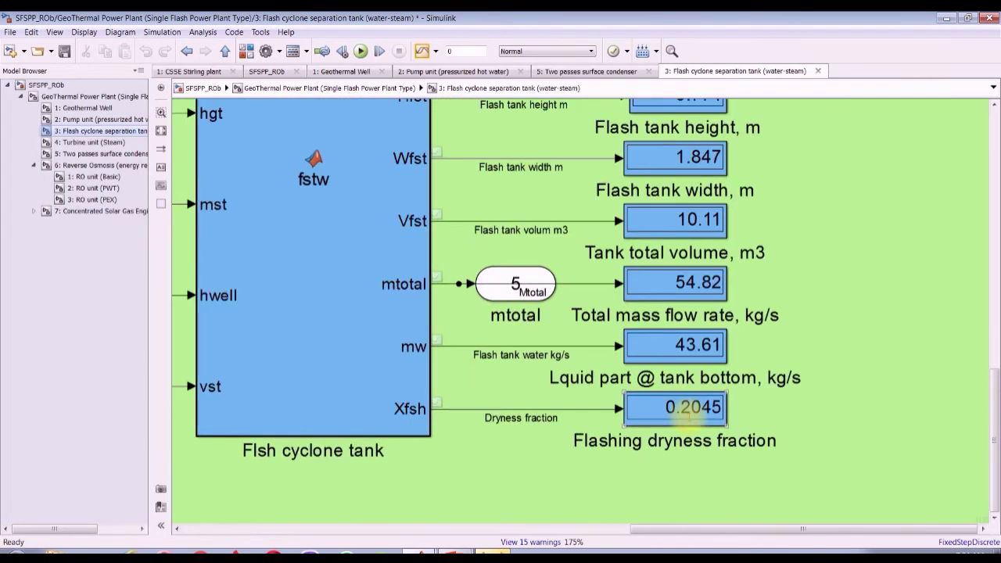
Step: Return to the power plant overview and examine points 2, 3 and 4 along the separator line of the temperature-entropy diagram
{"action": "left_click", "coordinate": [87, 96]}
{"action": "scroll", "coordinate": [749, 268], "scroll_direction": "up", "scroll_amount": 3}
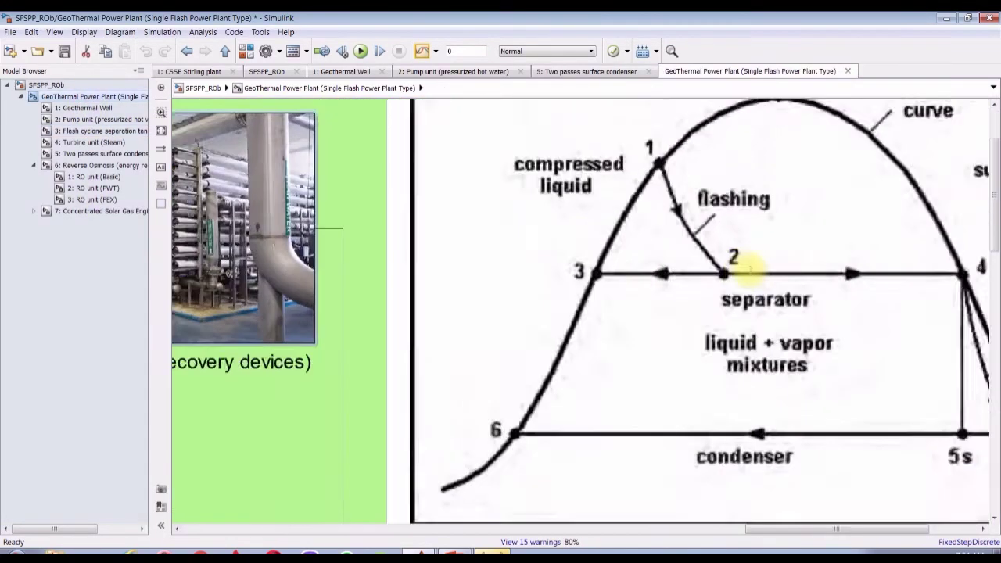
{"action": "scroll", "coordinate": [749, 268], "scroll_direction": "up", "scroll_amount": 3}
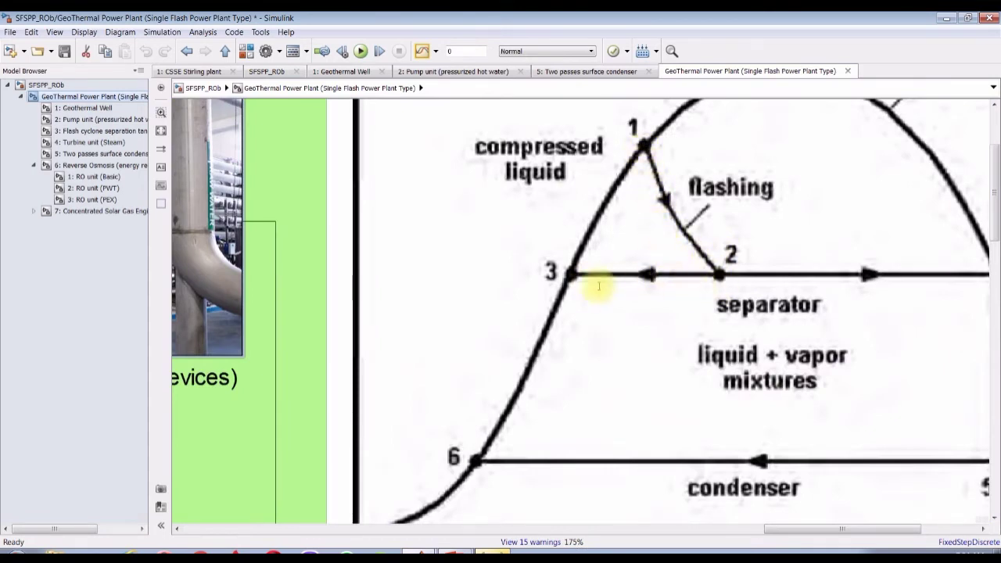
{"action": "scroll", "coordinate": [718, 274], "scroll_direction": "up", "scroll_amount": 1}
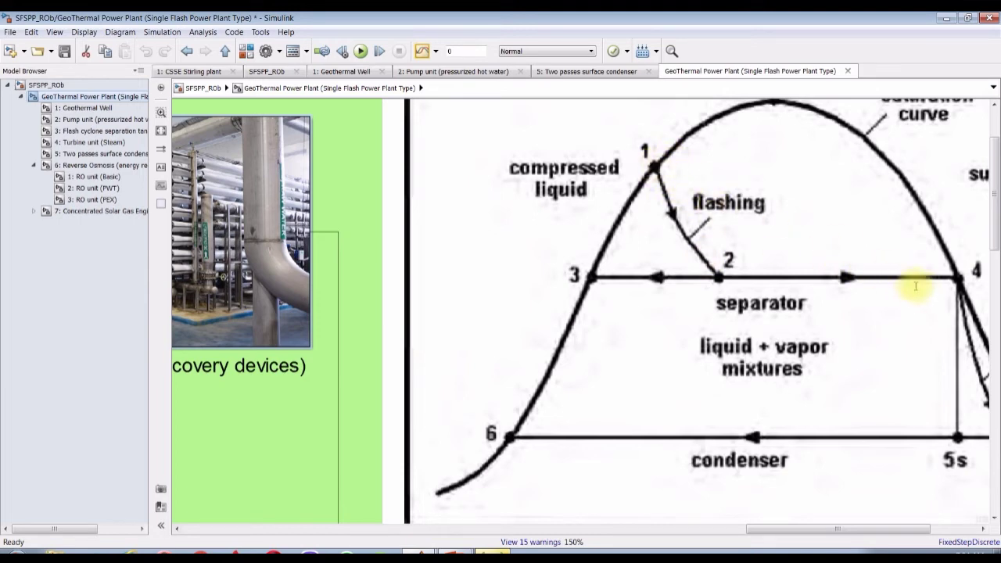
{"action": "scroll", "coordinate": [894, 271], "scroll_direction": "up", "scroll_amount": 1}
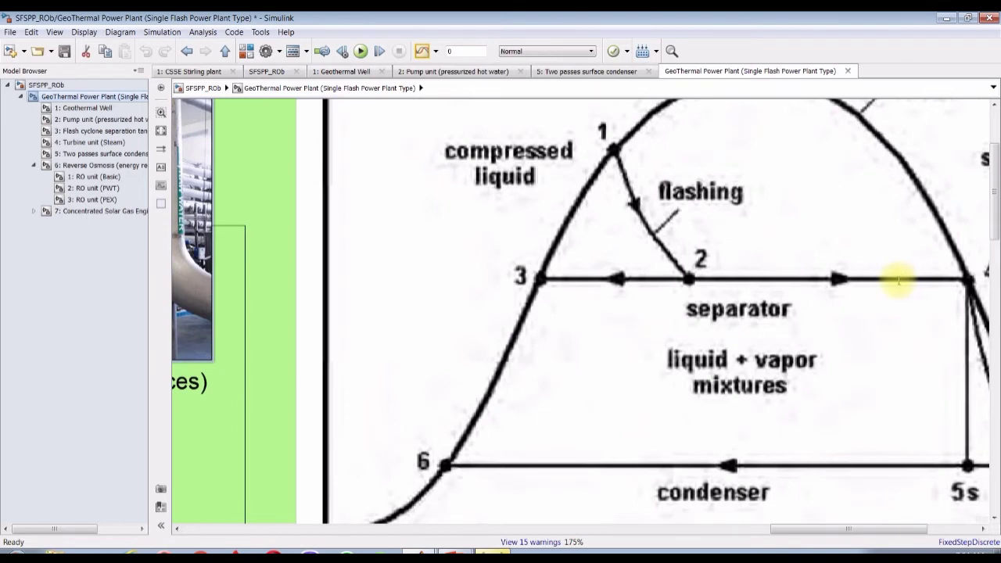
{"action": "scroll", "coordinate": [894, 280], "scroll_direction": "down", "scroll_amount": 5}
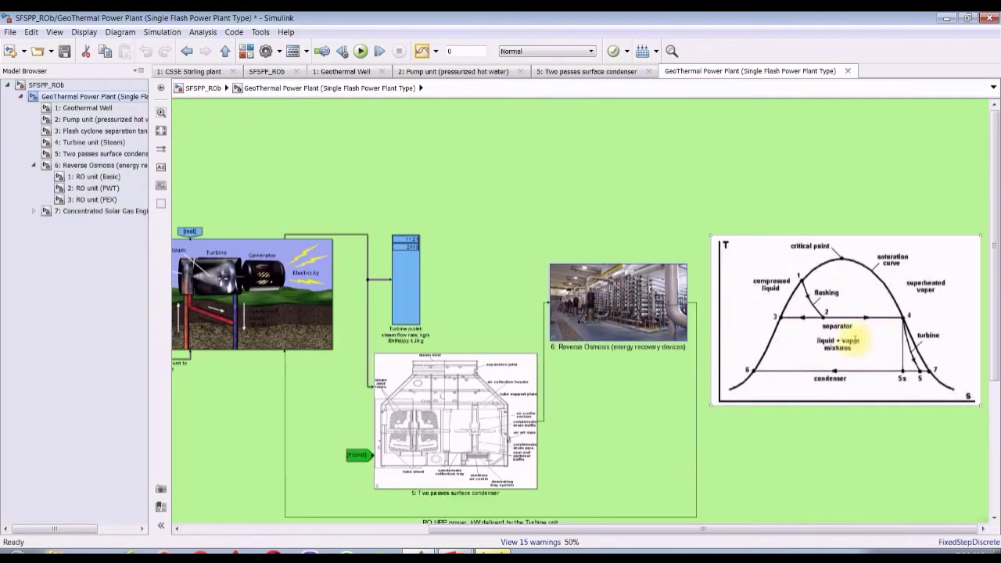
{"action": "scroll", "coordinate": [973, 360], "scroll_direction": "down", "scroll_amount": 3}
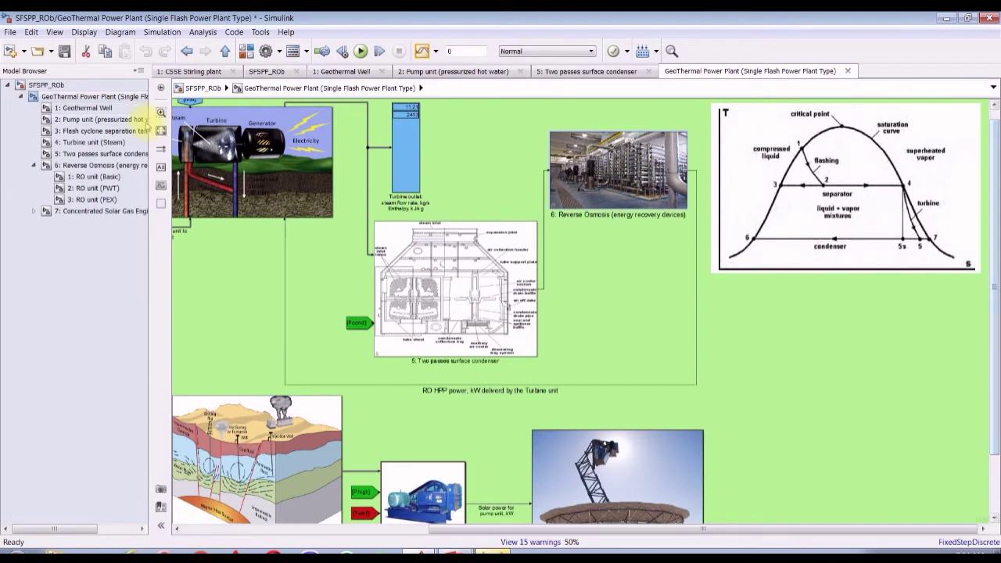
Step: Reopen the Flash cyclone separation tank subsystem and inspect the display for the liquid part at the tank bottom
{"action": "left_click", "coordinate": [81, 131]}
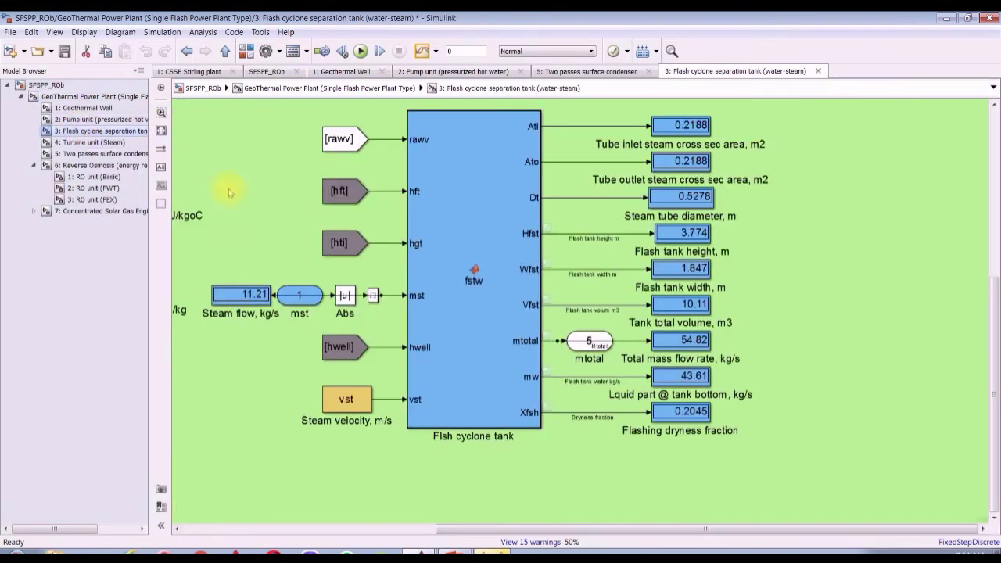
{"action": "scroll", "coordinate": [725, 344], "scroll_direction": "up", "scroll_amount": 3}
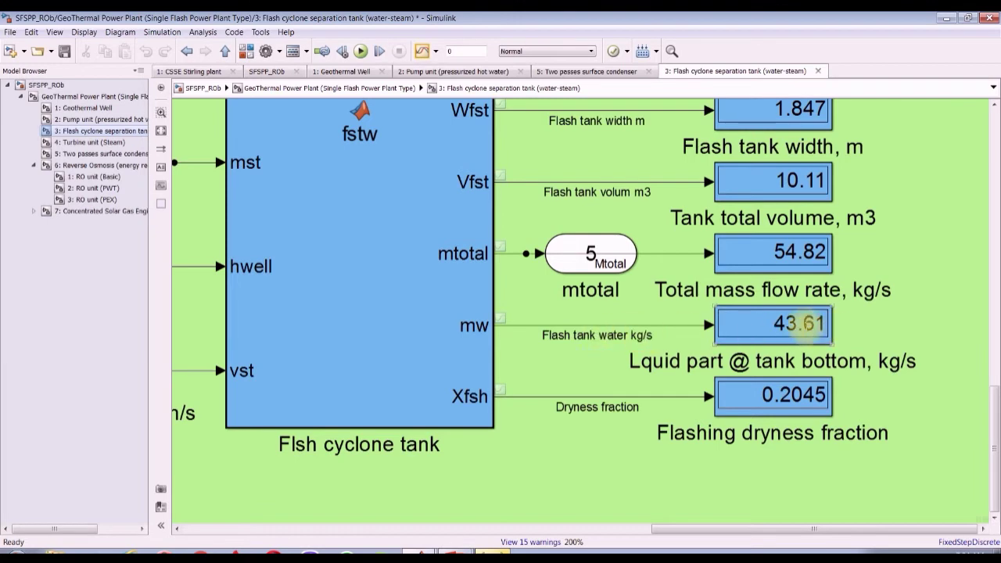
{"action": "scroll", "coordinate": [774, 329], "scroll_direction": "up", "scroll_amount": 1}
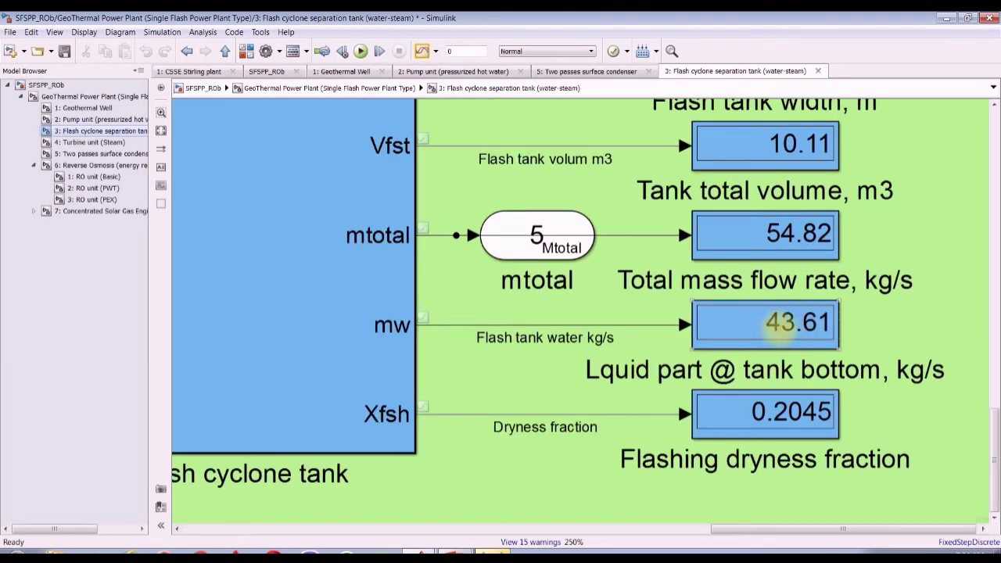
{"action": "scroll", "coordinate": [806, 321], "scroll_direction": "down", "scroll_amount": 3}
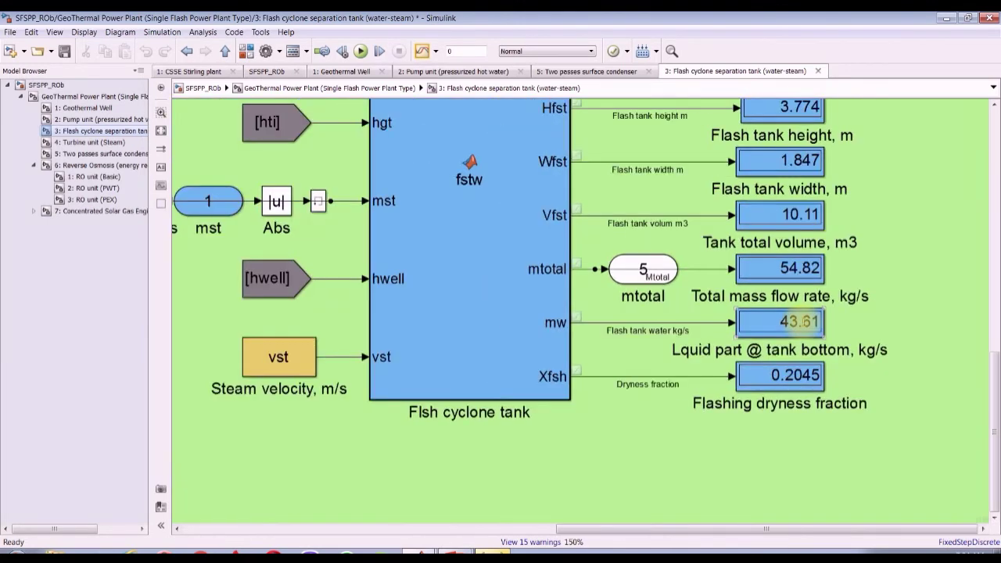
Step: Inspect the flash tank's total mass flow rate display and compare it with the neighbouring tank outputs
{"action": "left_click_drag", "start_coordinate": [995, 348], "coordinate": [997, 308]}
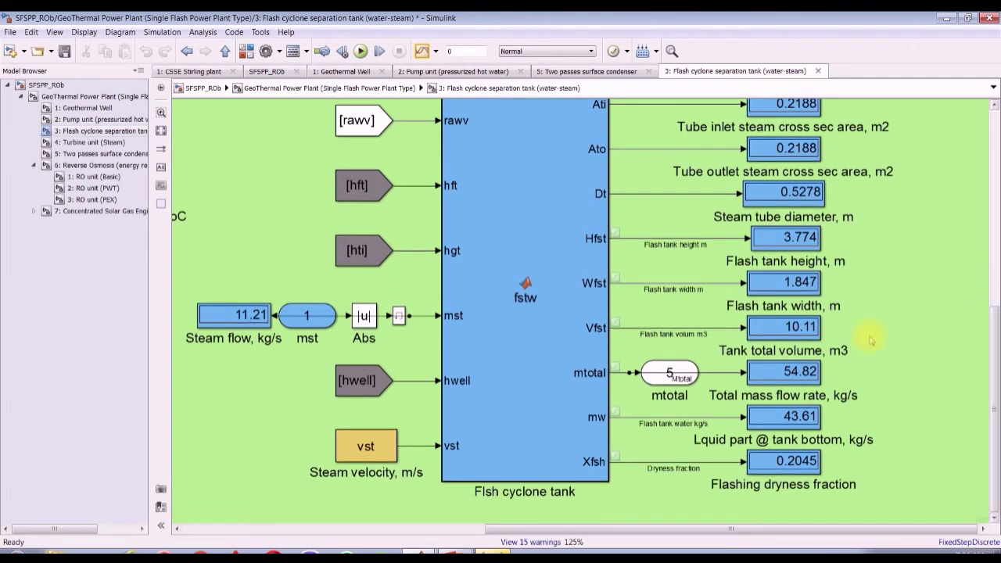
{"action": "scroll", "coordinate": [772, 385], "scroll_direction": "up", "scroll_amount": 2}
{"action": "scroll", "coordinate": [813, 371], "scroll_direction": "up", "scroll_amount": 1}
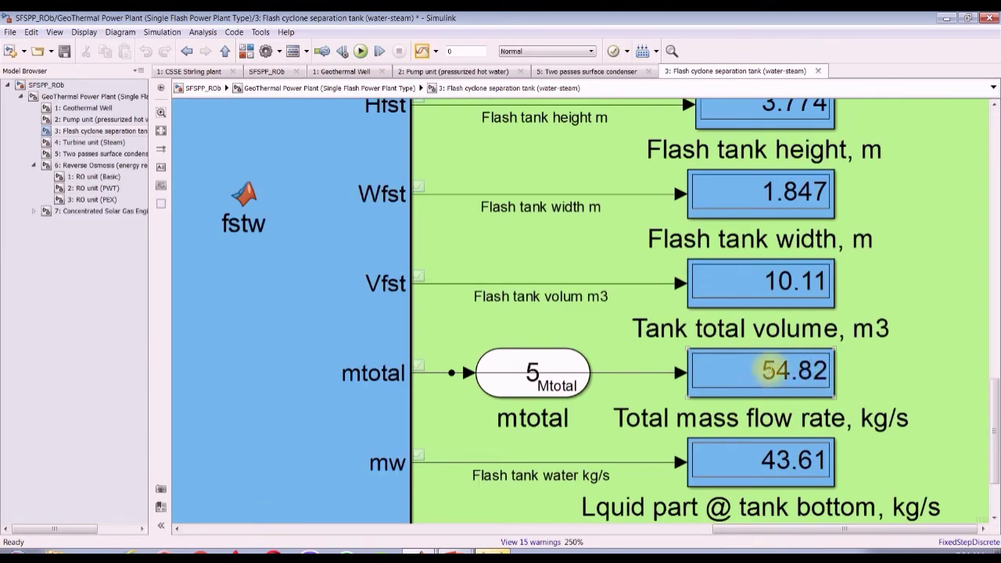
{"action": "scroll", "coordinate": [774, 370], "scroll_direction": "up", "scroll_amount": 1}
{"action": "scroll", "coordinate": [770, 371], "scroll_direction": "down", "scroll_amount": 2}
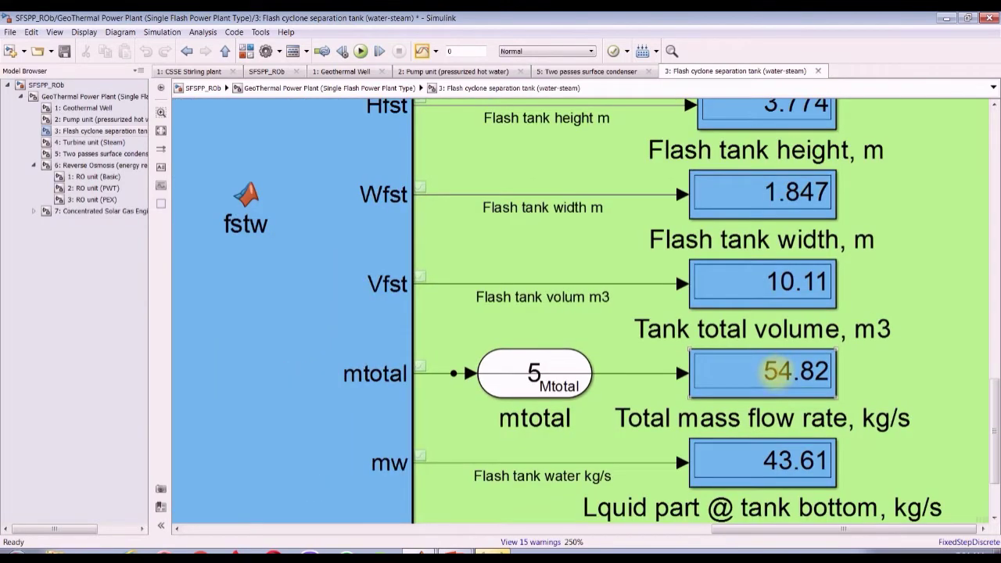
{"action": "scroll", "coordinate": [776, 443], "scroll_direction": "down", "scroll_amount": 1}
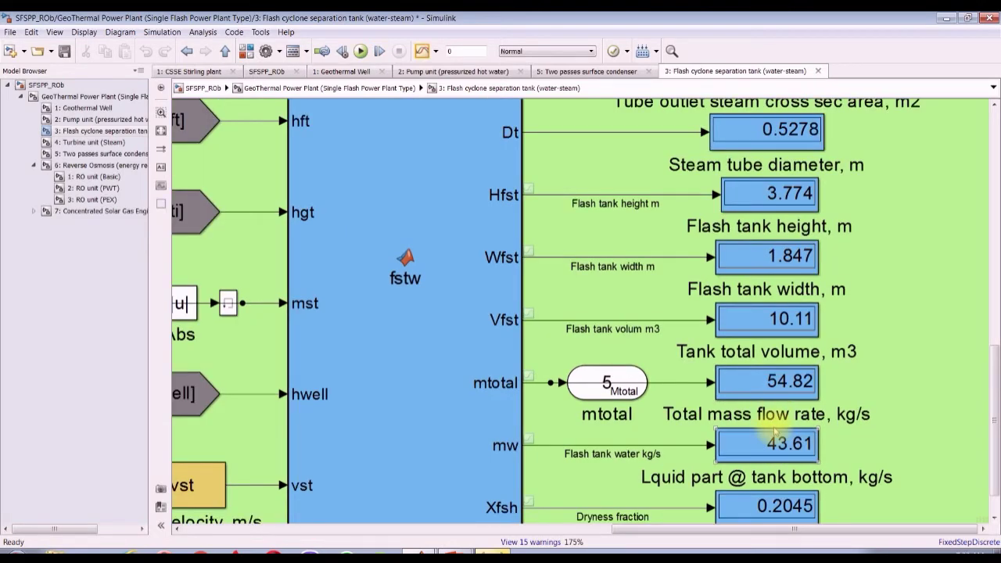
Step: Inspect the flash tank's steam tube area and diameter, height, width, volume, mass flow and dryness fraction displays
{"action": "scroll", "coordinate": [755, 441], "scroll_direction": "down", "scroll_amount": 1}
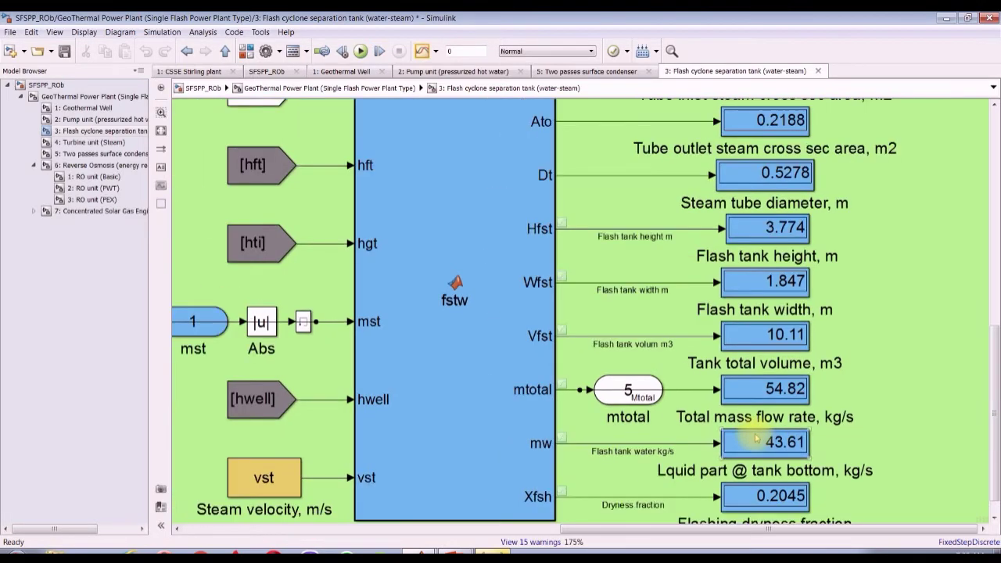
{"action": "left_click_drag", "start_coordinate": [996, 426], "coordinate": [997, 383]}
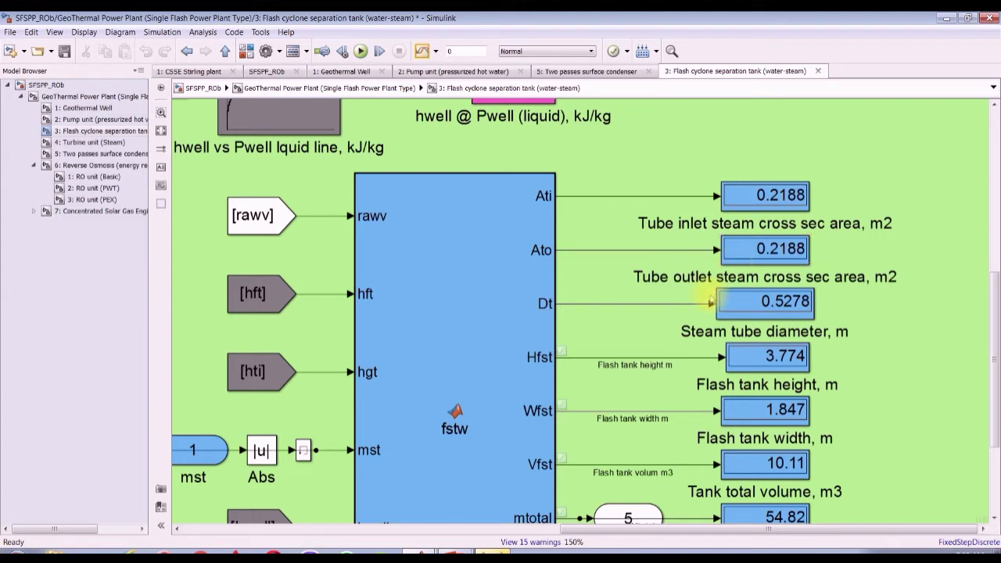
{"action": "scroll", "coordinate": [993, 332], "scroll_direction": "down", "scroll_amount": 2}
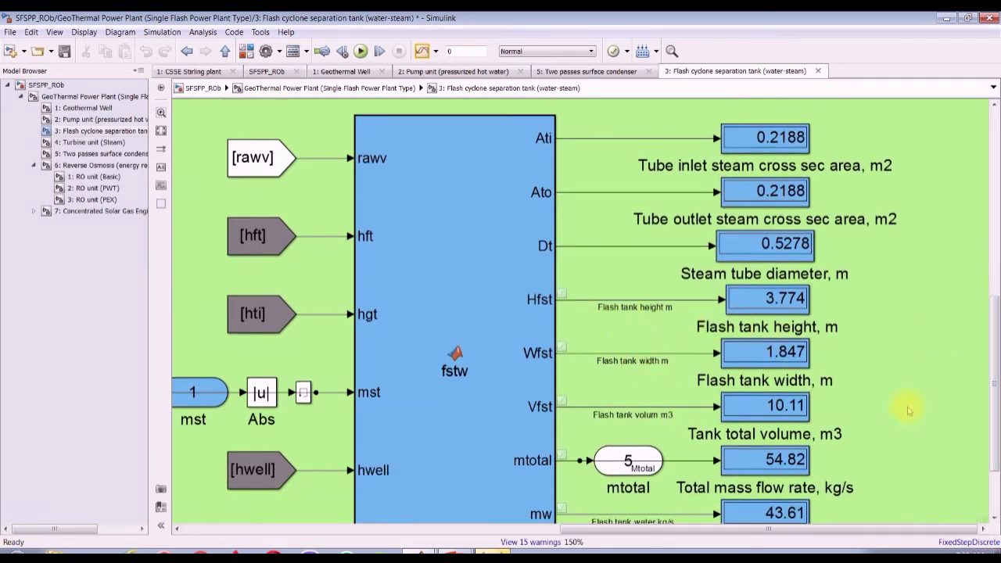
{"action": "scroll", "coordinate": [992, 399], "scroll_direction": "down", "scroll_amount": 3}
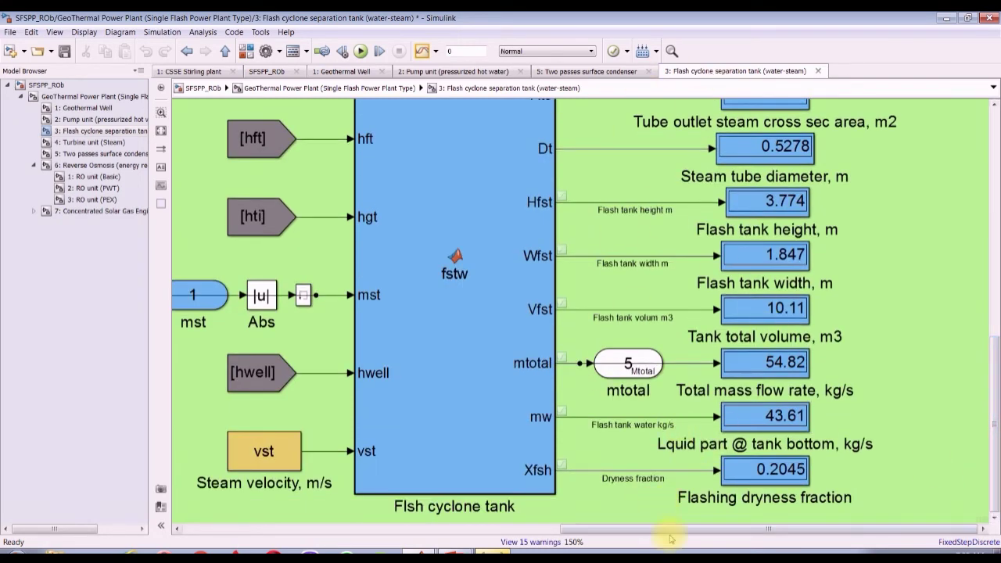
Step: Inspect the condenser, turbine and well temperature displays beside the lookup tables of the flash tank subsystem
{"action": "scroll", "coordinate": [670, 535], "scroll_direction": "left", "scroll_amount": 10}
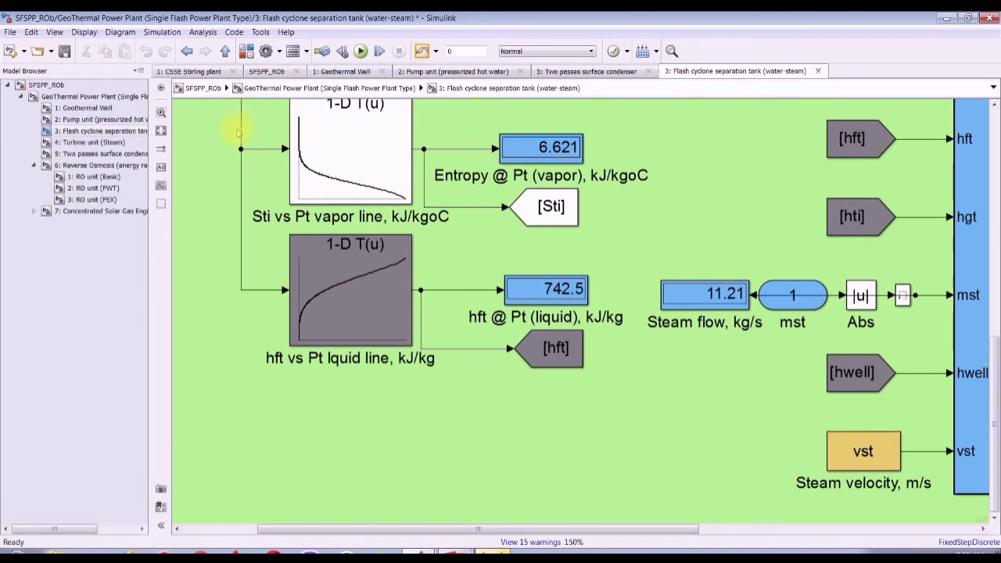
{"action": "left_click", "coordinate": [161, 128]}
{"action": "scroll", "coordinate": [507, 160], "scroll_direction": "up", "scroll_amount": 5}
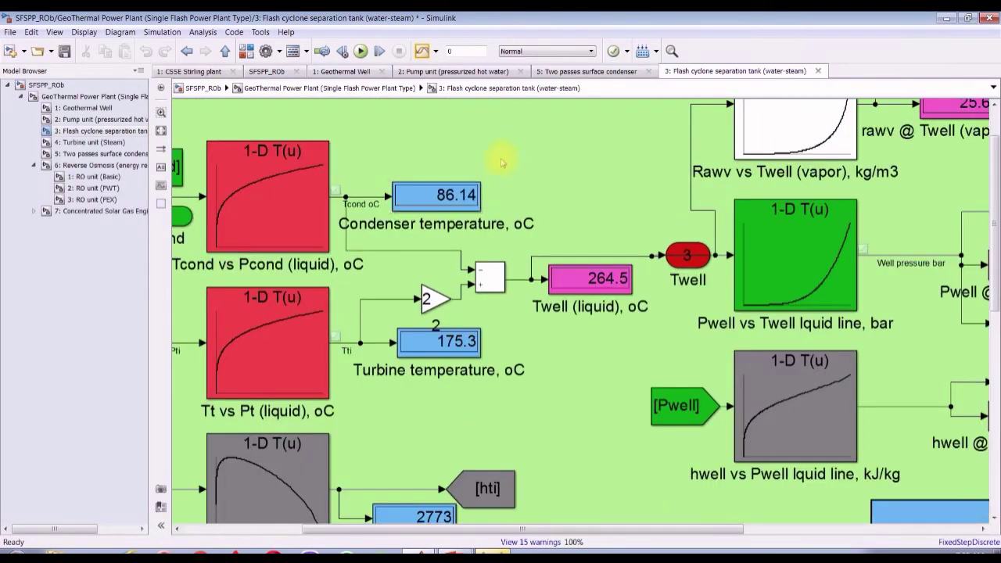
{"action": "scroll", "coordinate": [451, 229], "scroll_direction": "down", "scroll_amount": 1}
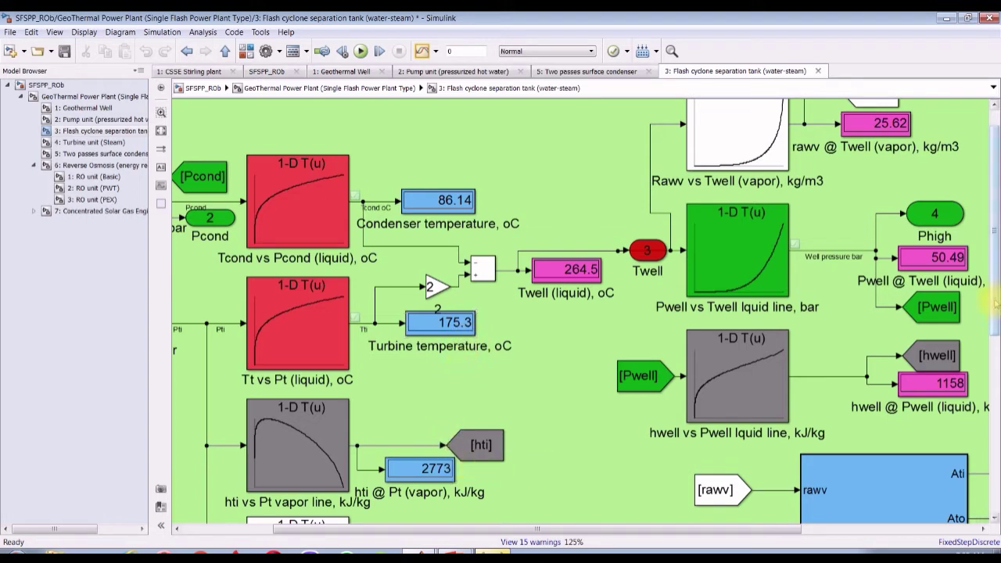
{"action": "scroll", "coordinate": [993, 291], "scroll_direction": "down", "scroll_amount": 2}
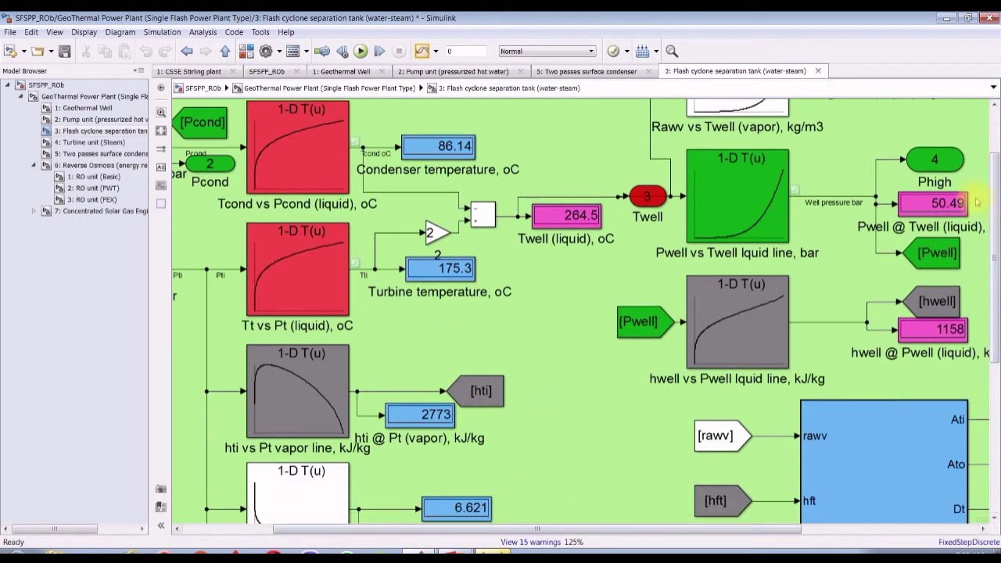
{"action": "scroll", "coordinate": [976, 164], "scroll_direction": "up", "scroll_amount": 2}
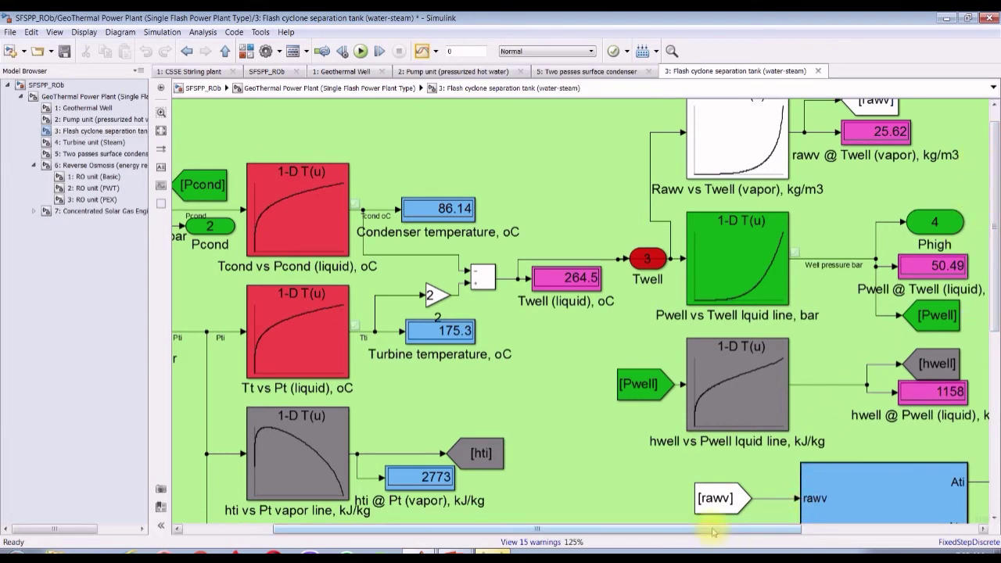
Step: Examine the well pressure, well liquid enthalpy and vapor density displays and the hti, Sti, Pcond output
{"action": "left_click_drag", "start_coordinate": [711, 532], "coordinate": [849, 532]}
{"action": "scroll", "coordinate": [816, 252], "scroll_direction": "up", "scroll_amount": 2}
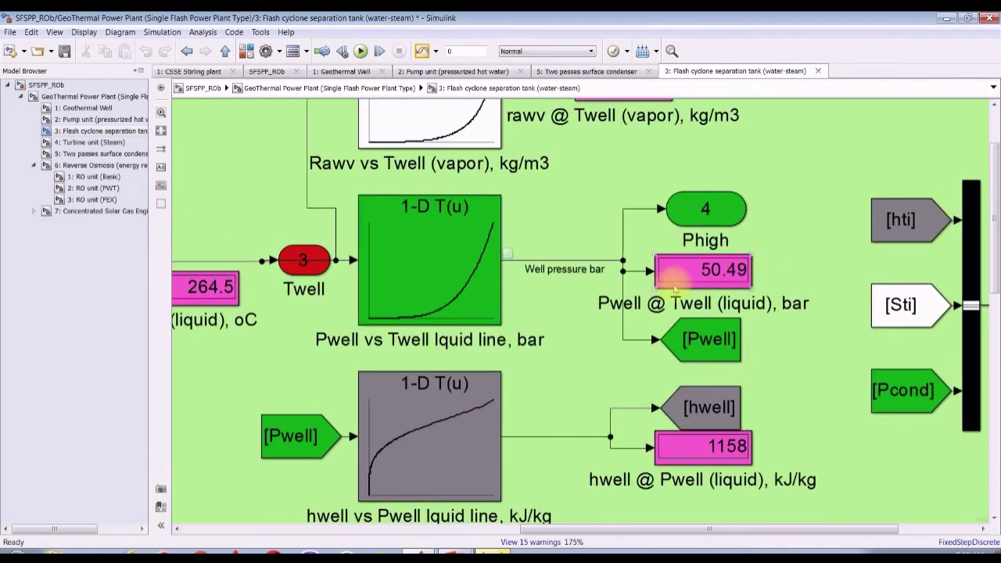
{"action": "left_click", "coordinate": [706, 336]}
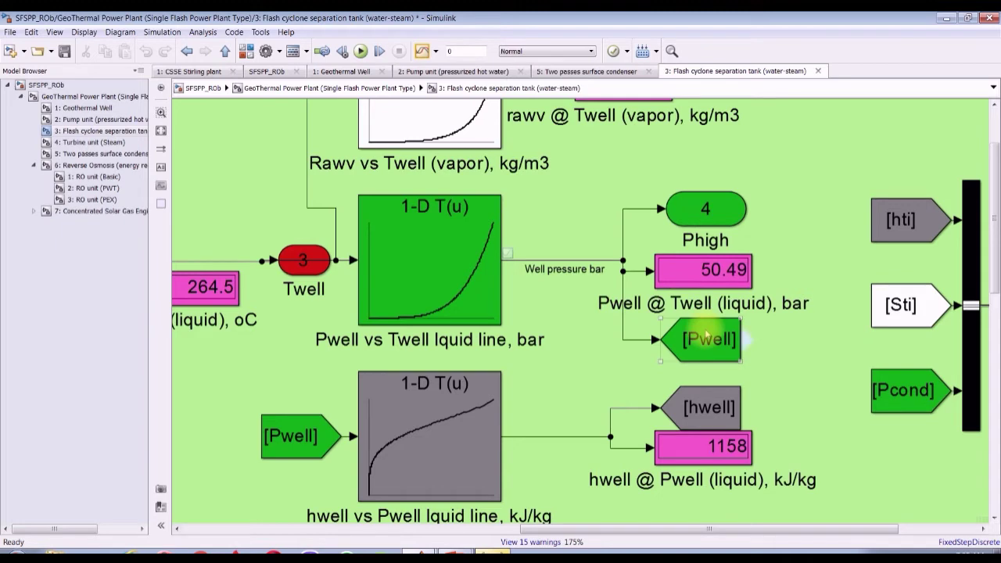
{"action": "left_click", "coordinate": [715, 447]}
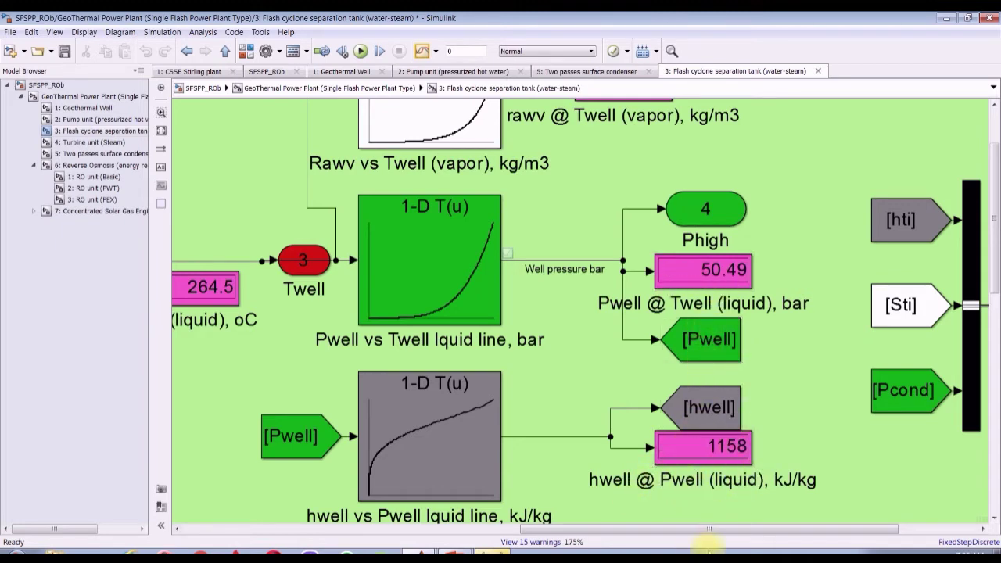
{"action": "left_click_drag", "start_coordinate": [711, 534], "coordinate": [786, 532]}
{"action": "left_click_drag", "start_coordinate": [995, 283], "coordinate": [994, 247]}
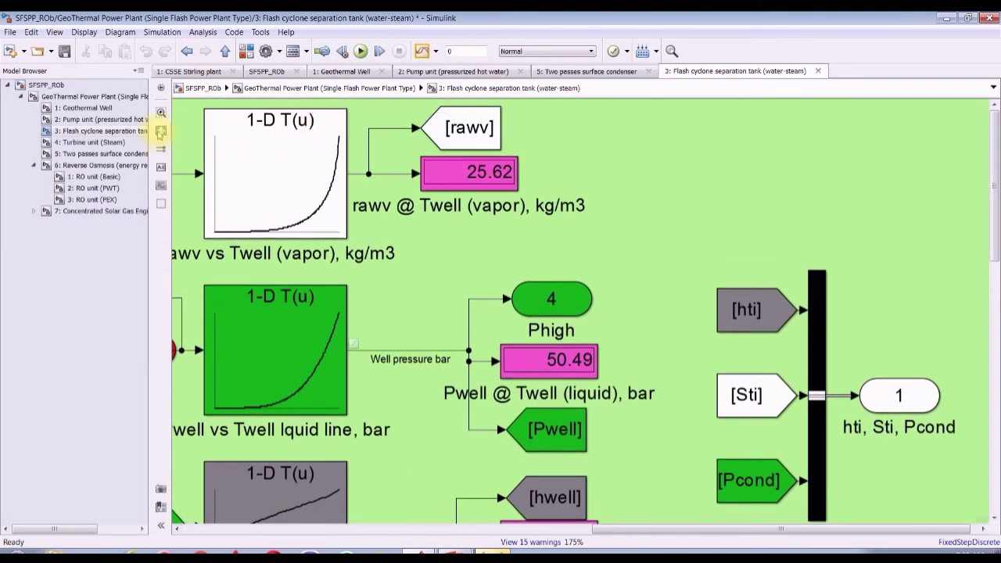
Step: Open the Turbine unit (Steam) subsystem and inspect its steam flow rate and outlet enthalpy displays
{"action": "left_click", "coordinate": [160, 132]}
{"action": "left_click", "coordinate": [100, 142]}
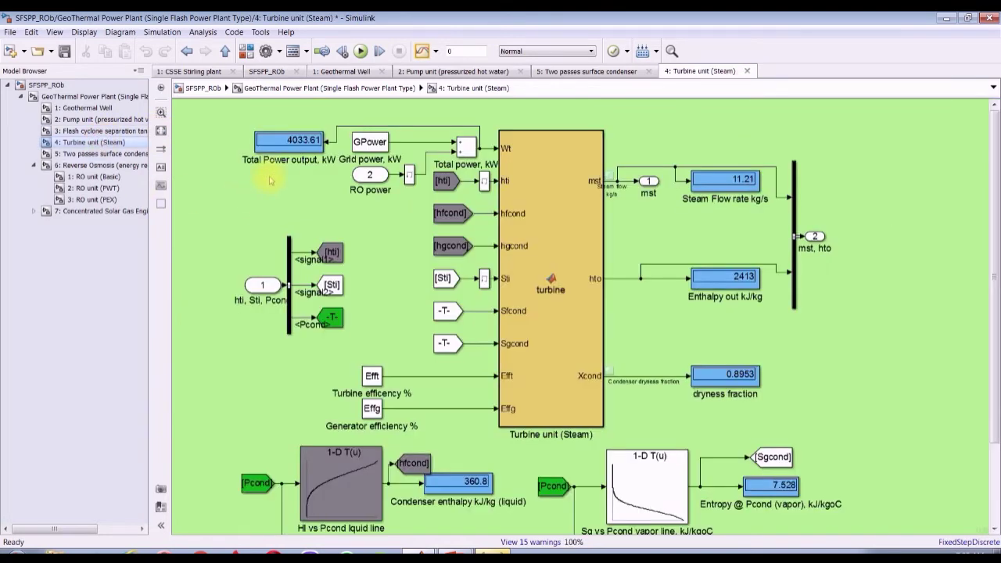
{"action": "scroll", "coordinate": [706, 218], "scroll_direction": "up", "scroll_amount": 4}
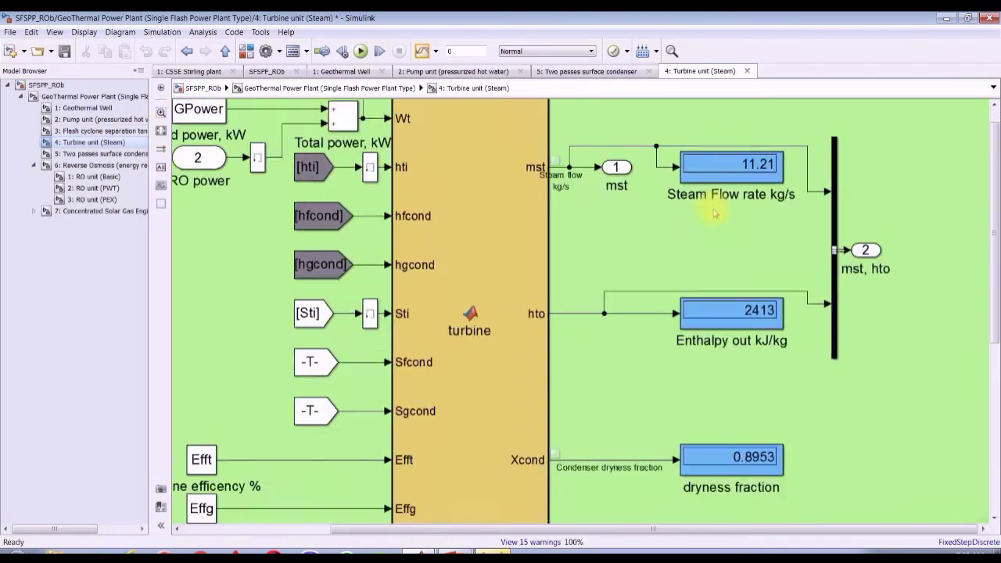
{"action": "left_click_drag", "start_coordinate": [995, 242], "coordinate": [994, 218]}
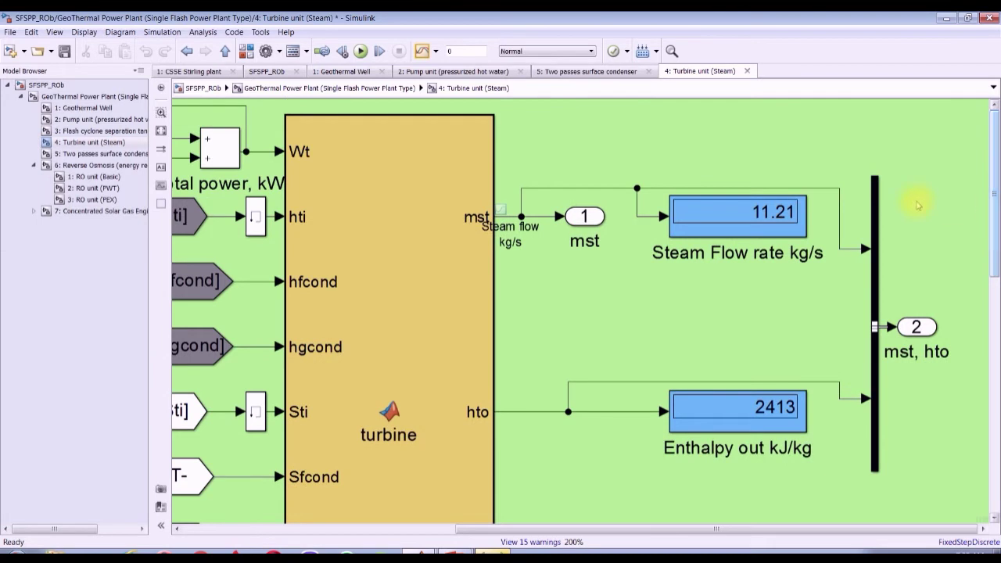
{"action": "scroll", "coordinate": [798, 210], "scroll_direction": "up", "scroll_amount": 2}
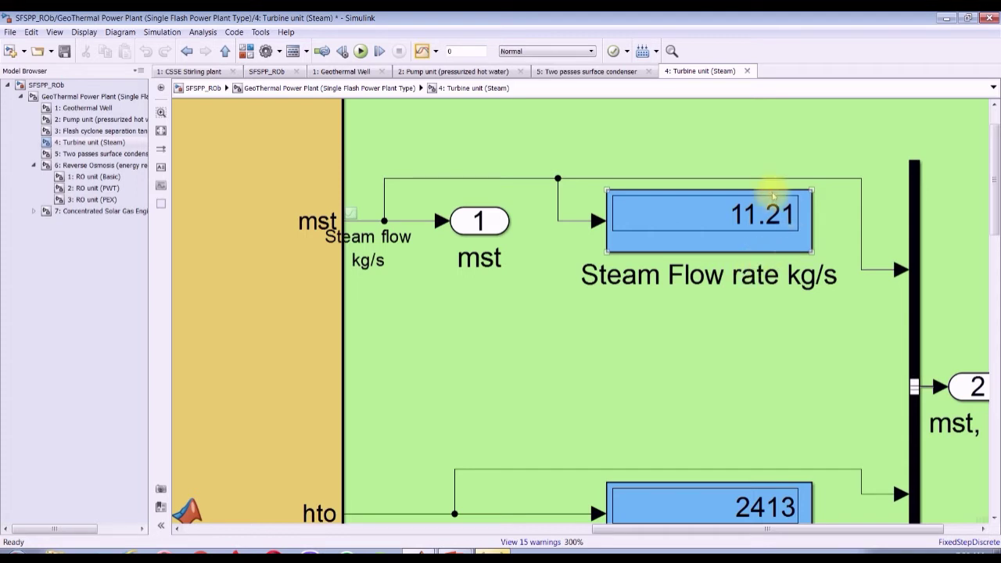
{"action": "left_click", "coordinate": [805, 307]}
Step: Inspect the turbine unit's condenser dryness fraction display up close
{"action": "left_click_drag", "start_coordinate": [994, 188], "coordinate": [994, 314]}
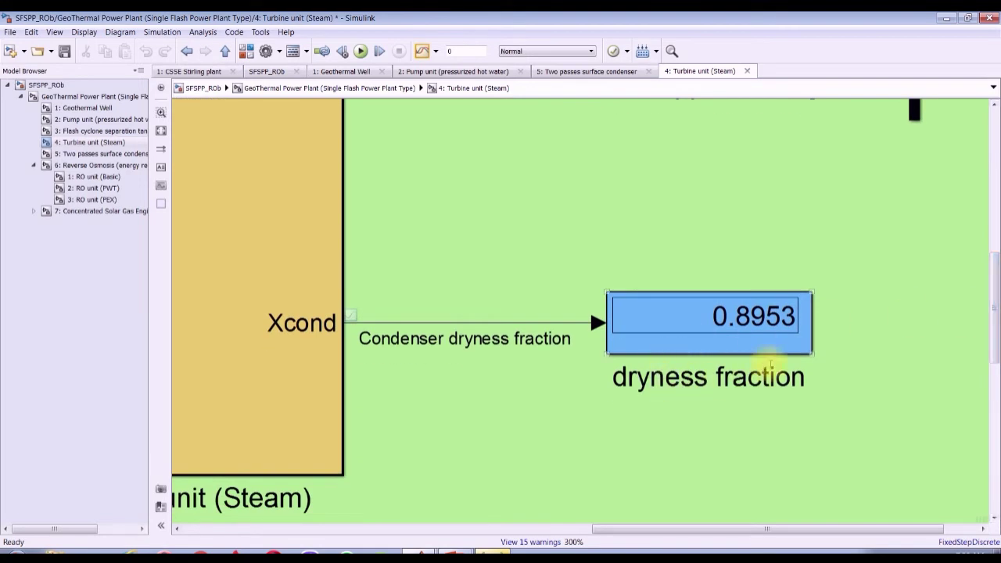
{"action": "scroll", "coordinate": [810, 327], "scroll_direction": "up", "scroll_amount": 2}
{"action": "scroll", "coordinate": [811, 306], "scroll_direction": "up", "scroll_amount": 1}
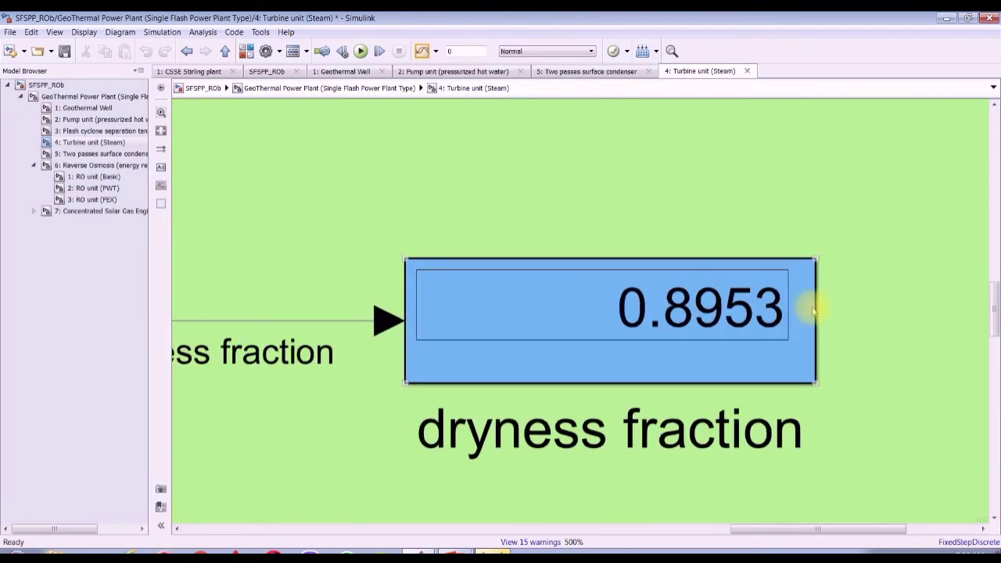
Step: Examine the vapor and liquid entropy and enthalpy displays at condenser pressure, and return to the turbine block's inputs
{"action": "scroll", "coordinate": [649, 308], "scroll_direction": "down", "scroll_amount": 5}
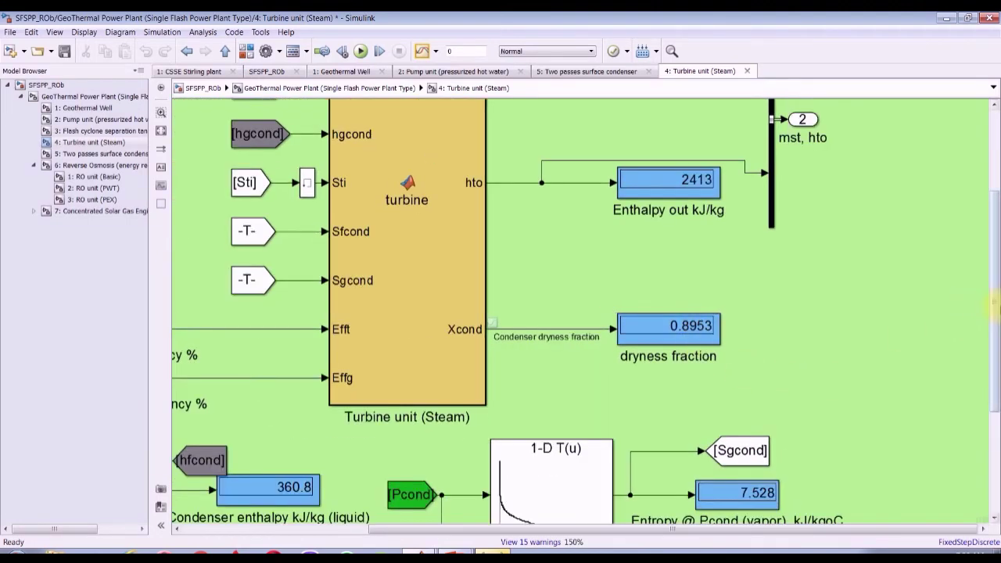
{"action": "left_click_drag", "start_coordinate": [995, 309], "coordinate": [993, 426]}
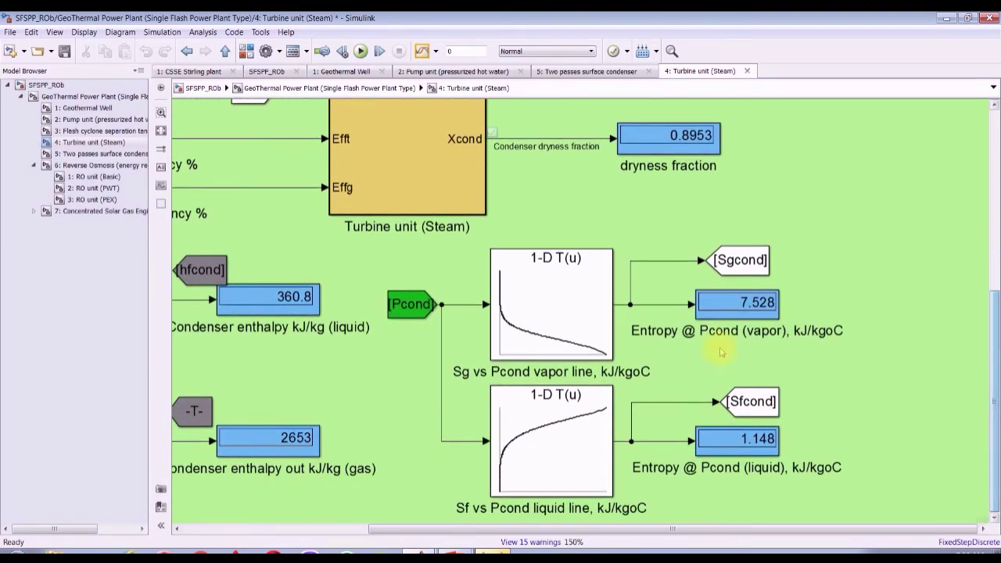
{"action": "left_click_drag", "start_coordinate": [552, 538], "coordinate": [389, 544]}
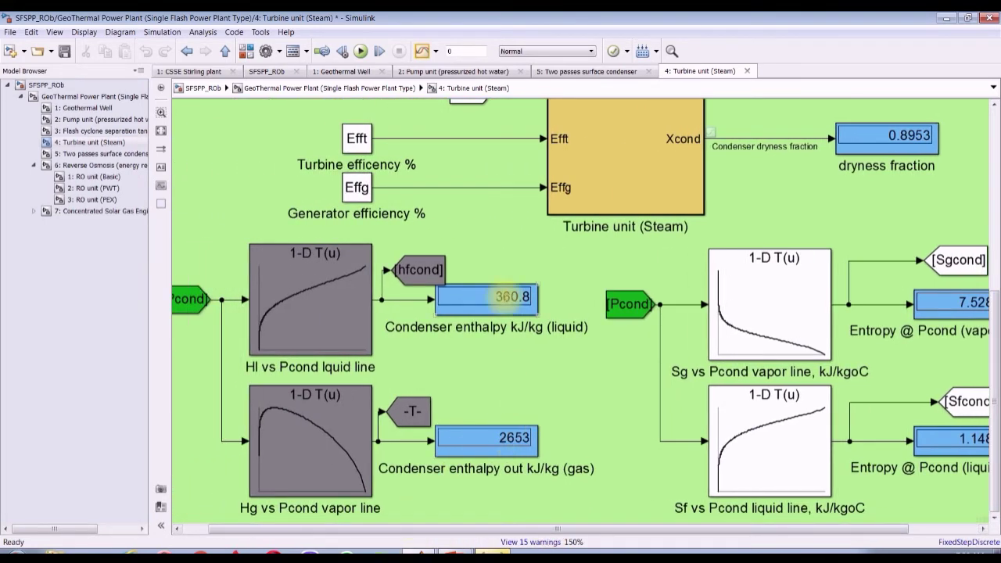
{"action": "left_click_drag", "start_coordinate": [695, 531], "coordinate": [774, 532]}
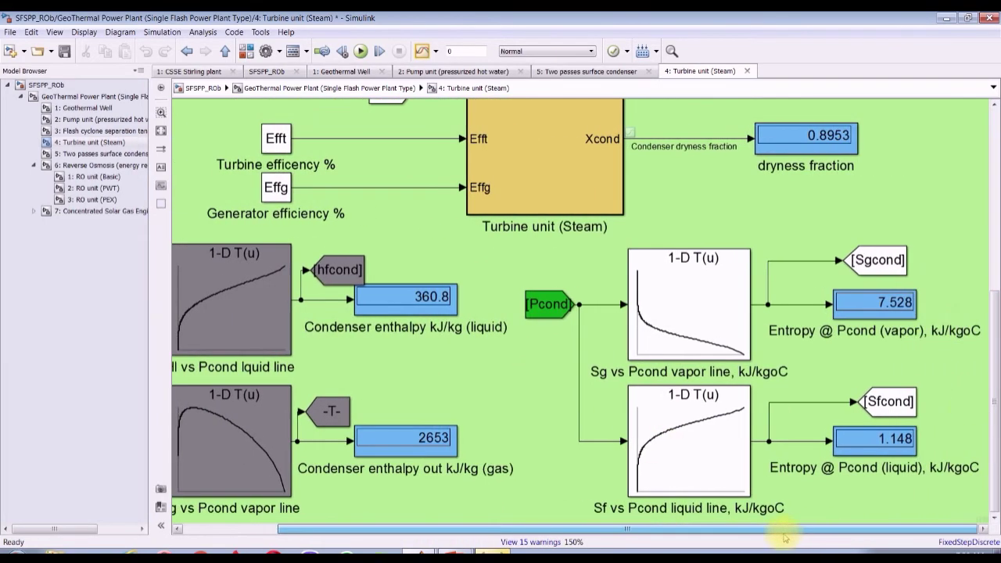
{"action": "left_click_drag", "start_coordinate": [995, 348], "coordinate": [996, 155]}
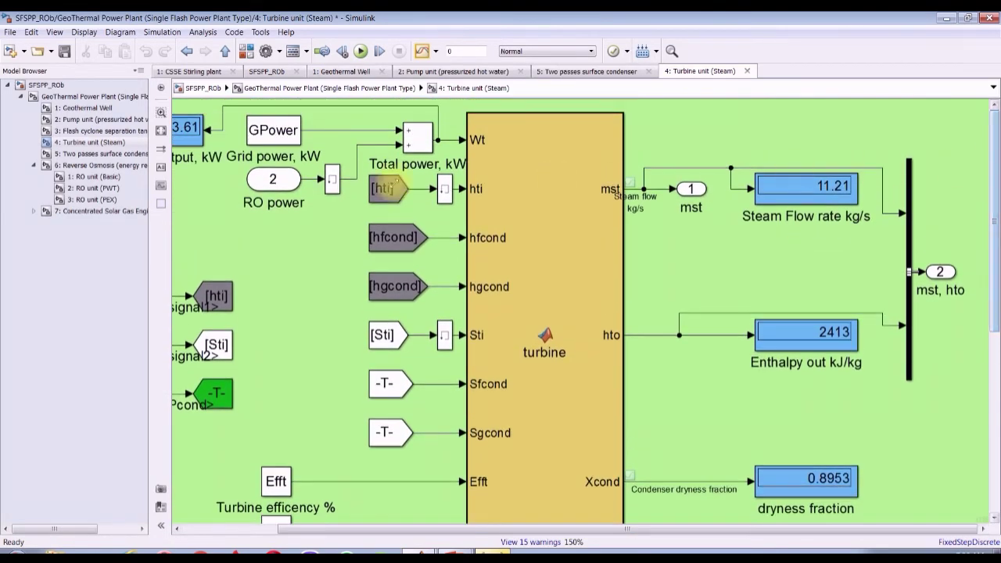
Step: Open the Two passes surface condenser subsystem and inspect the surface area and condenser tube length displays
{"action": "left_click", "coordinate": [82, 155]}
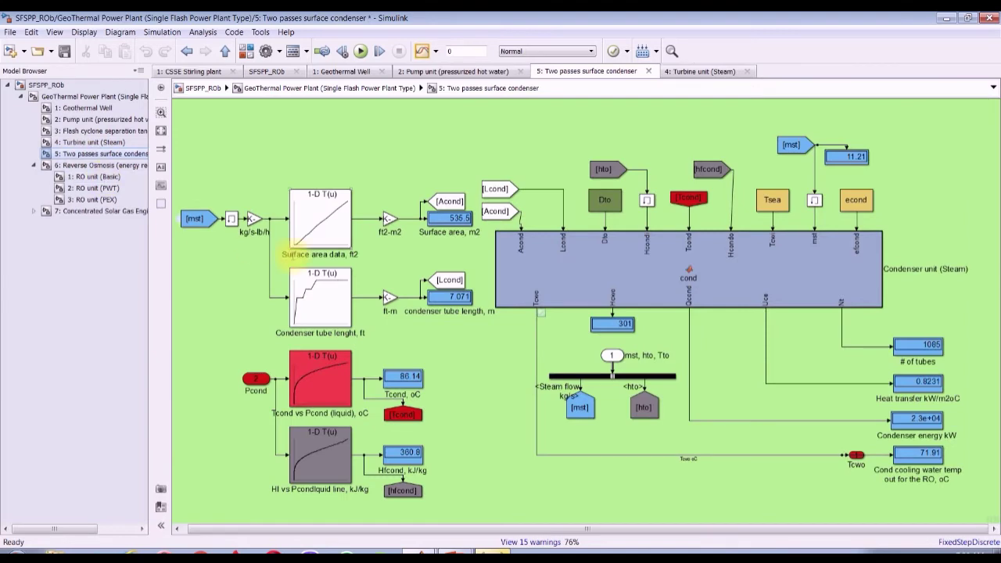
{"action": "scroll", "coordinate": [415, 262], "scroll_direction": "up", "scroll_amount": 3}
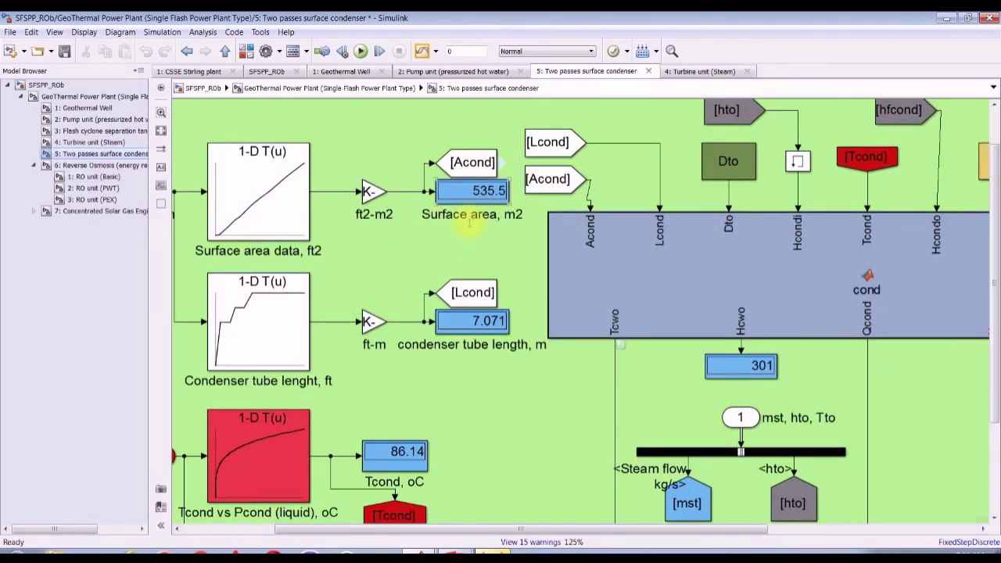
{"action": "scroll", "coordinate": [479, 204], "scroll_direction": "up", "scroll_amount": 1}
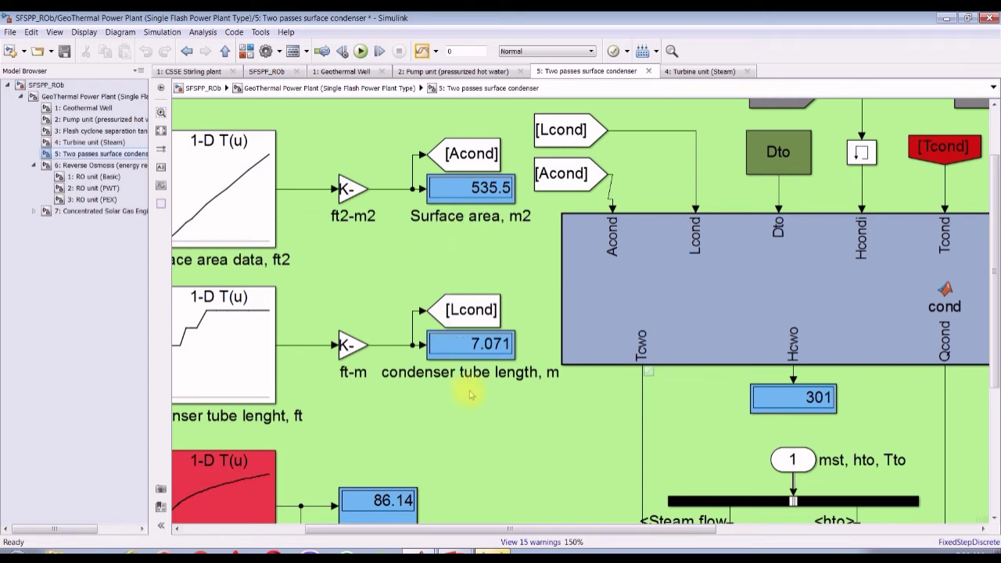
{"action": "scroll", "coordinate": [483, 373], "scroll_direction": "down", "scroll_amount": 2}
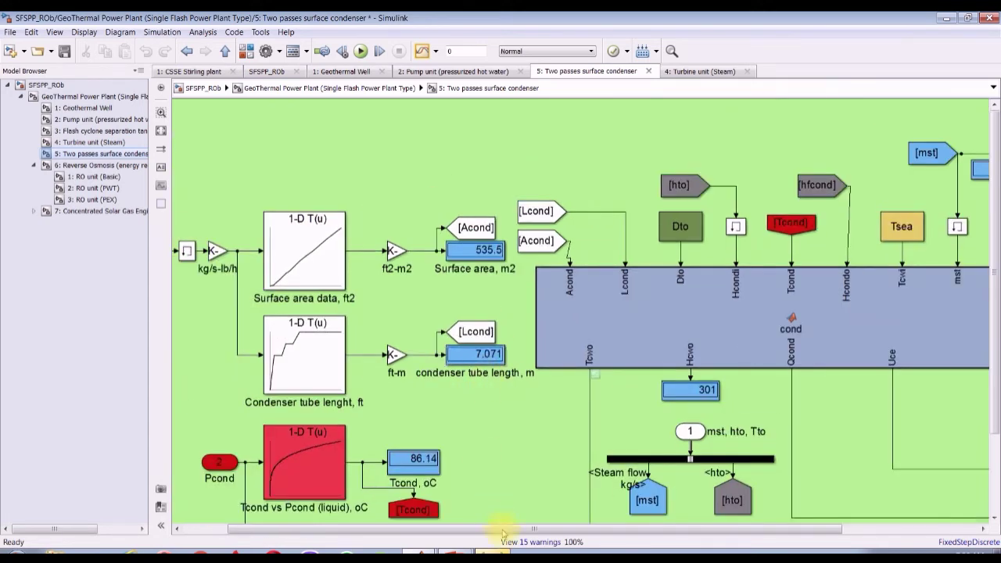
Step: Inspect the condenser temperature and condenser liquid enthalpy displays fed by the condenser pressure lookup tables
{"action": "left_click_drag", "start_coordinate": [993, 348], "coordinate": [991, 399]}
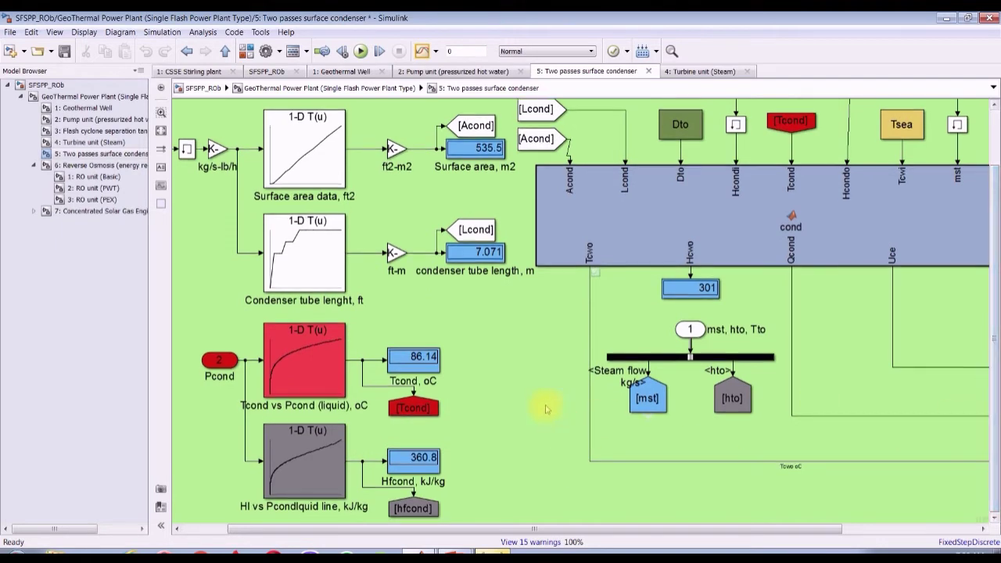
{"action": "scroll", "coordinate": [454, 402], "scroll_direction": "up", "scroll_amount": 4}
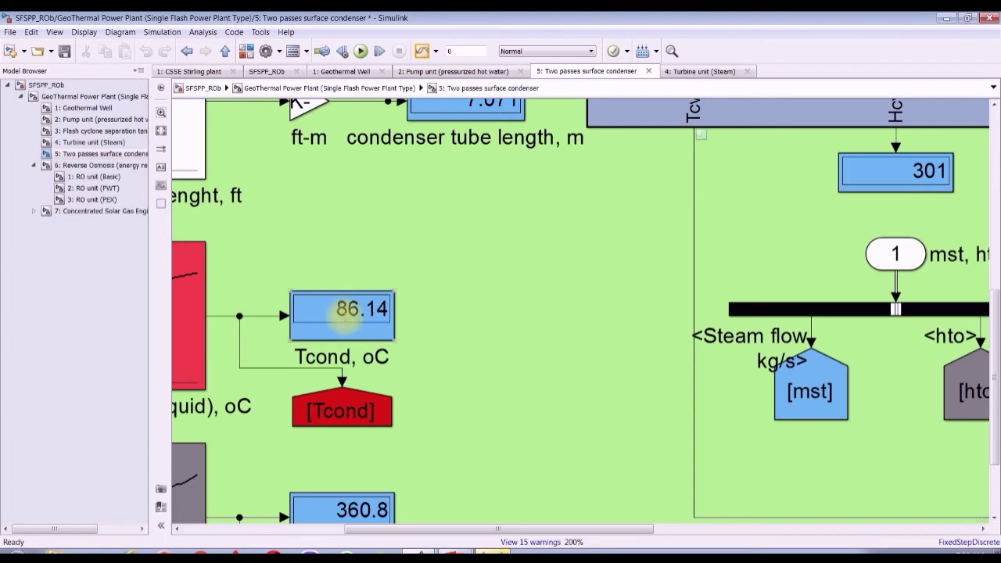
{"action": "scroll", "coordinate": [995, 375], "scroll_direction": "down", "scroll_amount": 3}
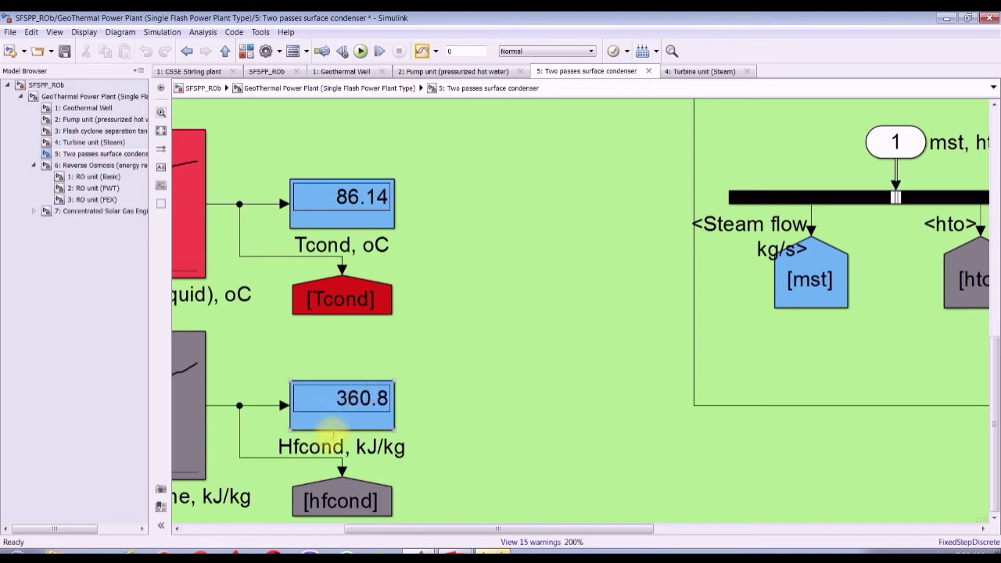
{"action": "left_click_drag", "start_coordinate": [471, 531], "coordinate": [390, 530]}
Step: Examine the condenser unit's outputs for number of tubes, heat transfer, condenser energy and cooling water outlet temperature for the RO
{"action": "left_click_drag", "start_coordinate": [498, 533], "coordinate": [715, 531]}
{"action": "scroll", "coordinate": [744, 357], "scroll_direction": "down", "scroll_amount": 3}
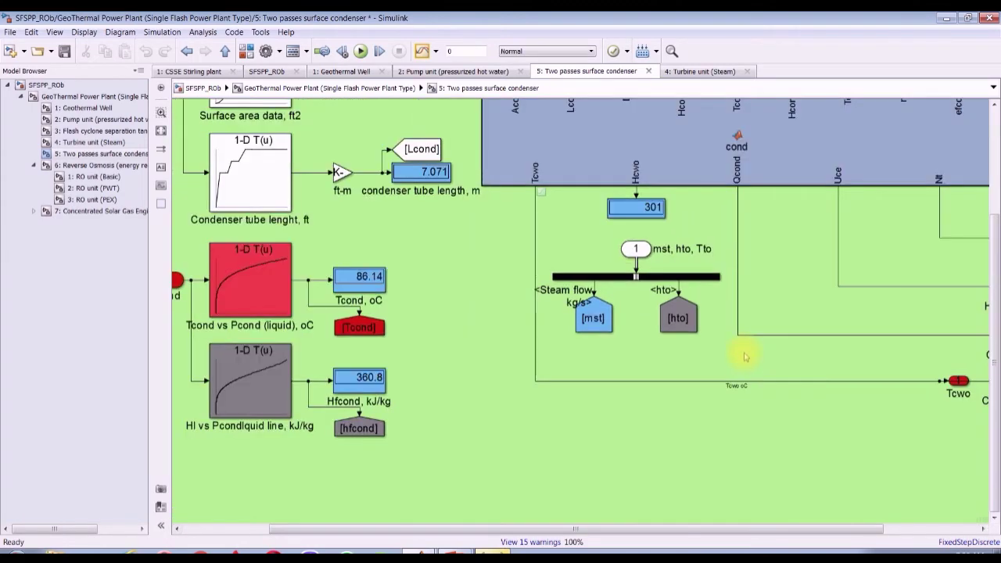
{"action": "scroll", "coordinate": [744, 357], "scroll_direction": "down", "scroll_amount": 1}
{"action": "scroll", "coordinate": [697, 181], "scroll_direction": "up", "scroll_amount": 2}
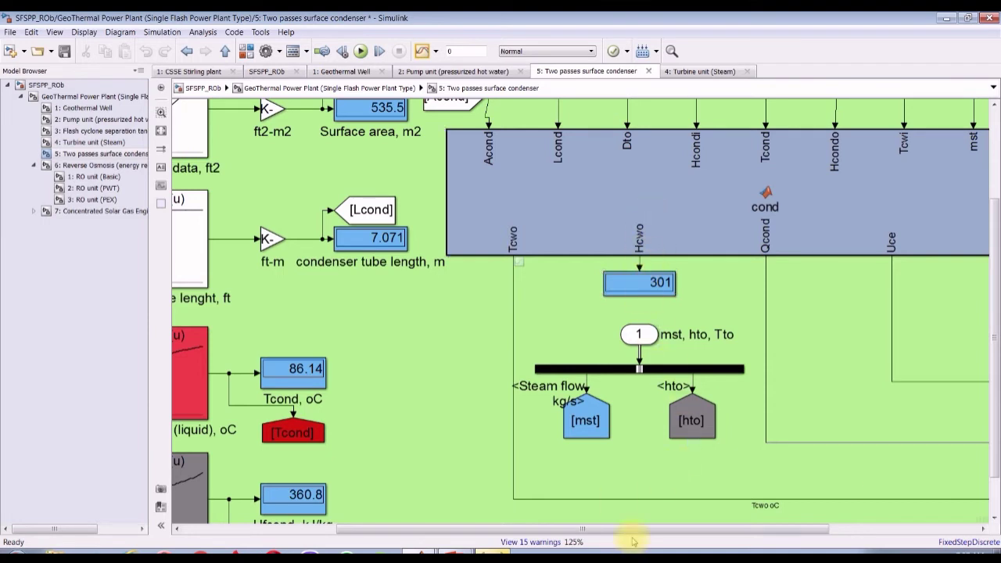
{"action": "left_click_drag", "start_coordinate": [626, 530], "coordinate": [782, 529]}
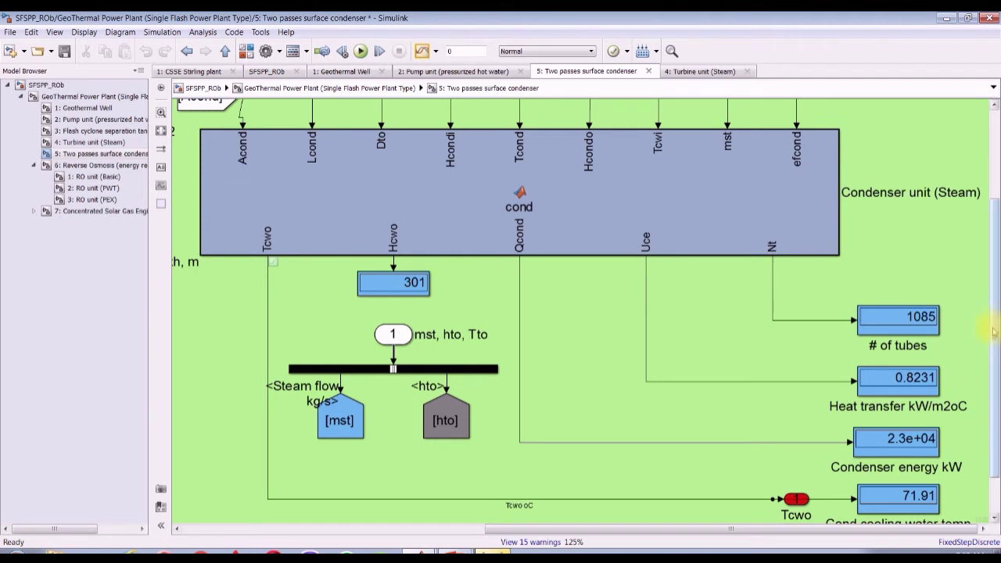
{"action": "scroll", "coordinate": [993, 332], "scroll_direction": "down", "scroll_amount": 2}
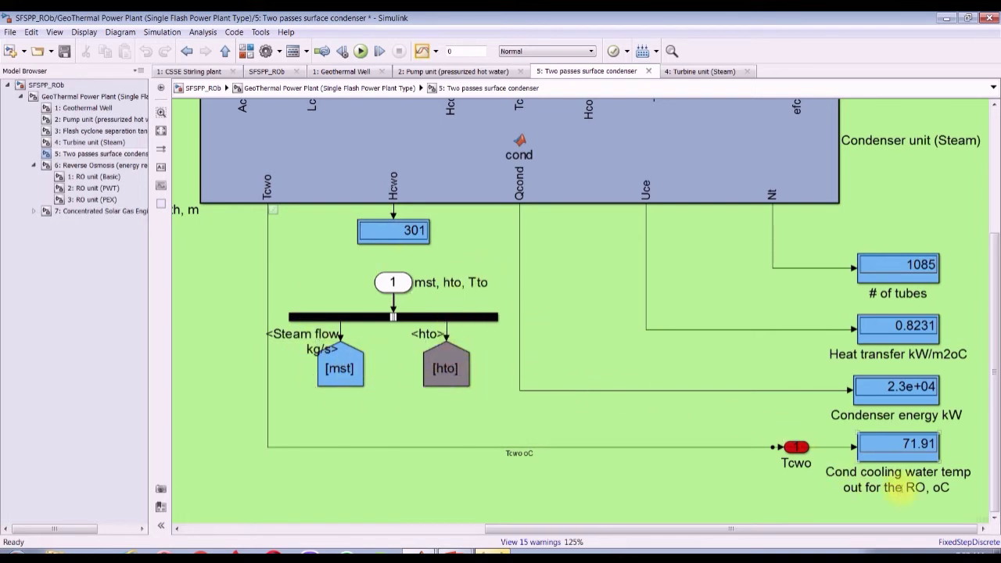
Step: Inspect the condenser's cooling water outlet temperature, condenser energy and heat transfer displays up close, and return to the condenser unit's inputs
{"action": "scroll", "coordinate": [916, 487], "scroll_direction": "up", "scroll_amount": 1}
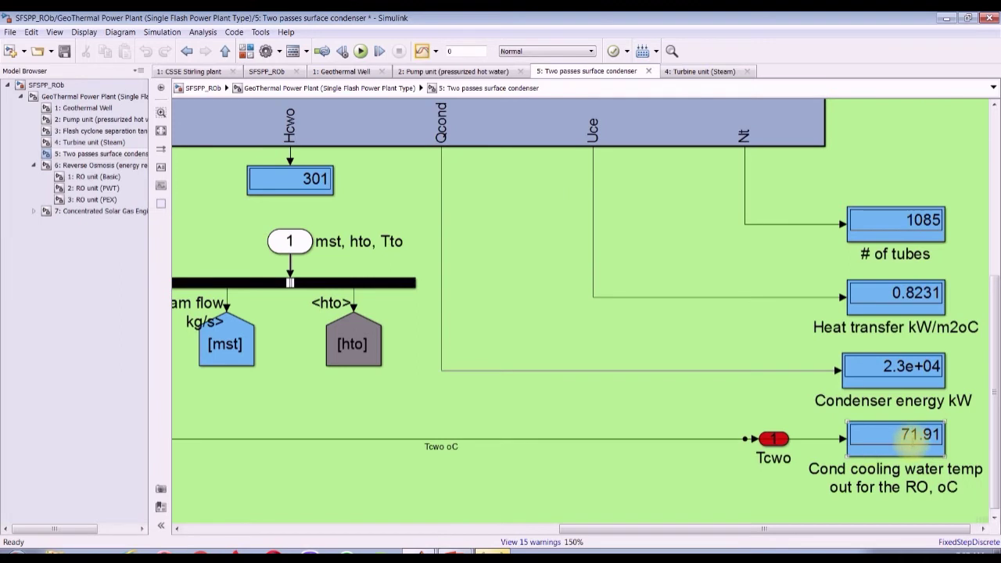
{"action": "scroll", "coordinate": [934, 438], "scroll_direction": "up", "scroll_amount": 2}
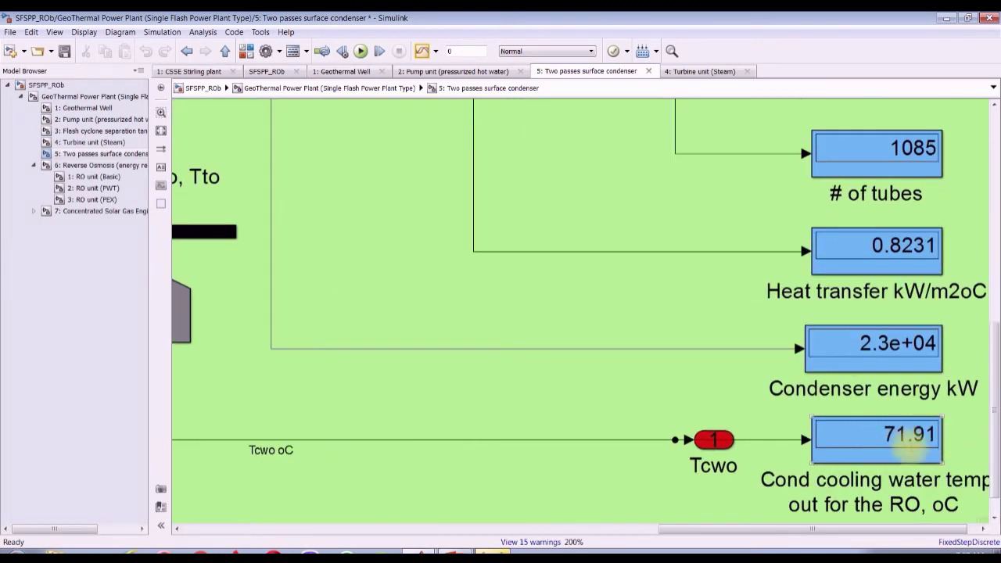
{"action": "scroll", "coordinate": [874, 450], "scroll_direction": "down", "scroll_amount": 1}
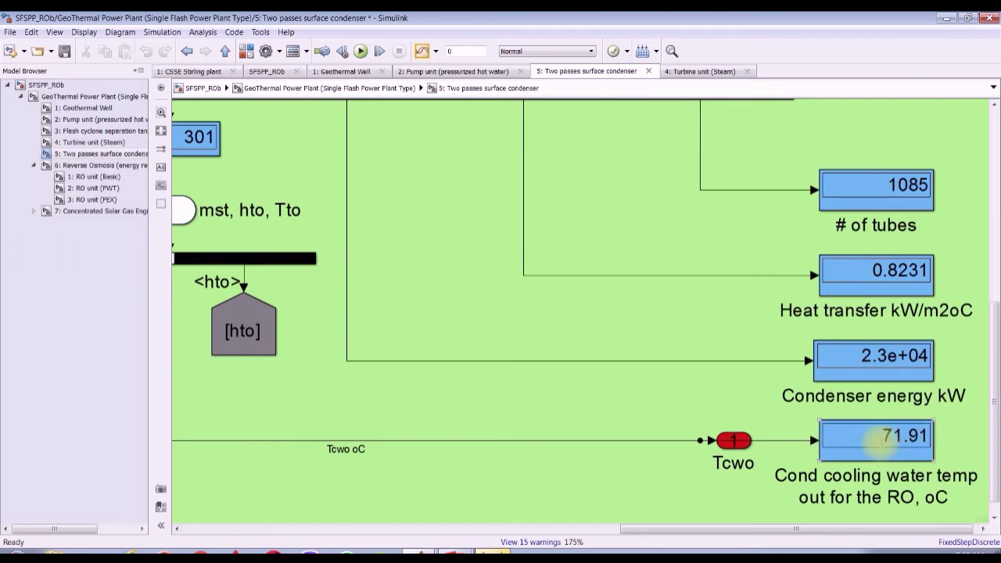
{"action": "scroll", "coordinate": [875, 442], "scroll_direction": "down", "scroll_amount": 1}
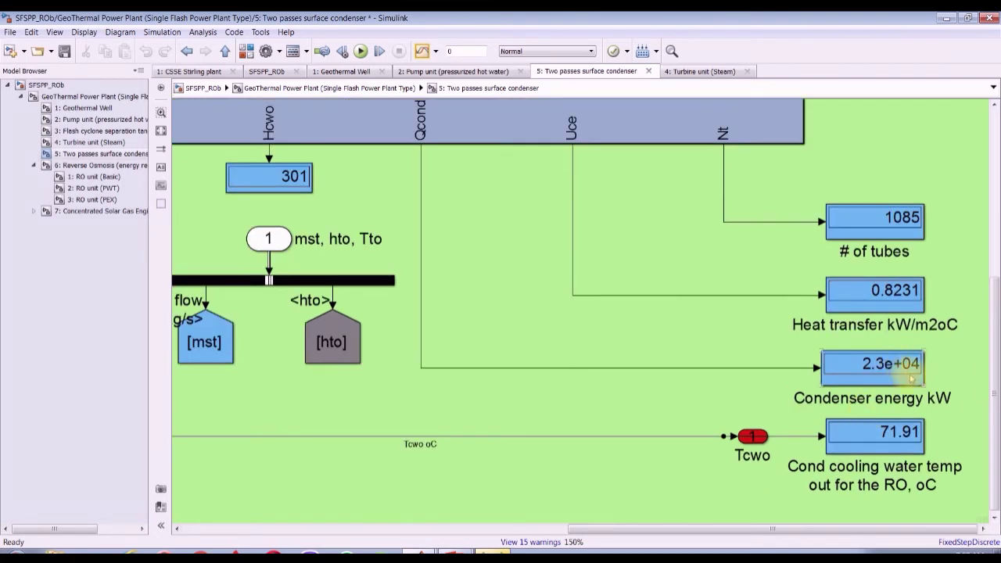
{"action": "scroll", "coordinate": [886, 379], "scroll_direction": "up", "scroll_amount": 2}
{"action": "scroll", "coordinate": [875, 364], "scroll_direction": "down", "scroll_amount": 1}
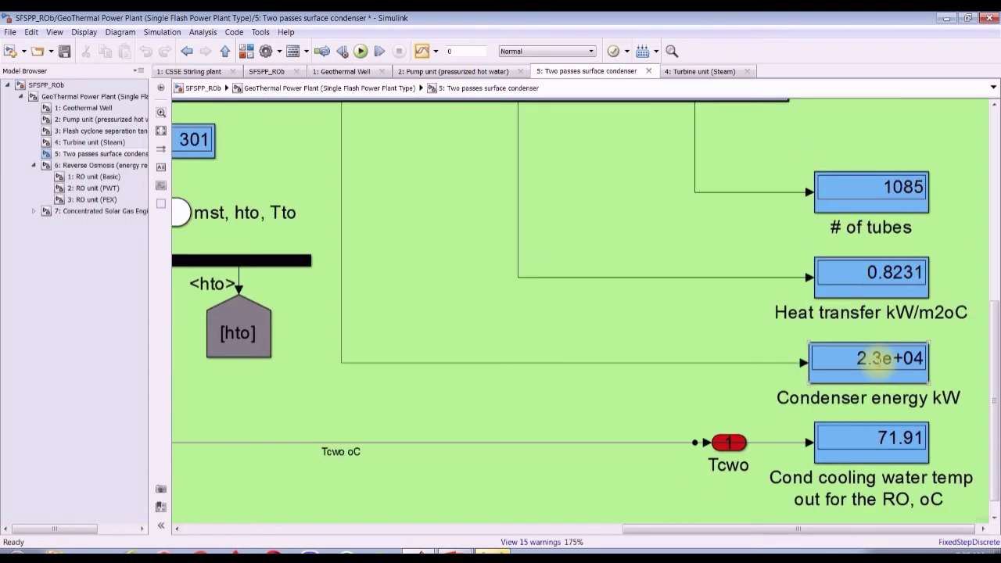
{"action": "scroll", "coordinate": [851, 283], "scroll_direction": "down", "scroll_amount": 1}
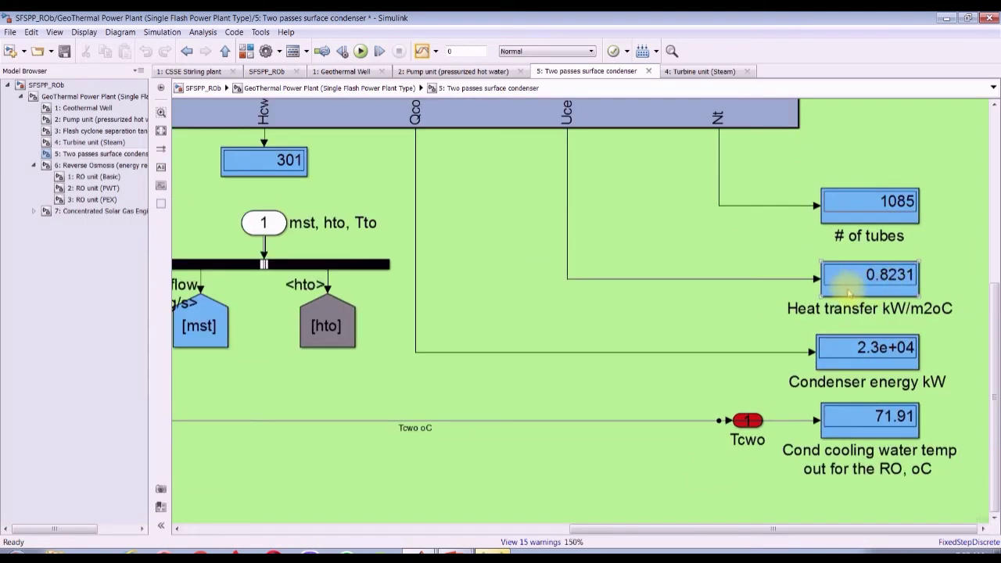
{"action": "scroll", "coordinate": [860, 202], "scroll_direction": "down", "scroll_amount": 2}
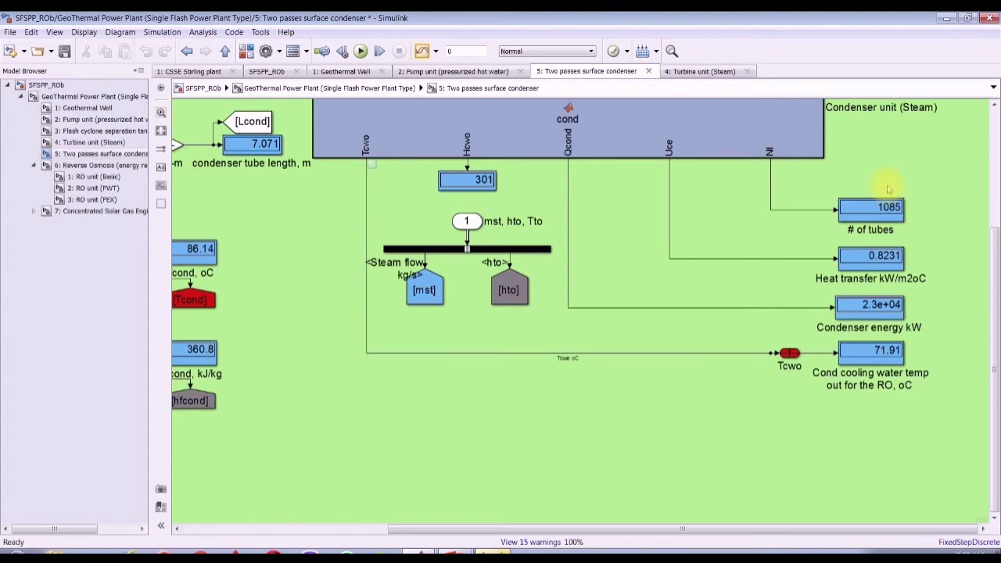
{"action": "left_click_drag", "start_coordinate": [994, 309], "coordinate": [994, 258]}
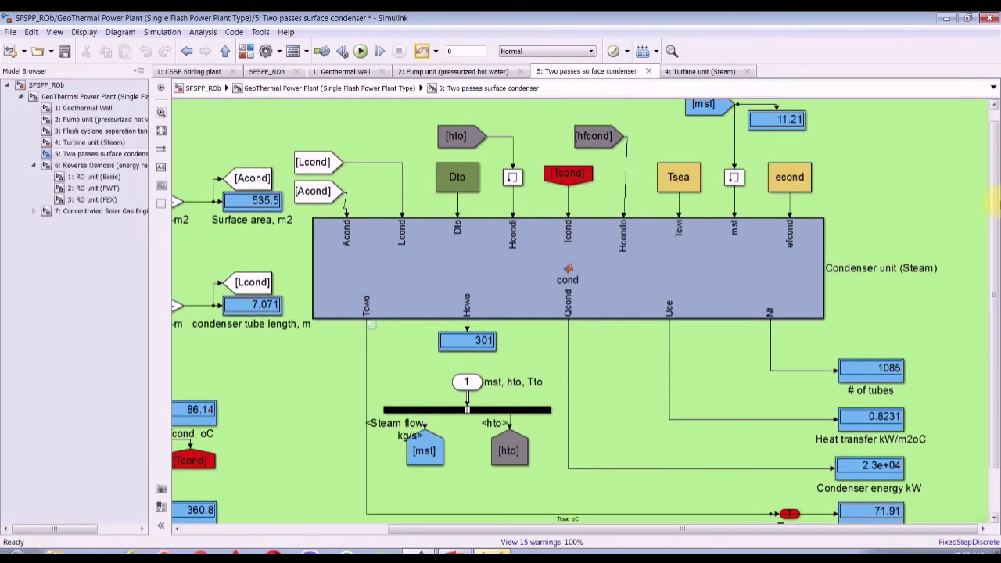
Step: View the plant overview and the Reverse Osmosis subsystem, and return to the complete Two passes surface condenser diagram
{"action": "left_click", "coordinate": [100, 165]}
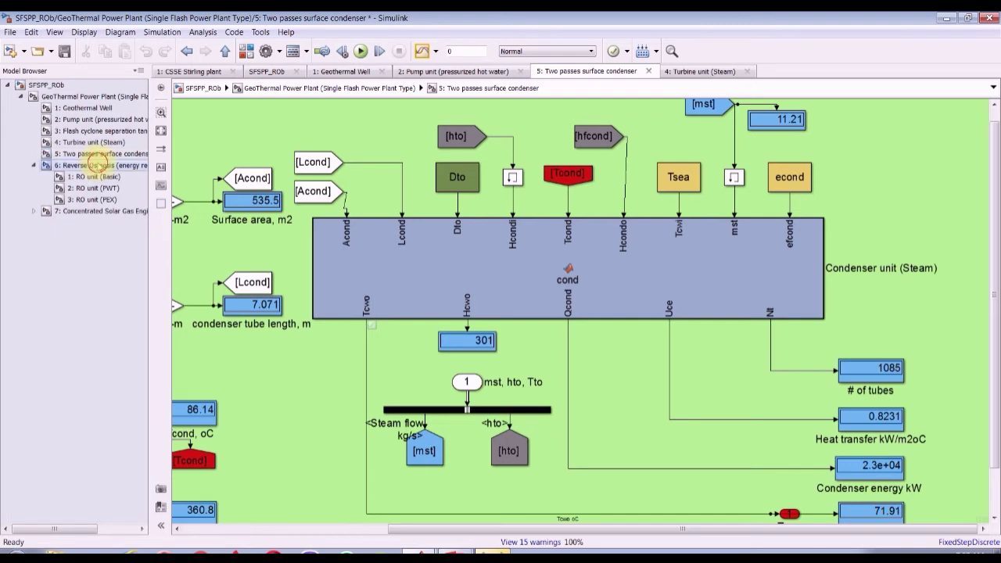
{"action": "left_click", "coordinate": [80, 97]}
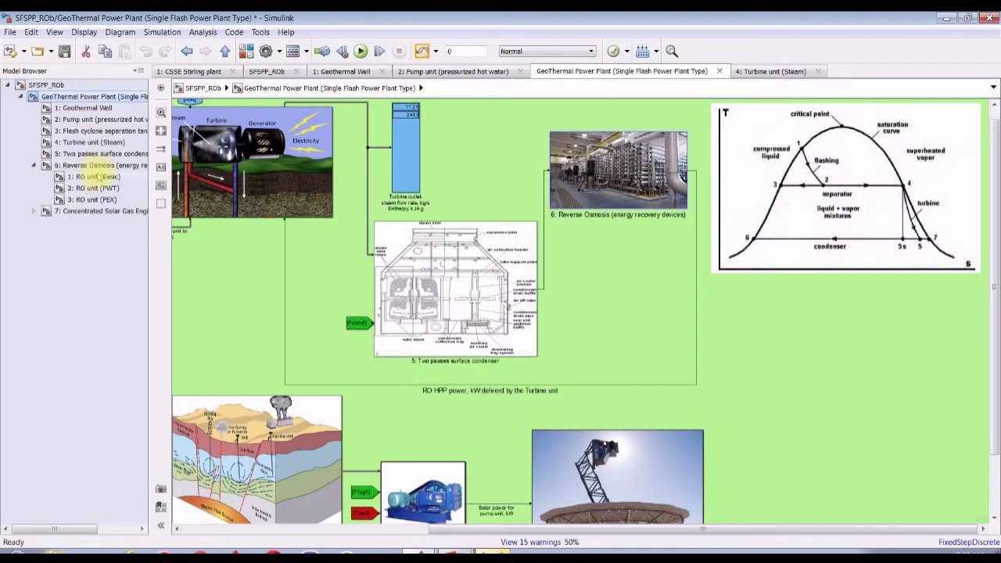
{"action": "left_click", "coordinate": [94, 165]}
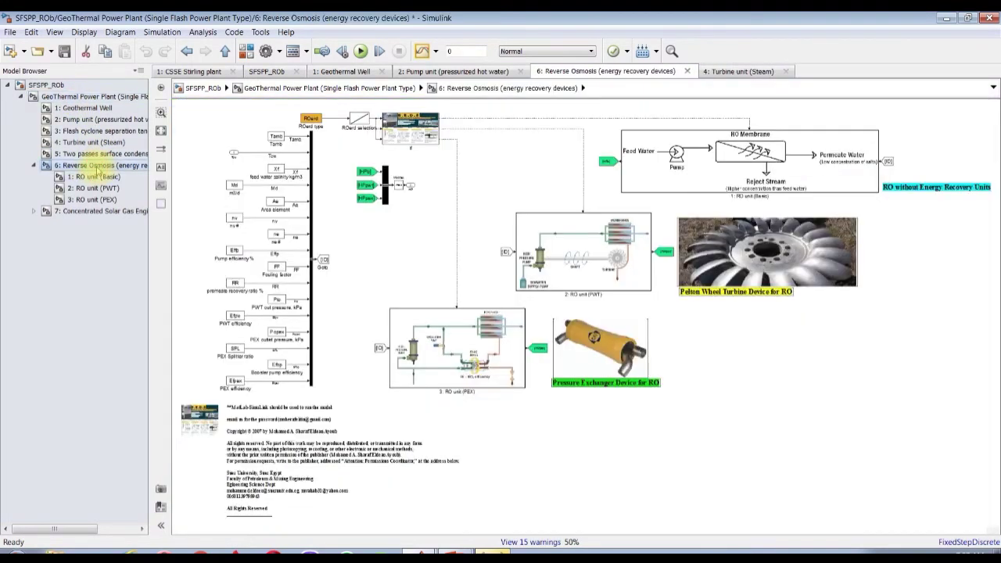
{"action": "left_click", "coordinate": [92, 154]}
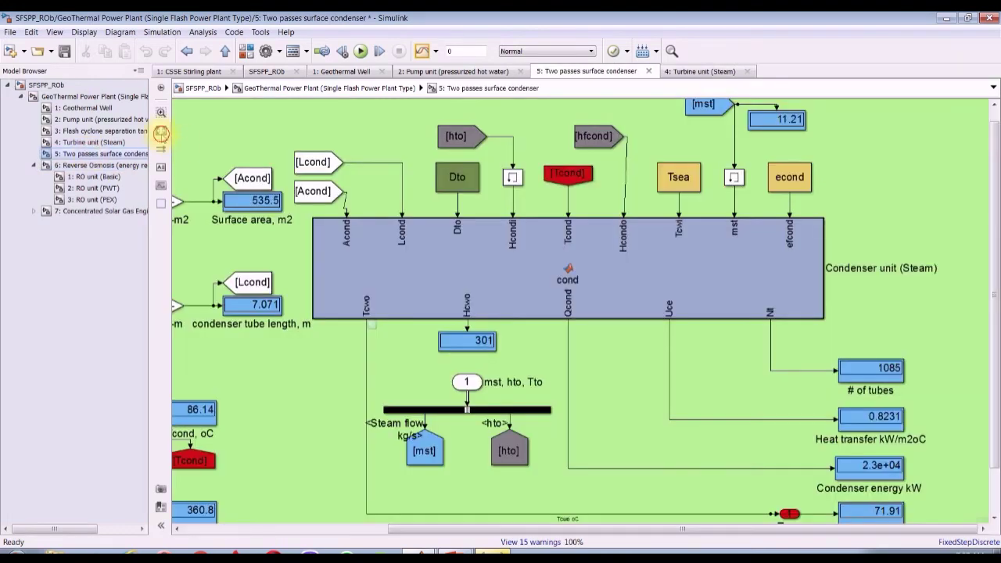
{"action": "left_click", "coordinate": [161, 133]}
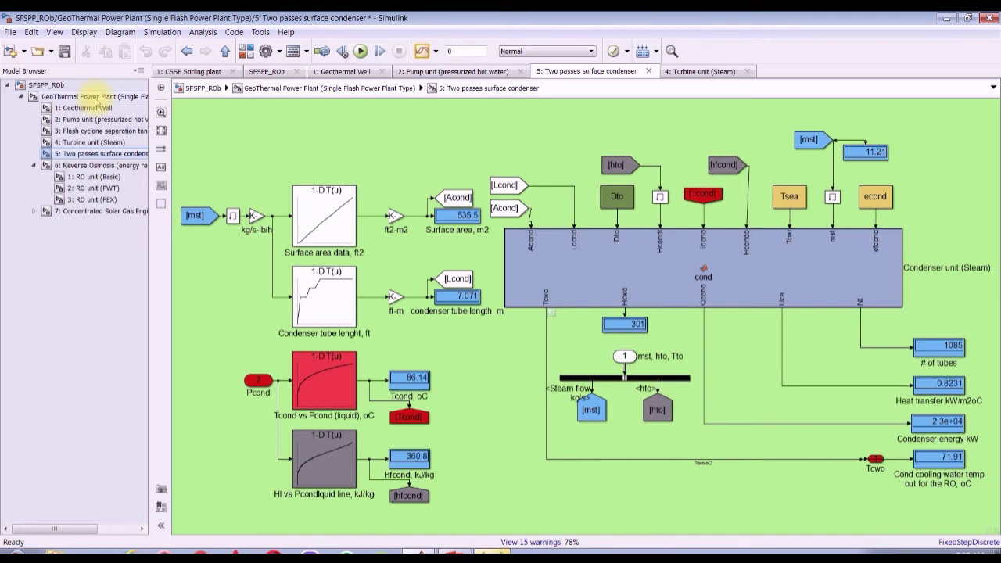
Step: Return to the geothermal plant level and set the simulation stop time to inf
{"action": "left_click", "coordinate": [95, 97]}
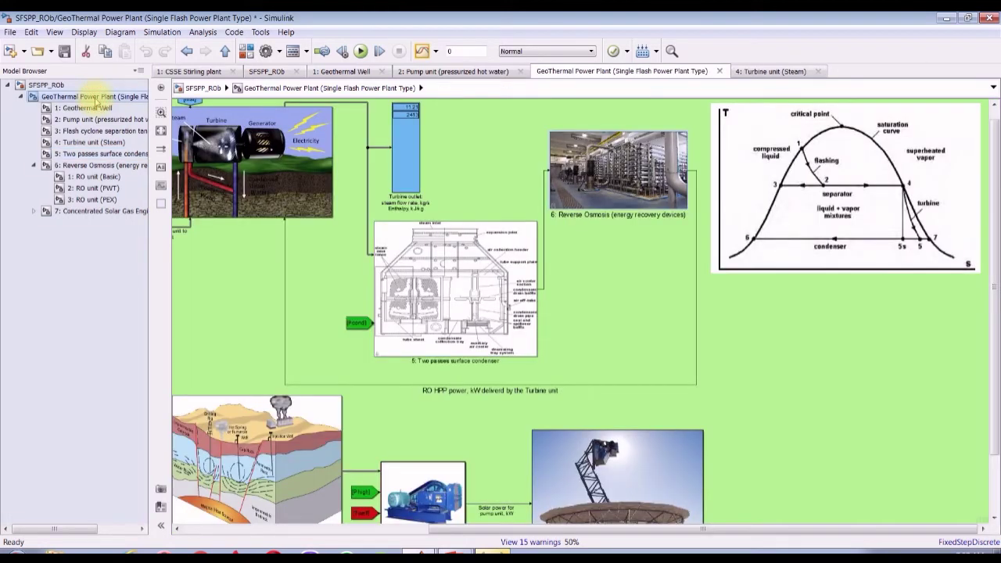
{"action": "double_click", "coordinate": [463, 50]}
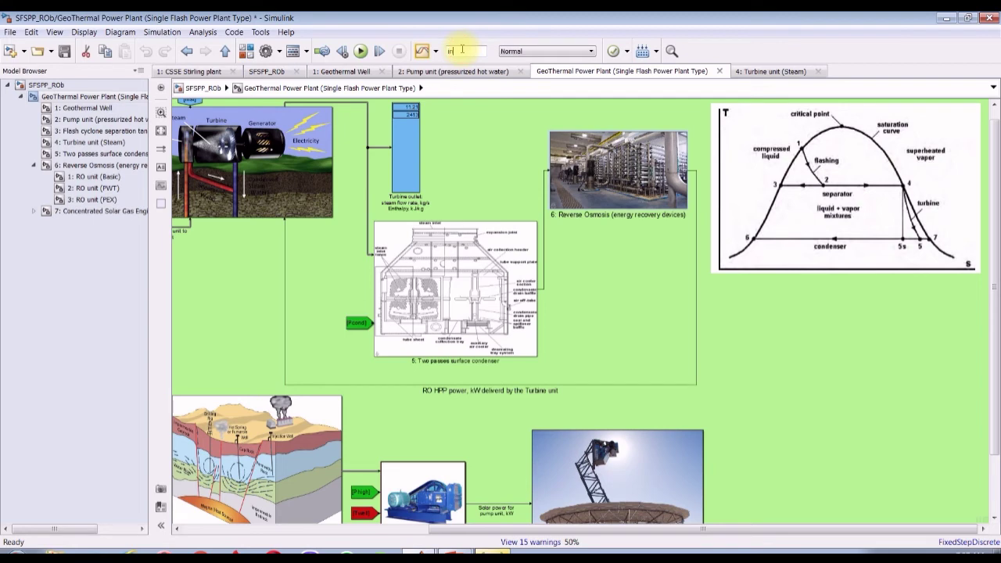
{"action": "left_click", "coordinate": [482, 132]}
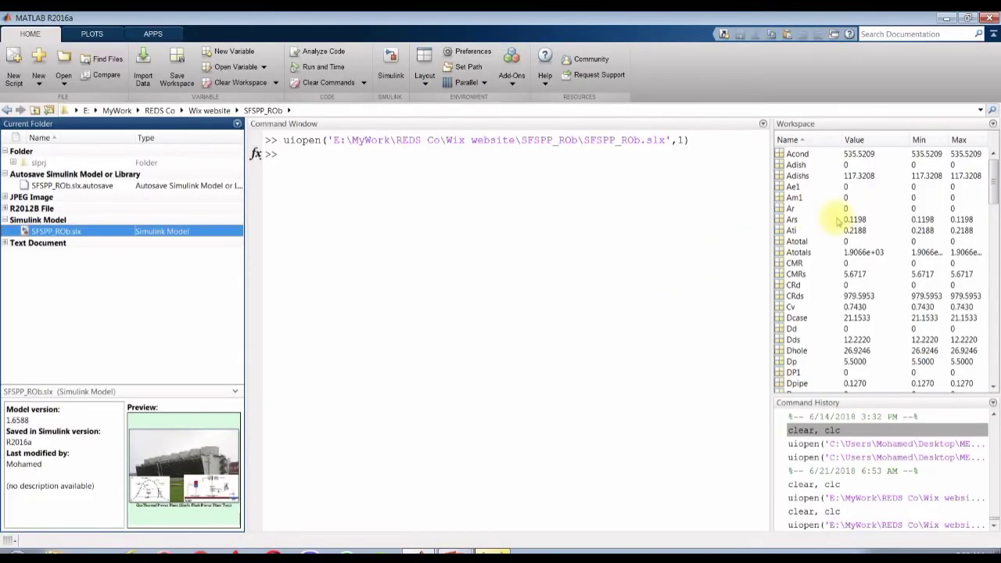
Step: Switch to the MATLAB main window and look through the simulation variables in the workspace, starting with Acond
{"action": "mouse_move", "coordinate": [993, 184]}
{"action": "left_mouse_down"}
{"action": "mouse_move", "coordinate": [997, 356]}
{"action": "mouse_move", "coordinate": [986, 188]}
{"action": "left_mouse_up"}
{"action": "left_click", "coordinate": [797, 153]}
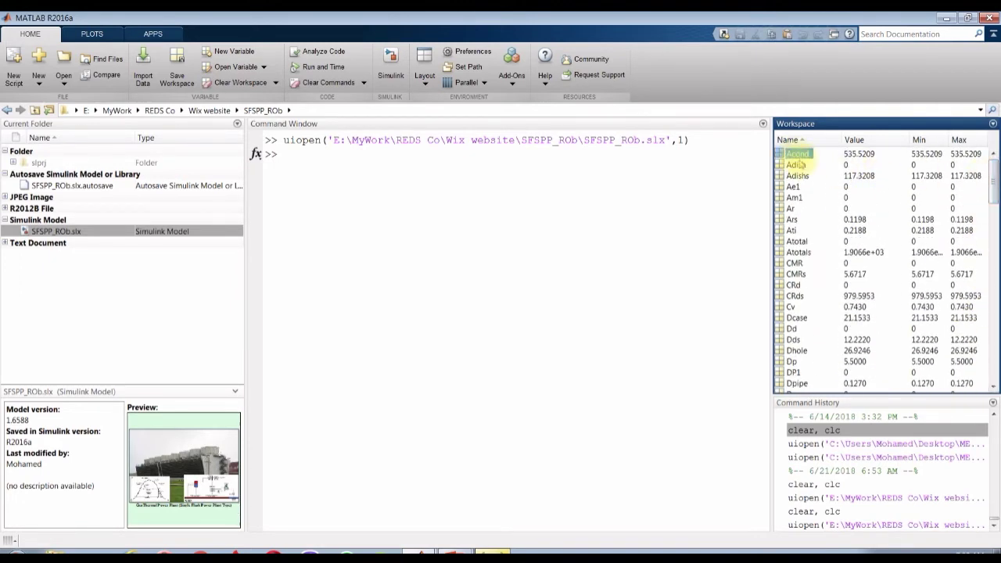
{"action": "left_click_drag", "start_coordinate": [994, 174], "coordinate": [994, 246]}
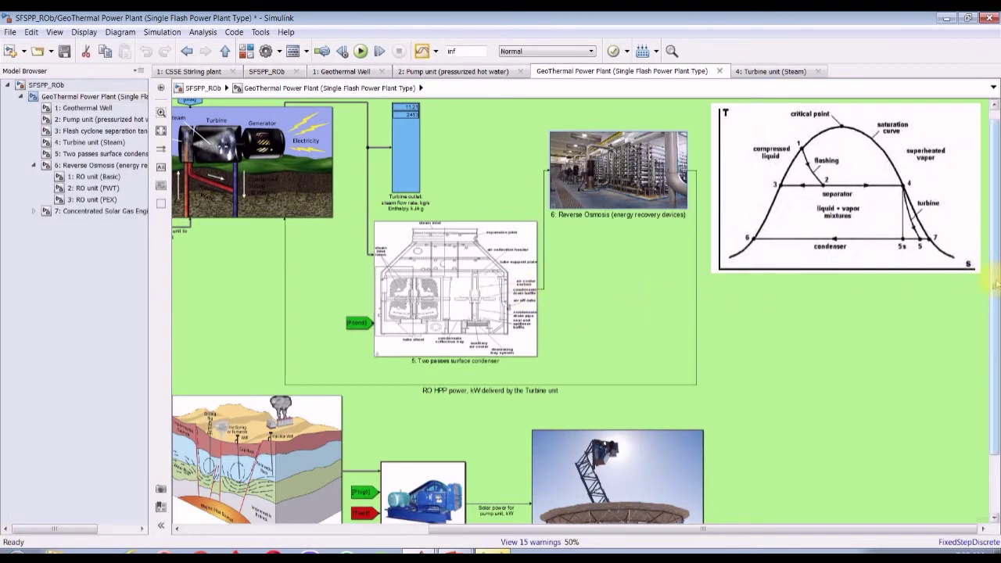
Step: Widen the model tree, fit the whole plant in view and open the Flash cyclone separation tank's block parameters
{"action": "left_click", "coordinate": [463, 50]}
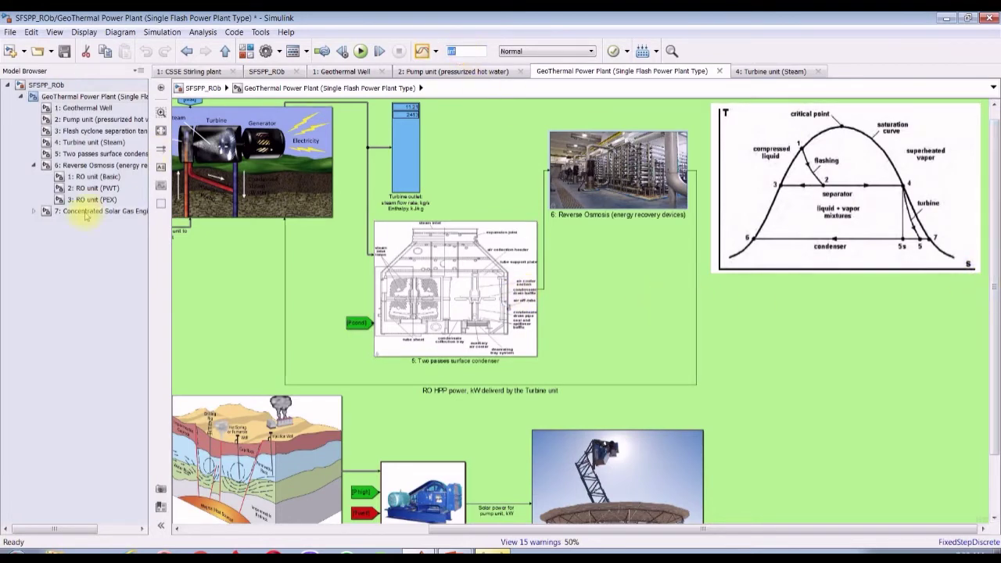
{"action": "left_click_drag", "start_coordinate": [148, 261], "coordinate": [203, 258]}
{"action": "left_click", "coordinate": [215, 131]}
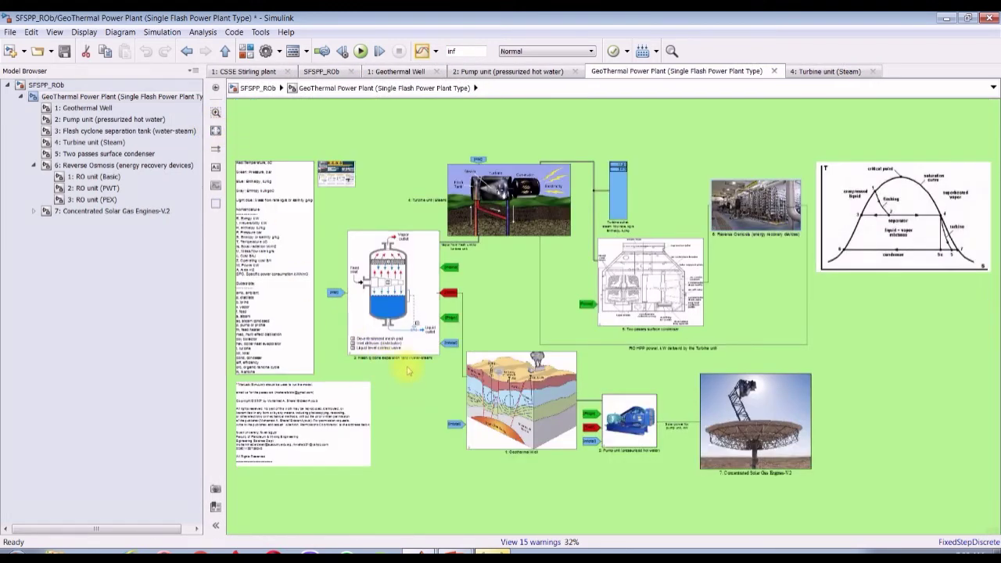
{"action": "double_click", "coordinate": [391, 313]}
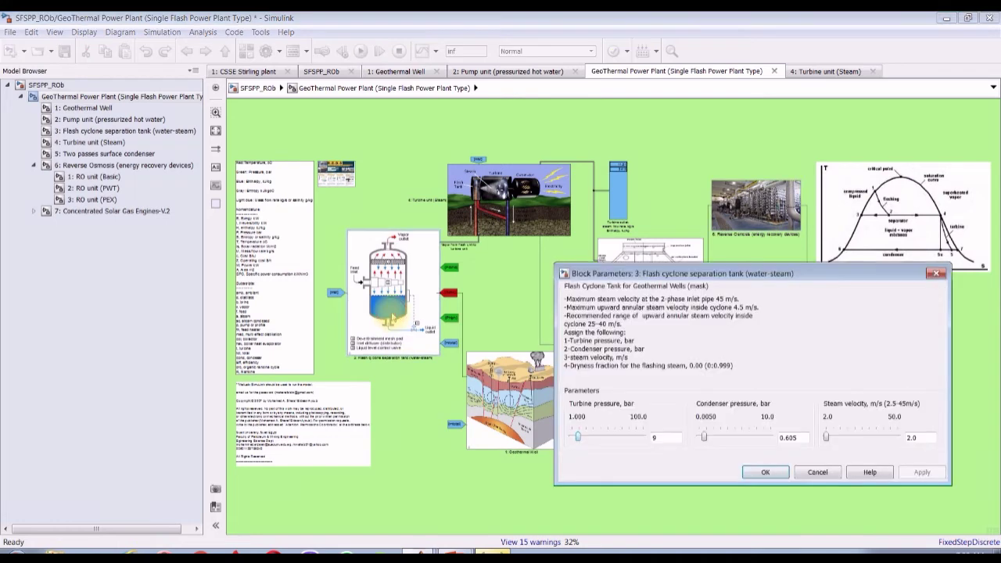
{"action": "left_click_drag", "start_coordinate": [654, 270], "coordinate": [373, 245]}
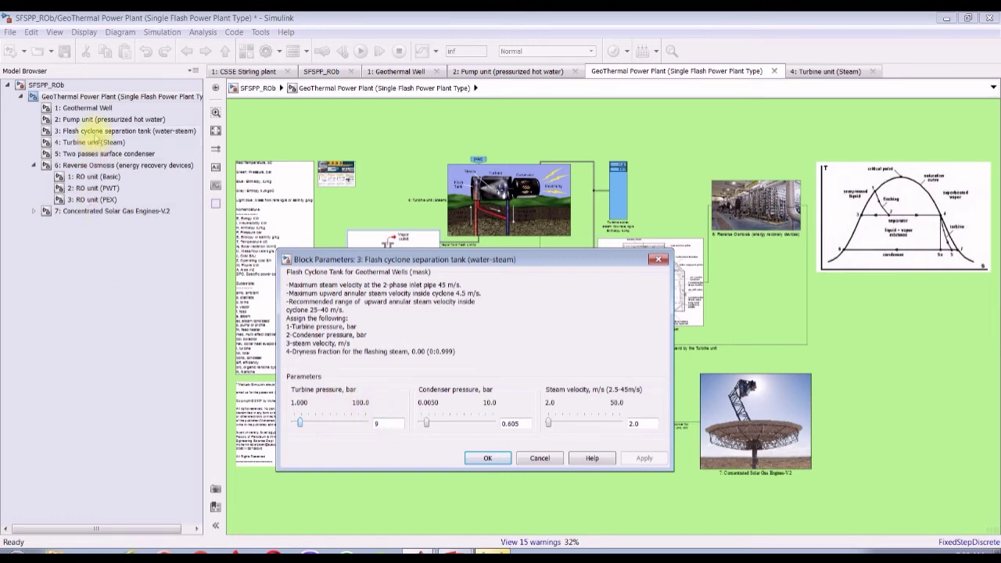
Step: Open the Flash cyclone separation tank subsystem and enlarge its output displays for tank dimensions, mass flow and dryness fraction
{"action": "left_click", "coordinate": [88, 131]}
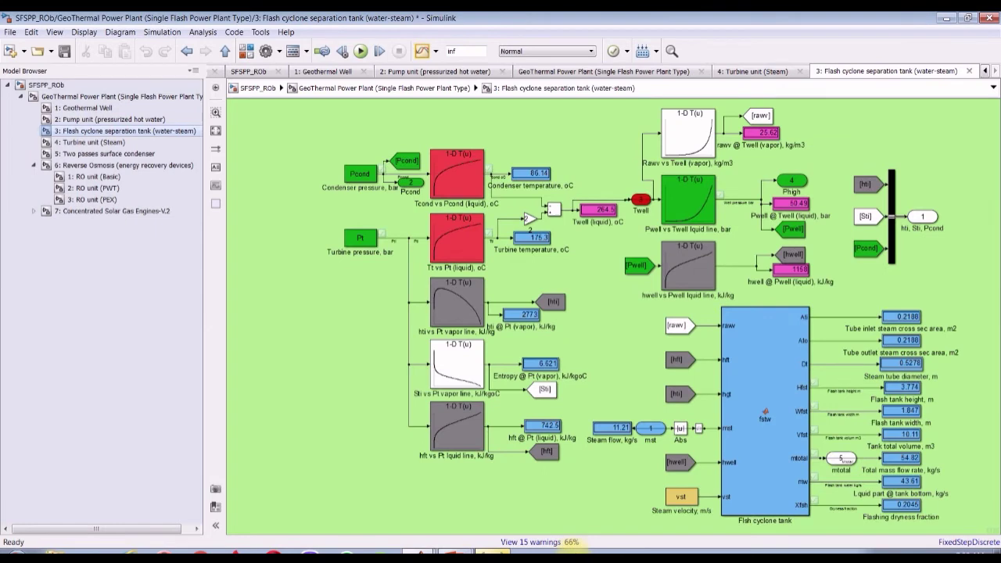
{"action": "mouse_move", "coordinate": [424, 552]}
{"action": "left_click", "coordinate": [442, 535]}
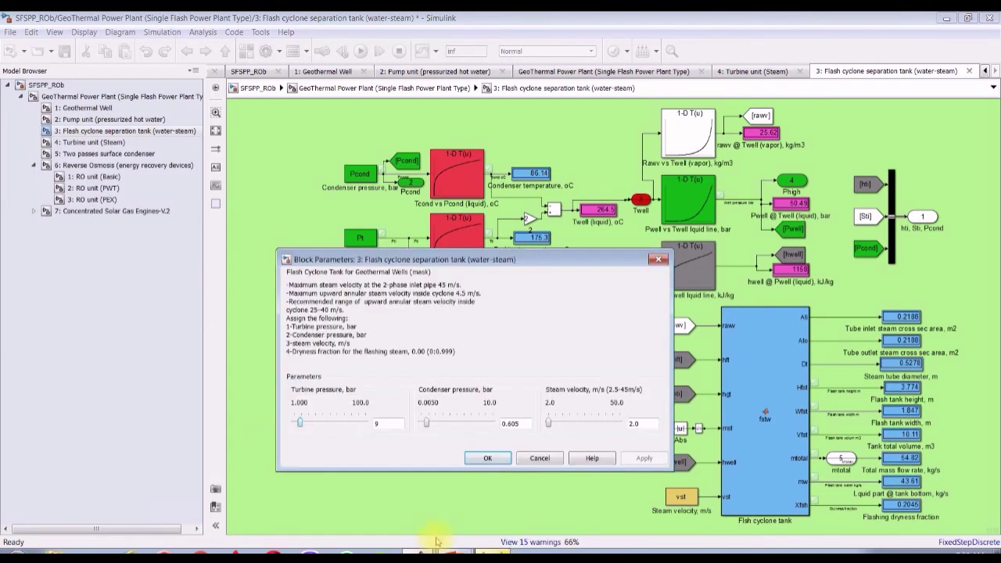
{"action": "left_click", "coordinate": [969, 480]}
{"action": "scroll", "coordinate": [968, 479], "scroll_direction": "up", "scroll_amount": 5}
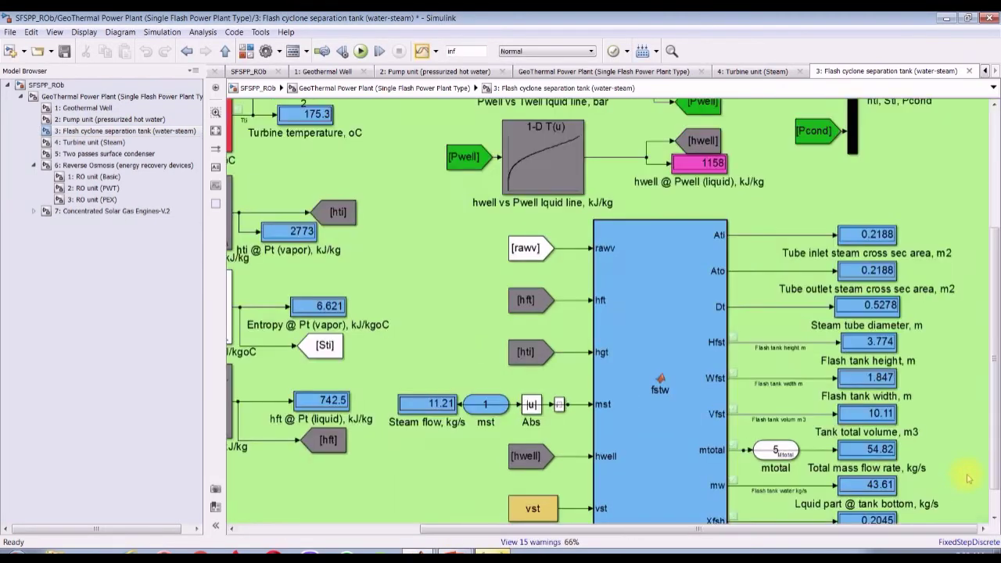
{"action": "scroll", "coordinate": [968, 479], "scroll_direction": "up", "scroll_amount": 3}
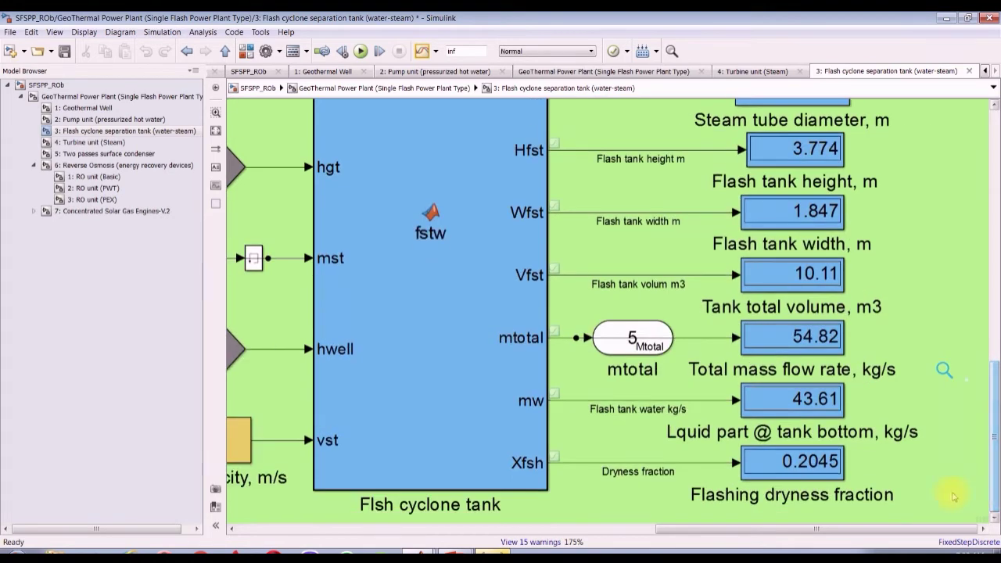
{"action": "scroll", "coordinate": [899, 478], "scroll_direction": "up", "scroll_amount": 1}
Step: Place the flash tank's parameter dialog clear of the output displays and start the simulation
{"action": "mouse_move", "coordinate": [426, 551]}
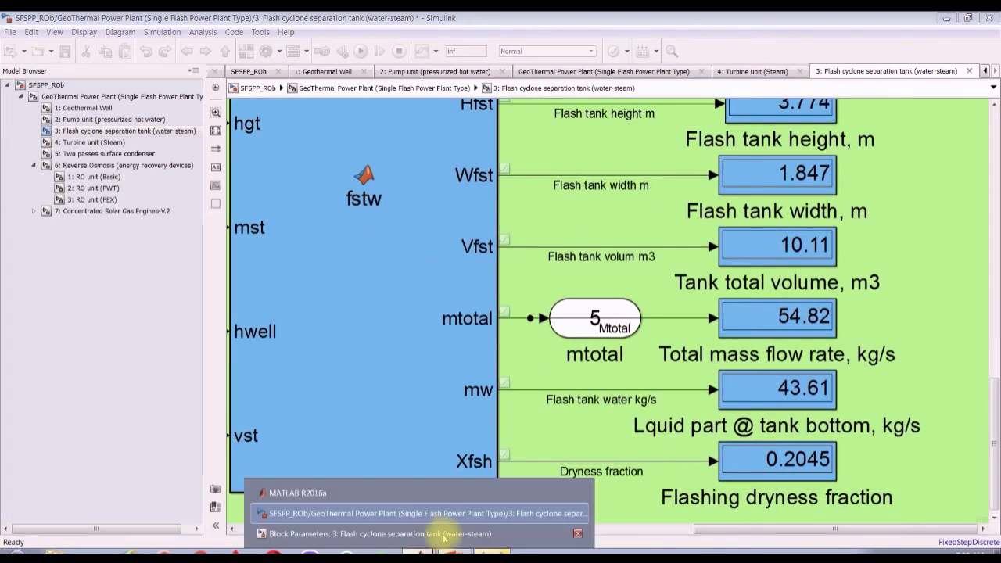
{"action": "left_click", "coordinate": [436, 535]}
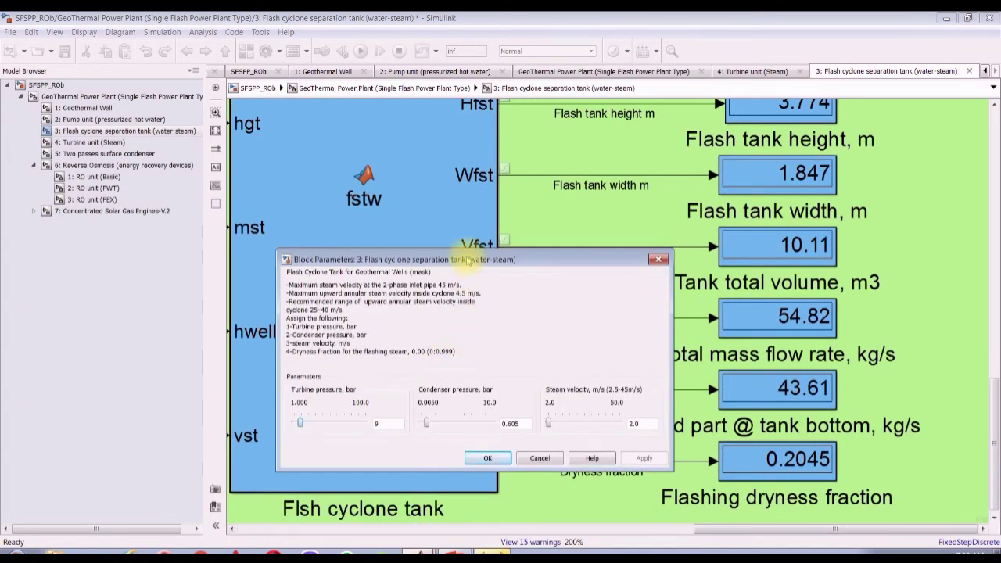
{"action": "left_click_drag", "start_coordinate": [473, 260], "coordinate": [282, 256]}
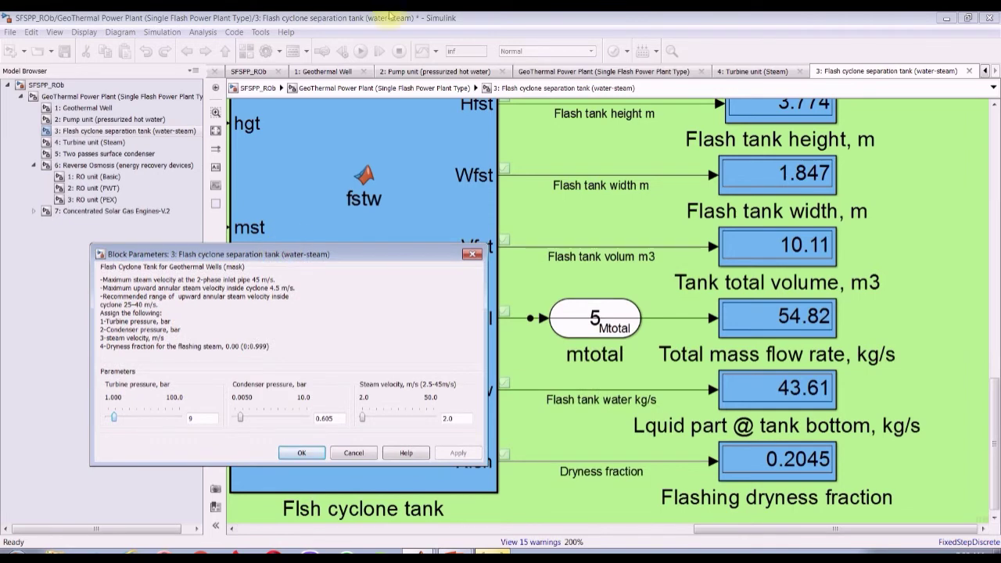
{"action": "key", "text": "Escape"}
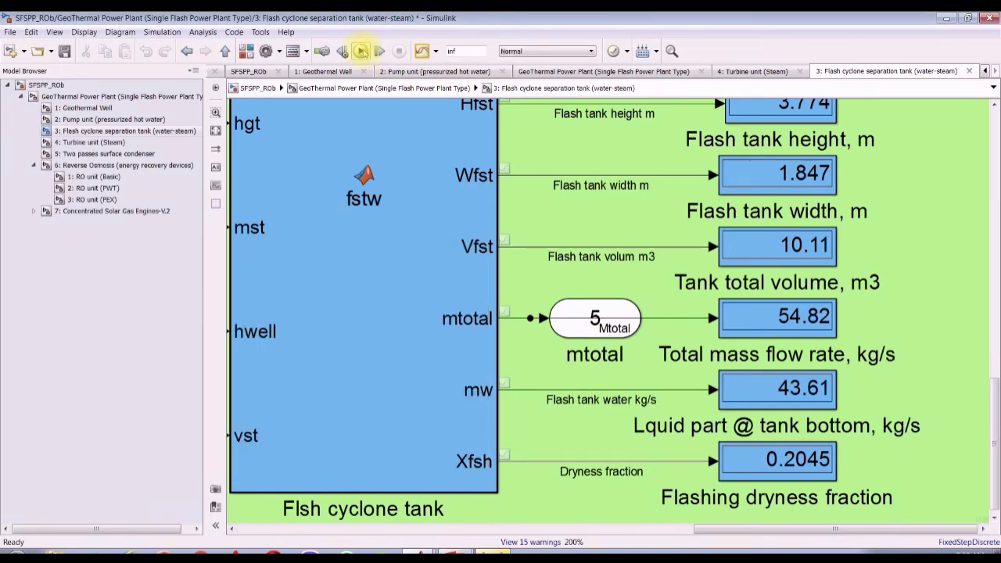
{"action": "left_click", "coordinate": [361, 51]}
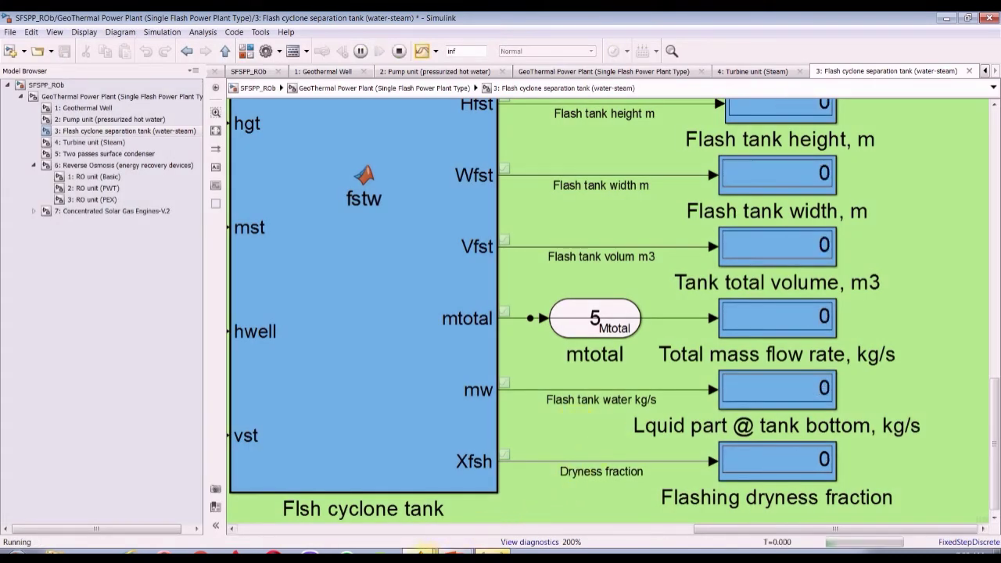
Step: Raise the flash tank's turbine pressure to 17.830 bar while the simulation is running, keeping the output displays in view
{"action": "mouse_move", "coordinate": [420, 552]}
{"action": "left_click", "coordinate": [381, 533]}
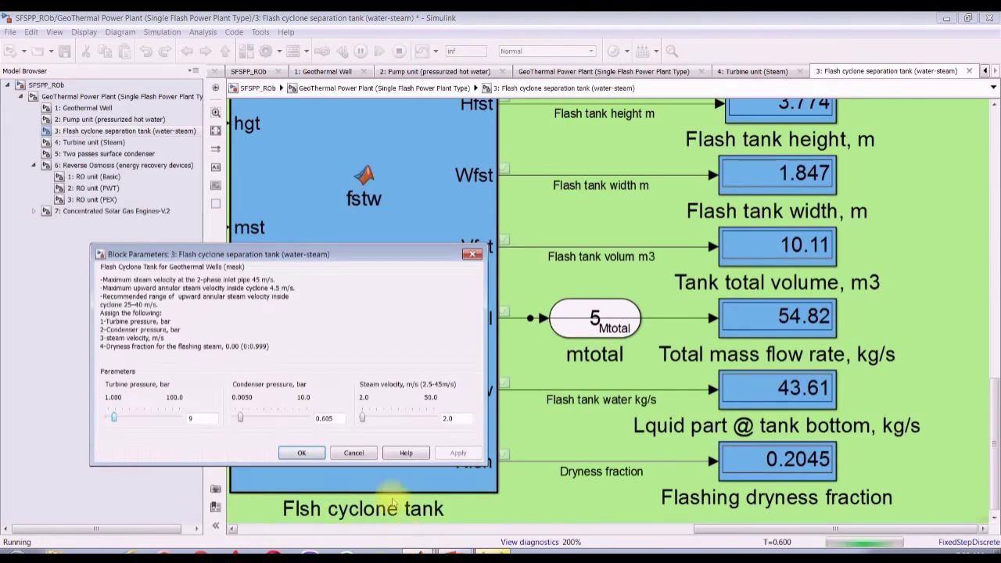
{"action": "left_click_drag", "start_coordinate": [315, 266], "coordinate": [316, 238]}
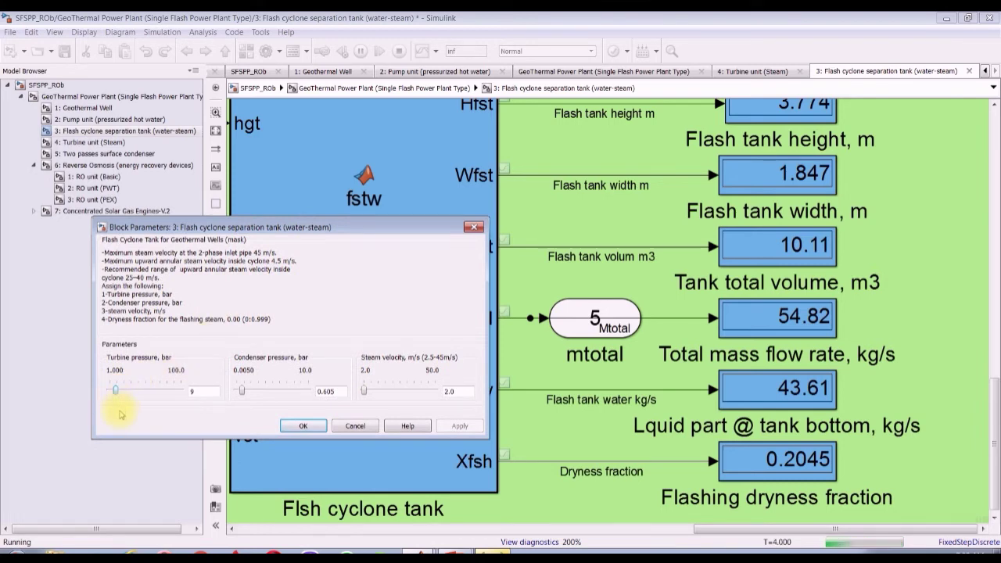
{"action": "key", "text": "Right"}
{"action": "key", "text": "Right"}
{"action": "key", "text": "Right"}
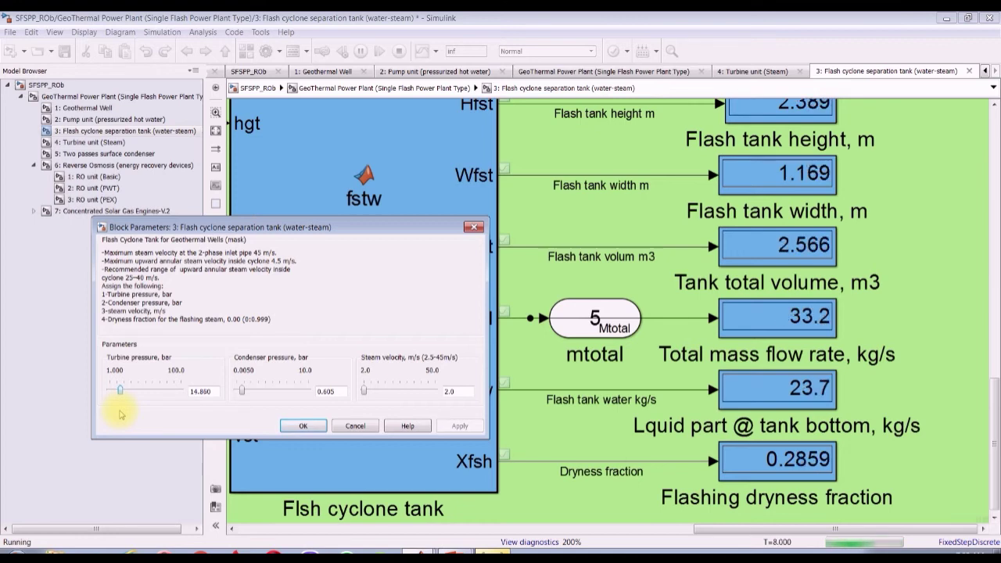
{"action": "key", "text": "Right"}
{"action": "key", "text": "Right"}
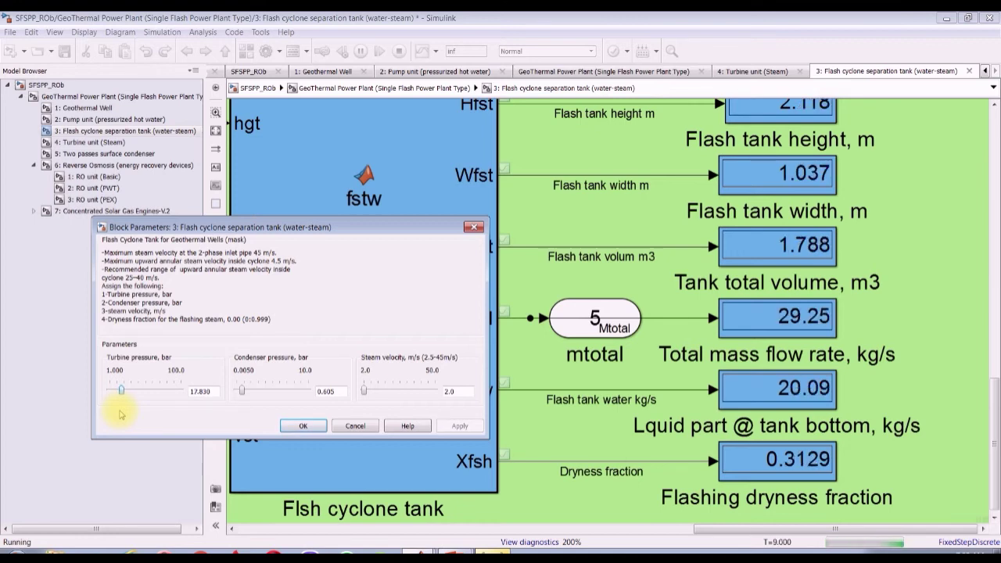
Step: Raise the flash tank's turbine pressure gradually to 31.690 bar during the run, and bring it back down to 27.730 bar
{"action": "key", "text": "Right"}
{"action": "key", "text": "Right"}
{"action": "key", "text": "Right"}
{"action": "key", "text": "Right"}
{"action": "key", "text": "Right"}
{"action": "key", "text": "Right"}
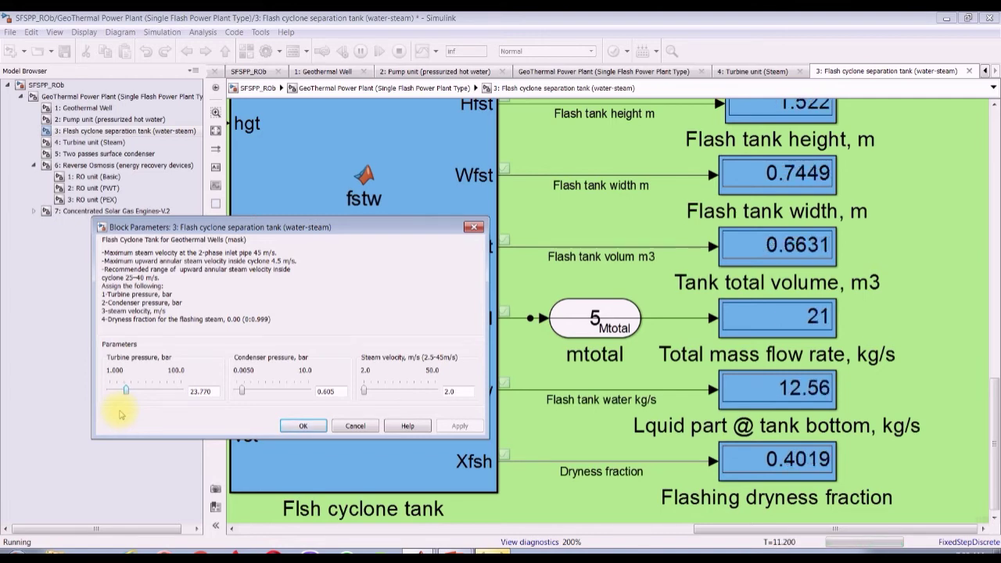
{"action": "key", "text": "Right"}
{"action": "key", "text": "Right"}
{"action": "key", "text": "Right"}
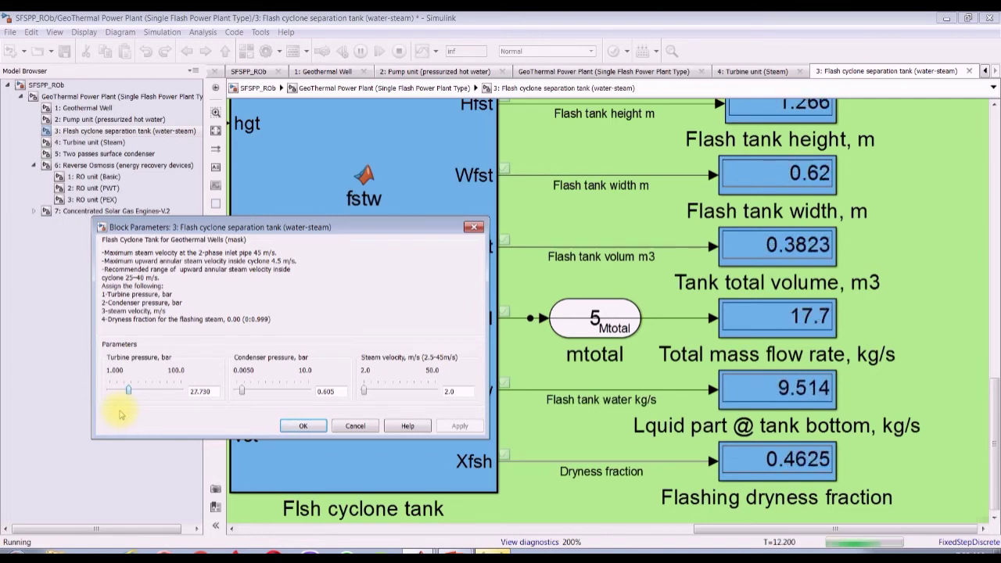
{"action": "key", "text": "Right"}
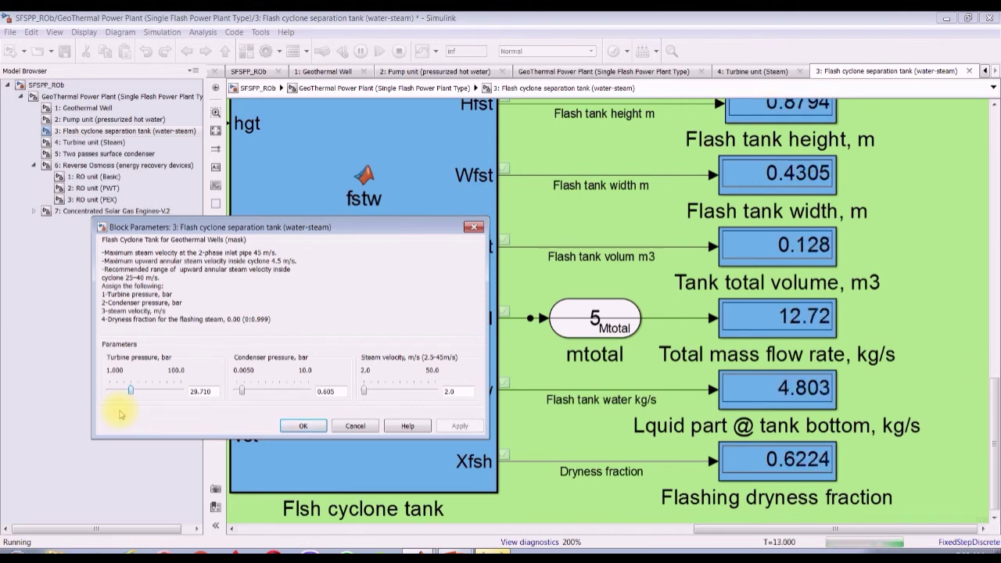
{"action": "key", "text": "Right"}
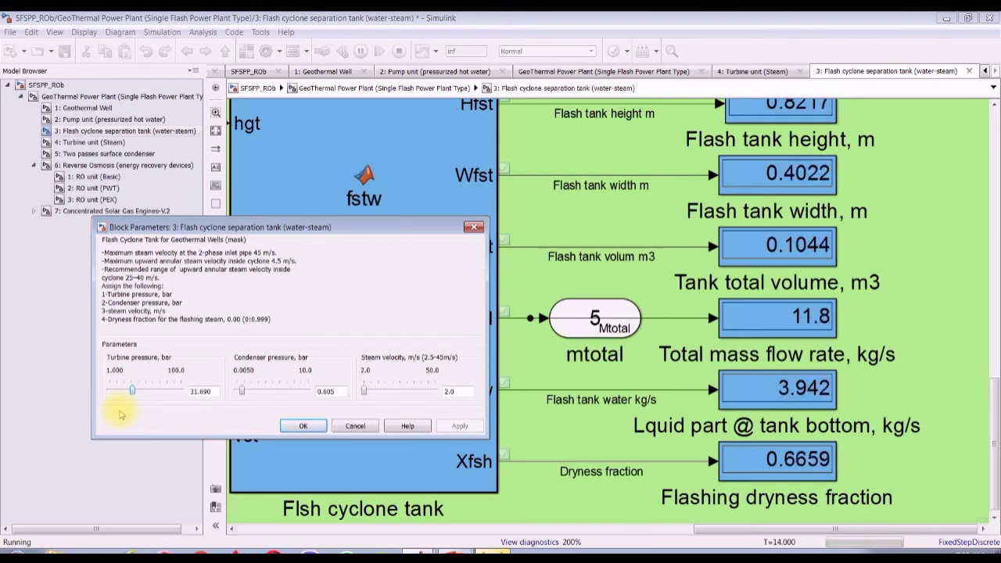
{"action": "key", "text": "Right"}
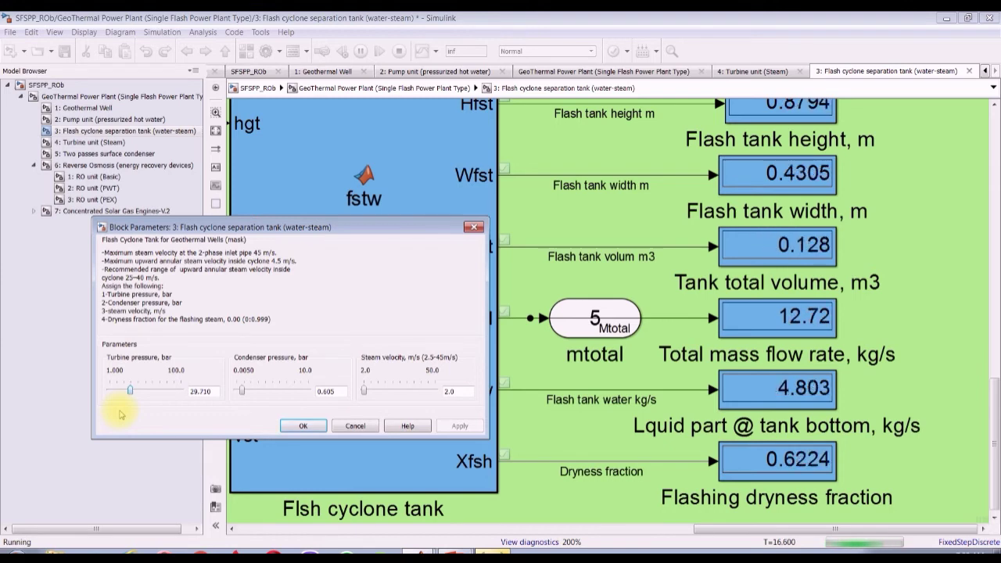
{"action": "key", "text": "Left"}
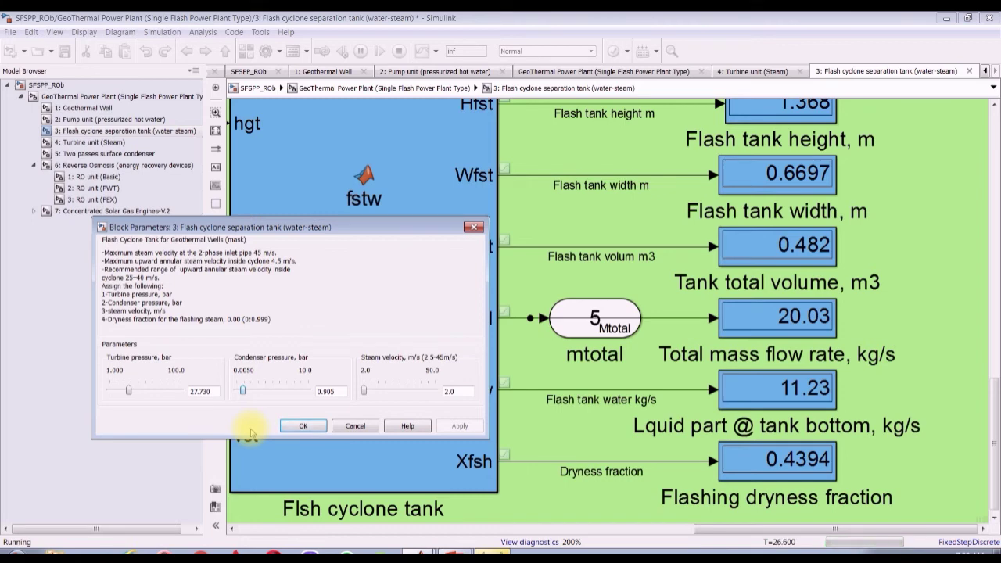
Step: Raise the flash tank's condenser pressure to 1.104 bar during the run and accept the block parameters
{"action": "key", "text": "Right"}
{"action": "key", "text": "Right"}
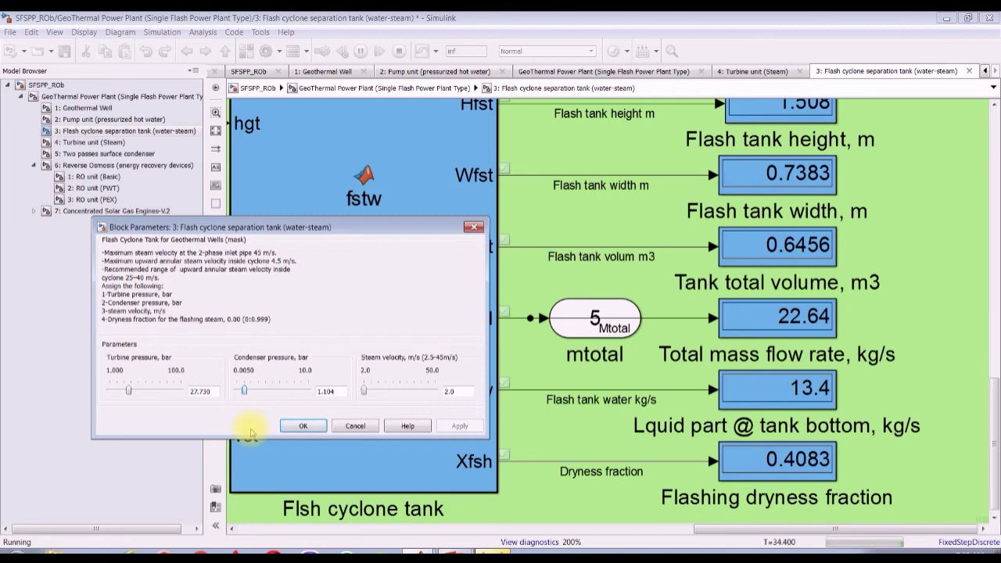
{"action": "left_click", "coordinate": [297, 426]}
Step: Open the Turbine unit (Steam) subsystem and enlarge its condenser dryness fraction display
{"action": "left_click", "coordinate": [87, 143]}
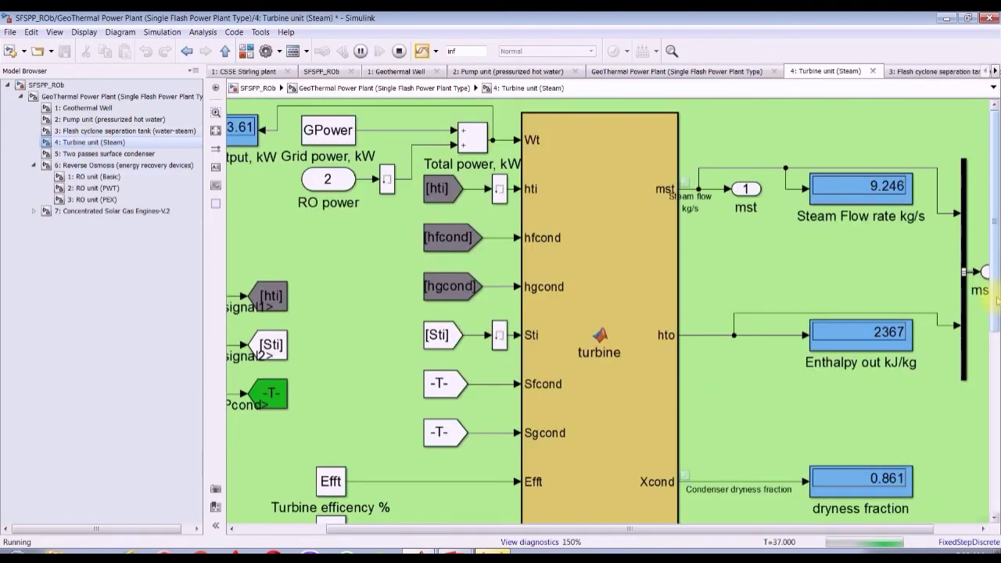
{"action": "scroll", "coordinate": [876, 391], "scroll_direction": "down", "scroll_amount": 6}
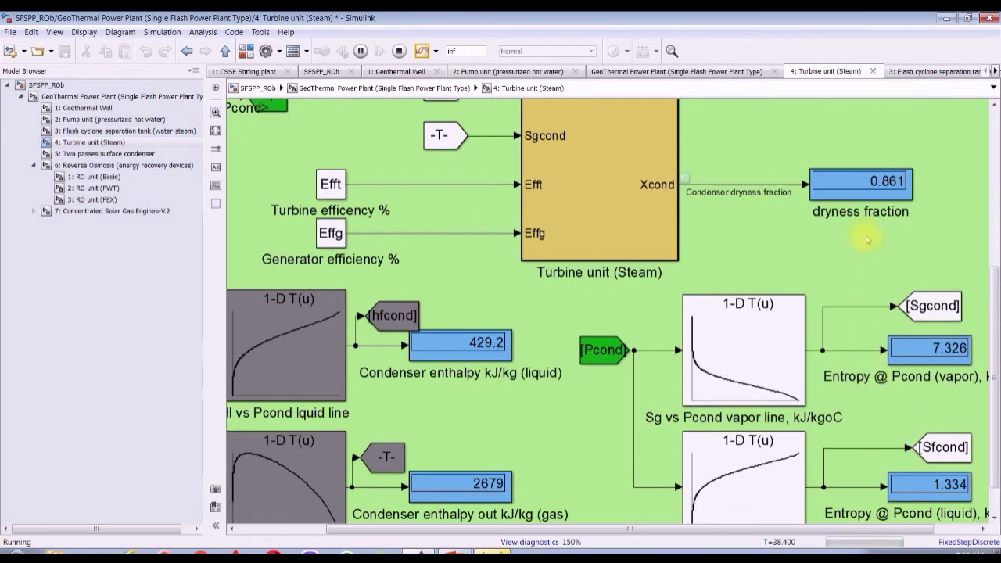
{"action": "scroll", "coordinate": [892, 183], "scroll_direction": "up", "scroll_amount": 3}
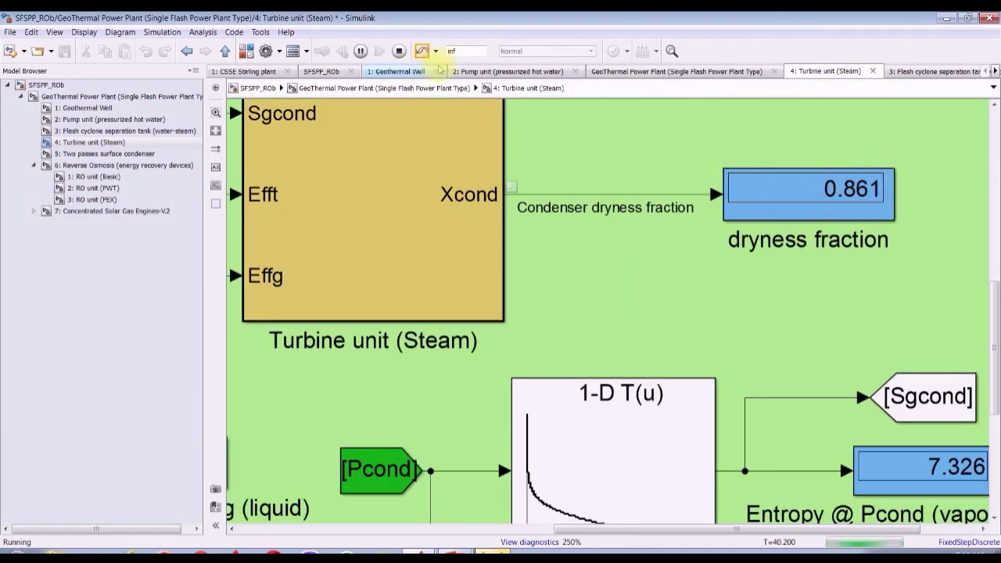
Step: Stop the simulation, open its output in a maximized Simulation Data Inspector and enlarge the signal list
{"action": "left_click", "coordinate": [400, 50]}
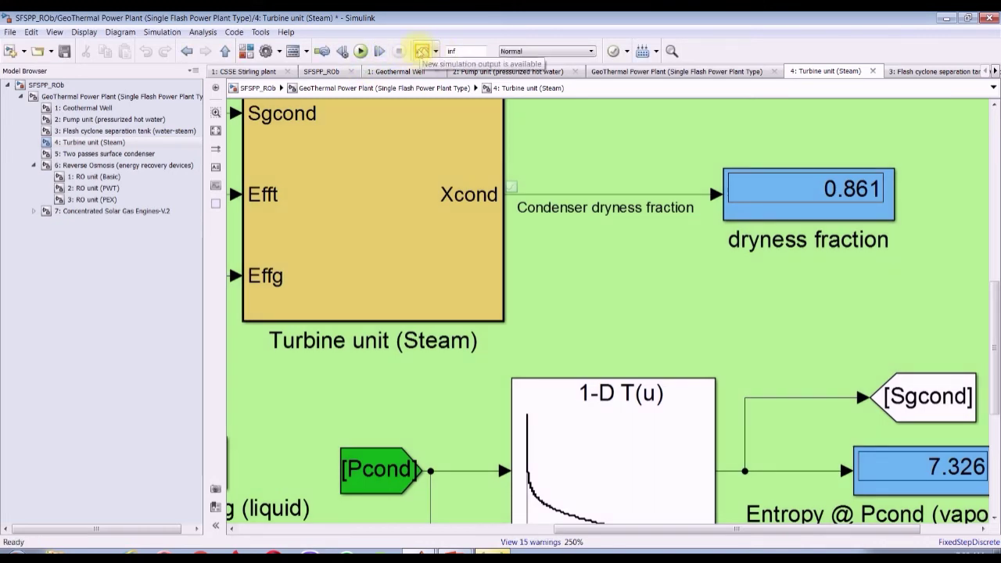
{"action": "left_click", "coordinate": [421, 51]}
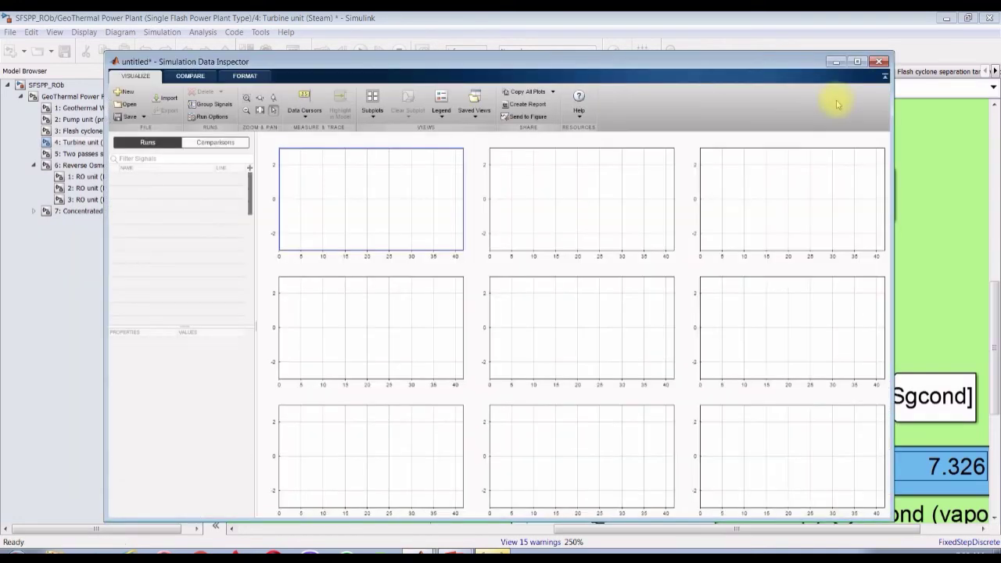
{"action": "left_click", "coordinate": [857, 61]}
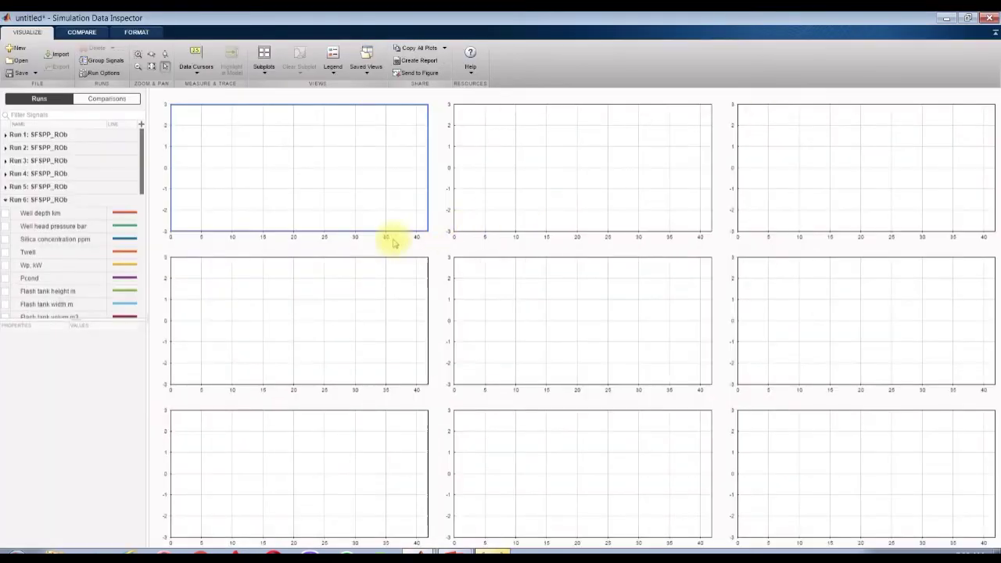
{"action": "left_click_drag", "start_coordinate": [73, 321], "coordinate": [67, 482]}
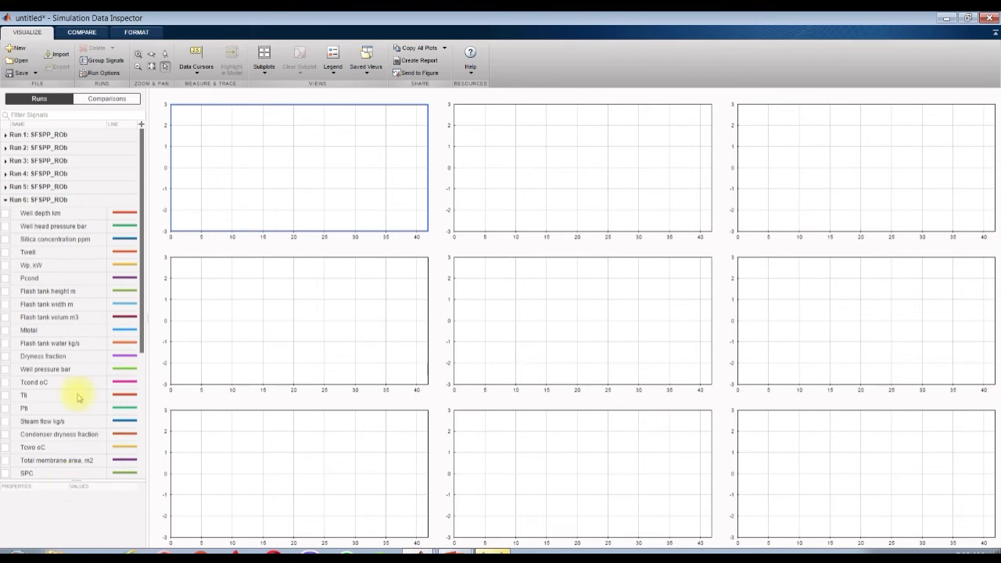
Step: Plot Run 6's Well depth km, Well head pressure bar and Silica concentration ppm in separate subplots across the first row
{"action": "left_click", "coordinate": [5, 213]}
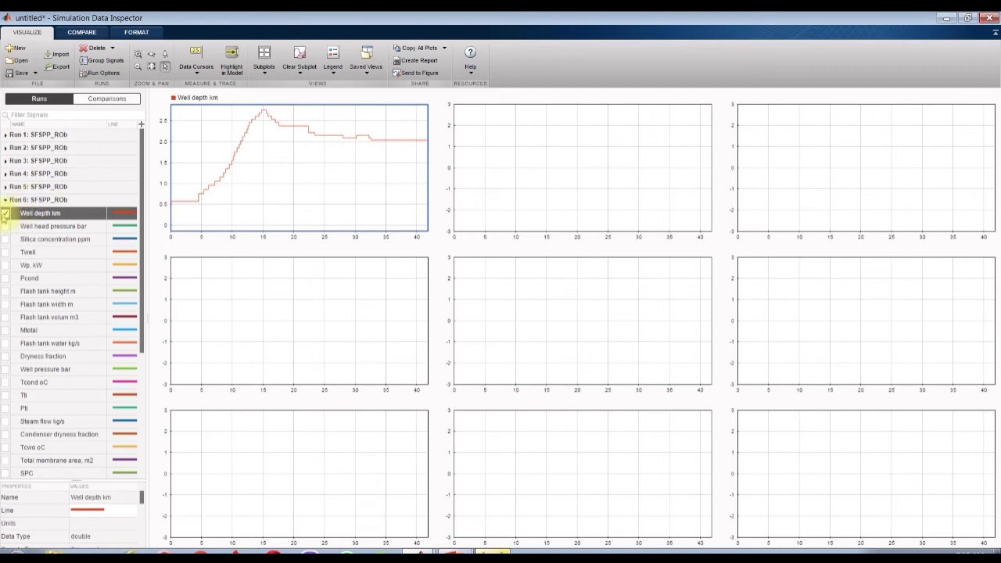
{"action": "left_click", "coordinate": [5, 213]}
{"action": "left_click", "coordinate": [6, 213]}
{"action": "left_click", "coordinate": [576, 167]}
{"action": "left_click", "coordinate": [5, 226]}
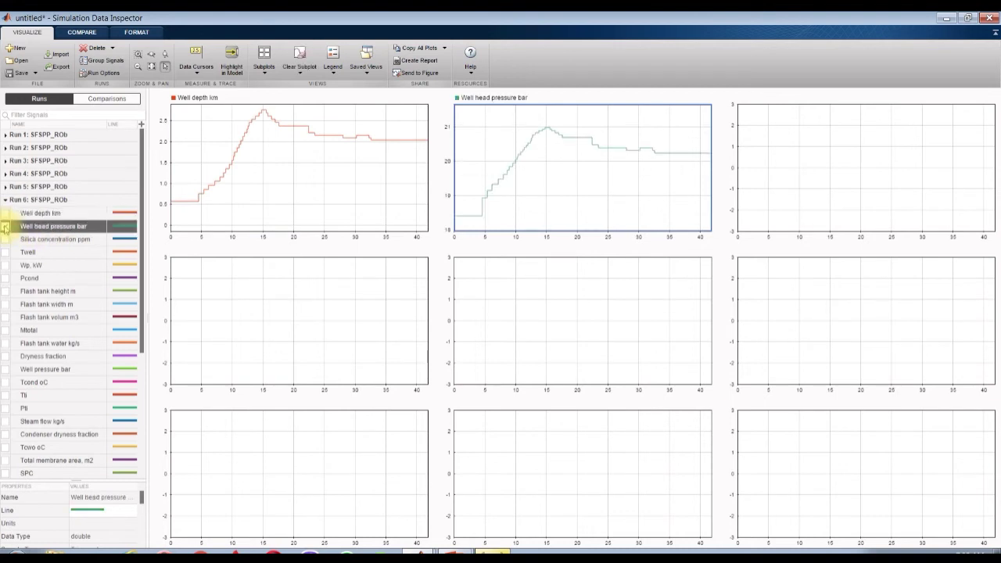
{"action": "left_click", "coordinate": [787, 150]}
{"action": "left_click", "coordinate": [5, 239]}
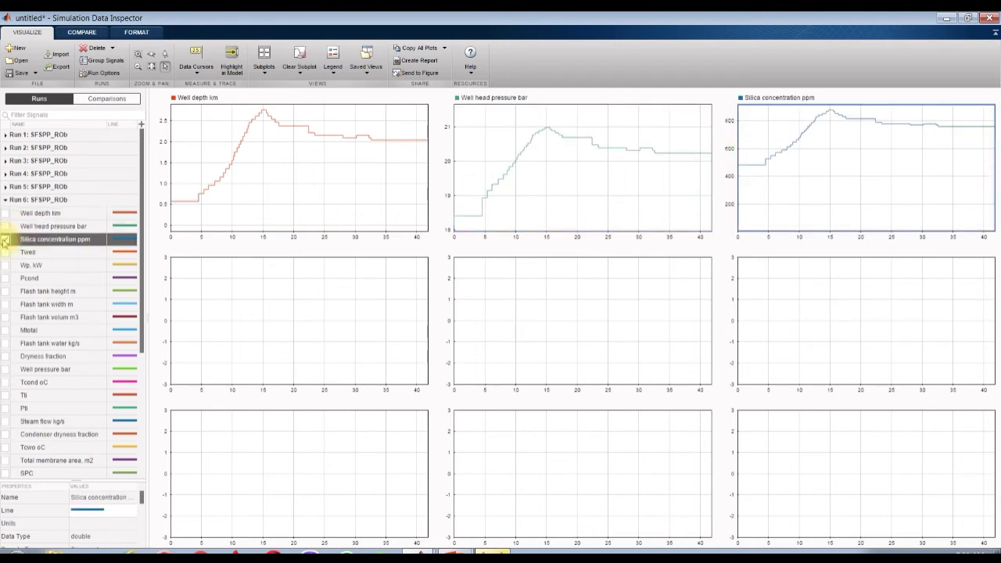
Step: Plot Run 6's Twell, Wp, kW and Pcond signals in separate subplots across the middle row
{"action": "left_click", "coordinate": [215, 285]}
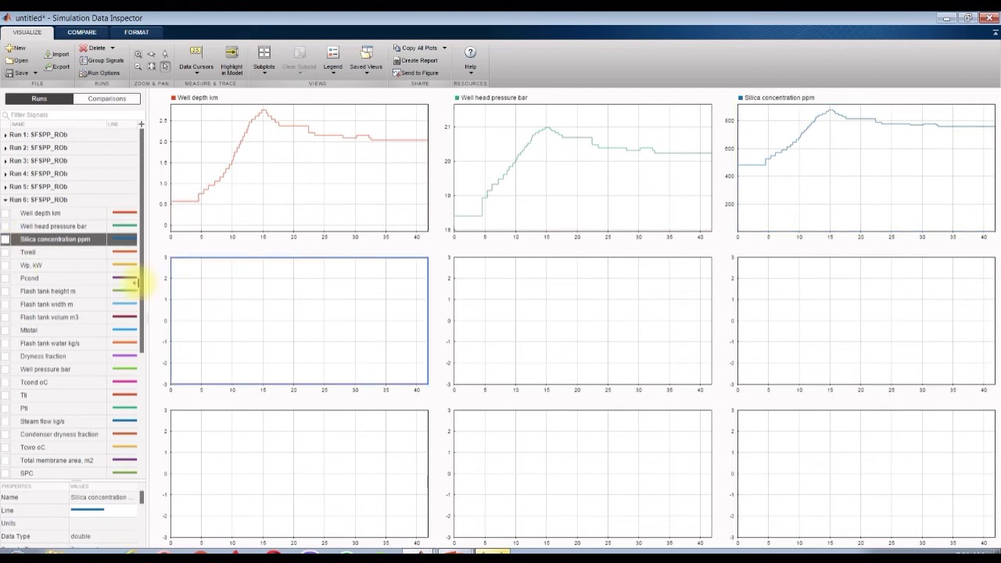
{"action": "left_click", "coordinate": [5, 252]}
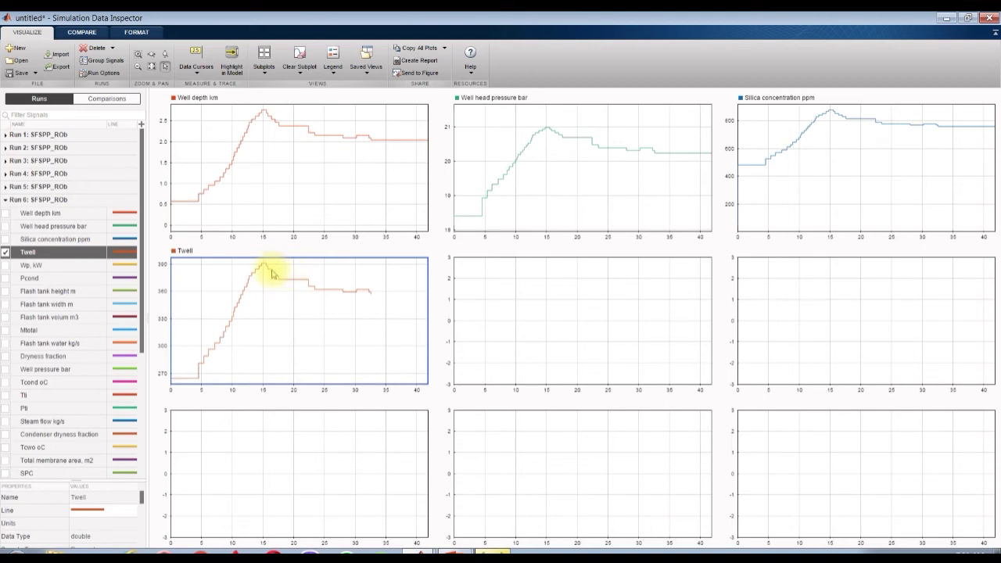
{"action": "left_click", "coordinate": [505, 320]}
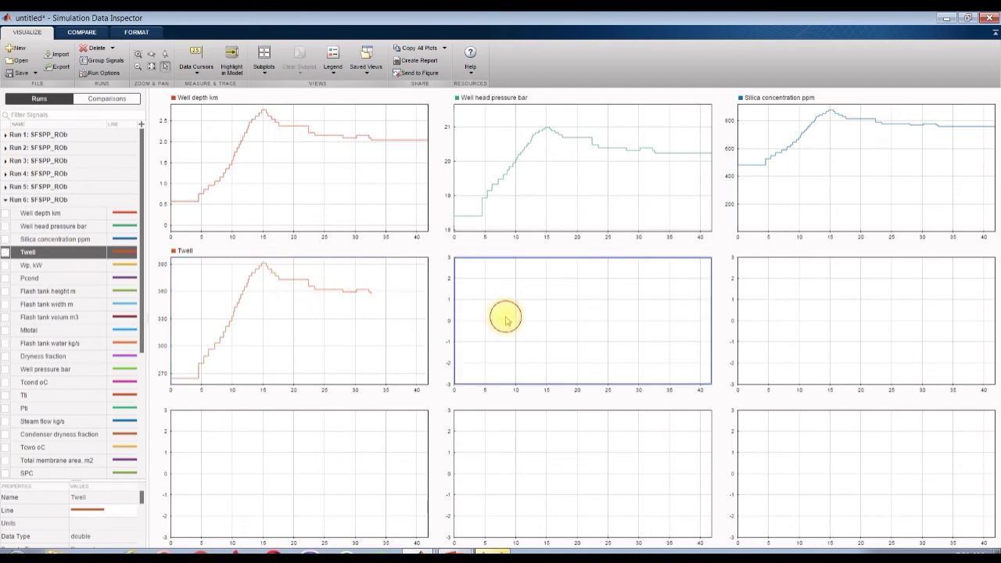
{"action": "left_click", "coordinate": [6, 266]}
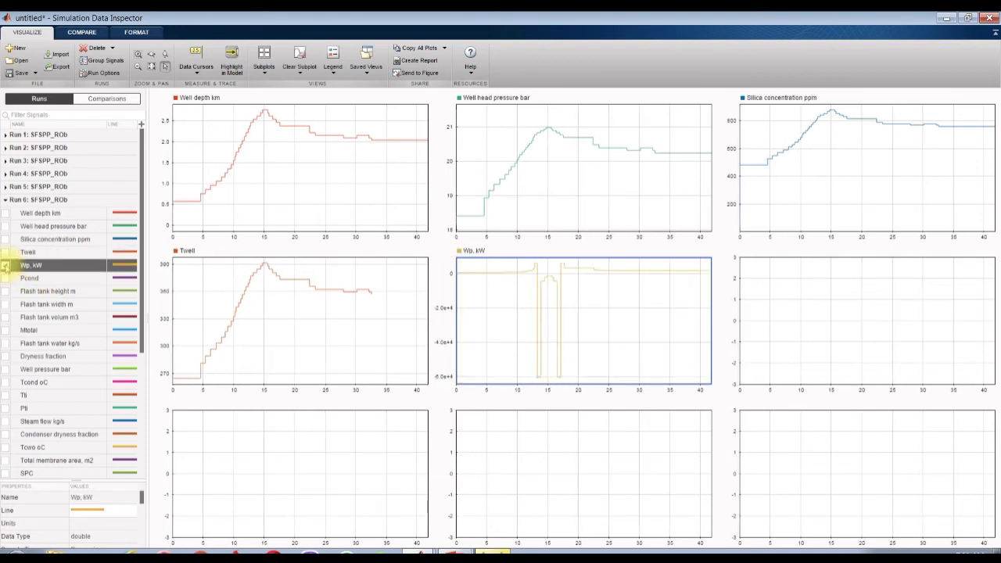
{"action": "left_click", "coordinate": [783, 314]}
{"action": "left_click", "coordinate": [7, 279]}
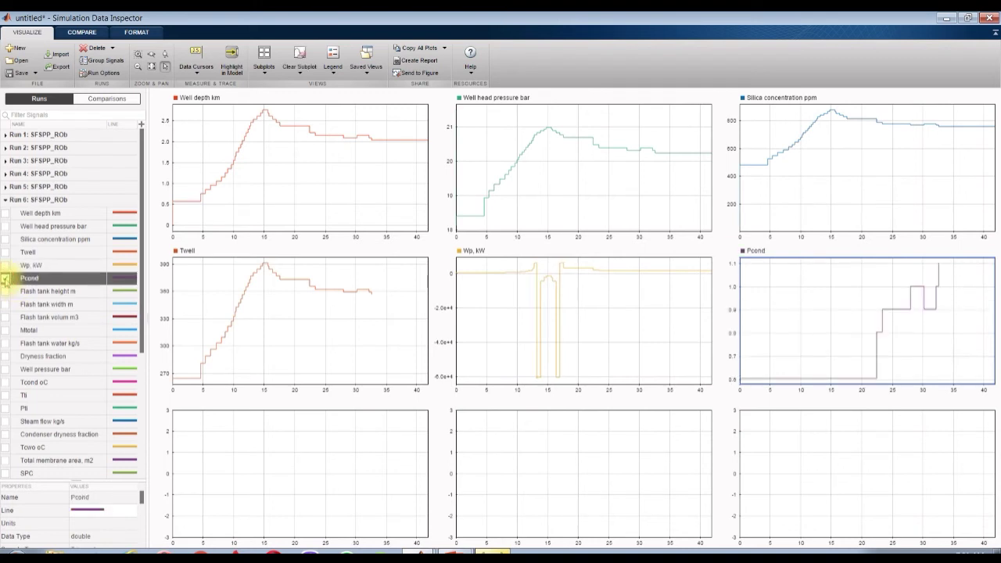
Step: Plot Dryness fraction and Tcwo oC in the first two subplots of the last row, and try Well pressure bar in the third
{"action": "left_click", "coordinate": [246, 446]}
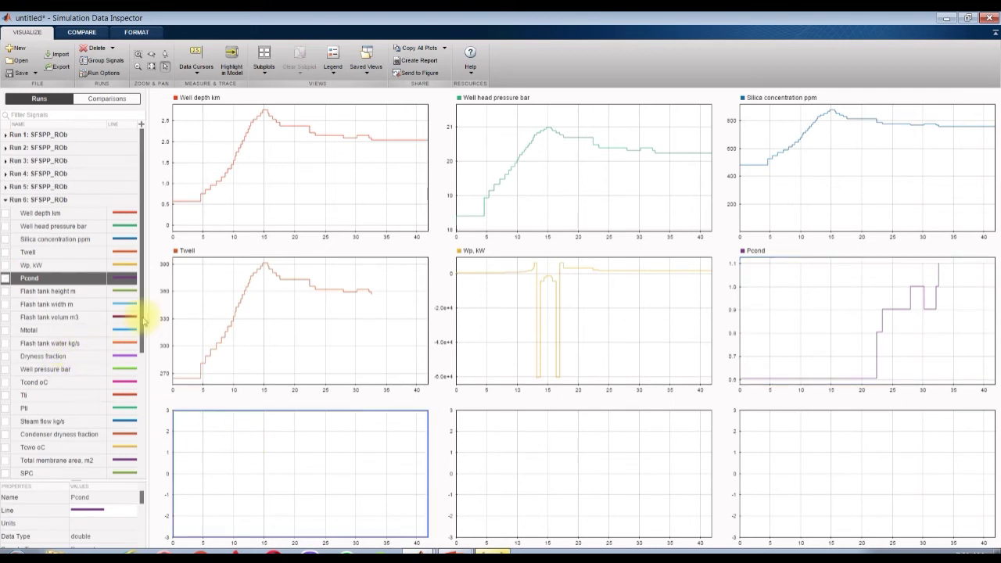
{"action": "scroll", "coordinate": [134, 435], "scroll_direction": "down", "scroll_amount": 5}
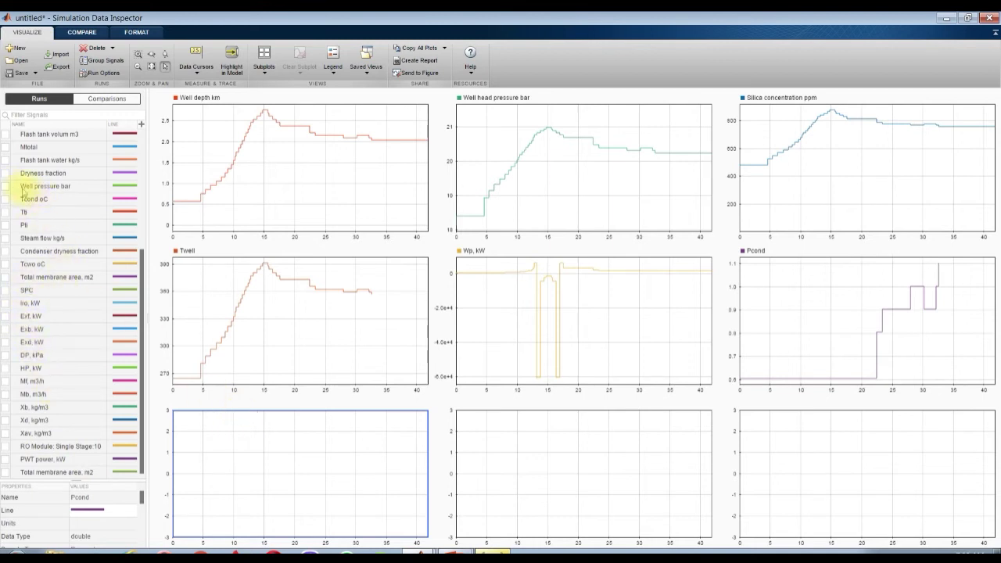
{"action": "left_click", "coordinate": [5, 173]}
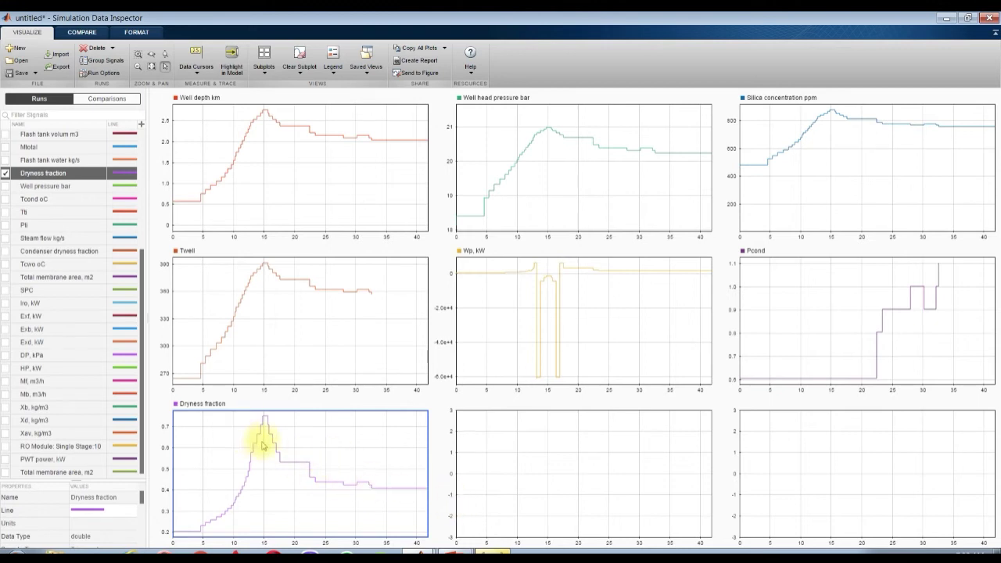
{"action": "left_click", "coordinate": [561, 473]}
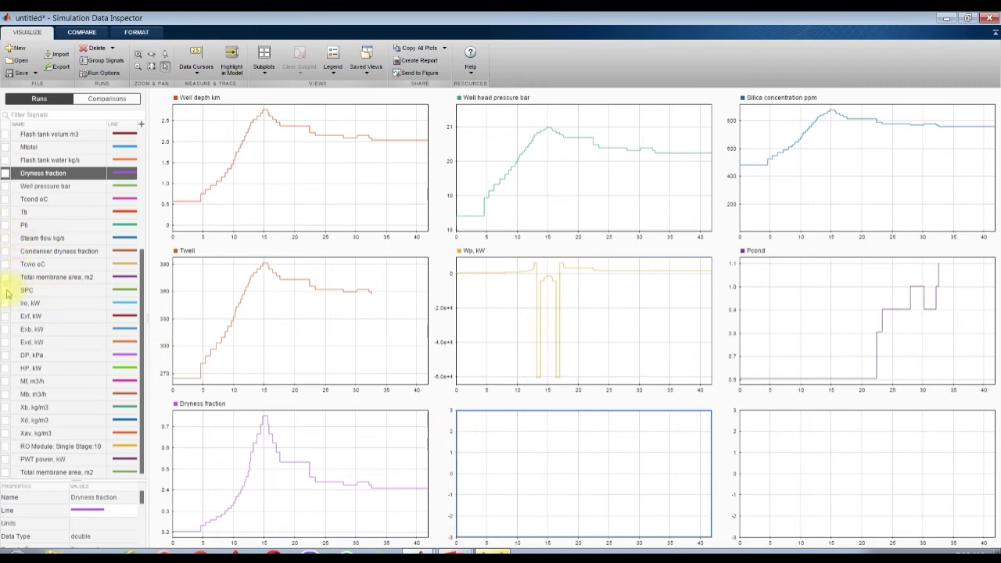
{"action": "left_click", "coordinate": [5, 265]}
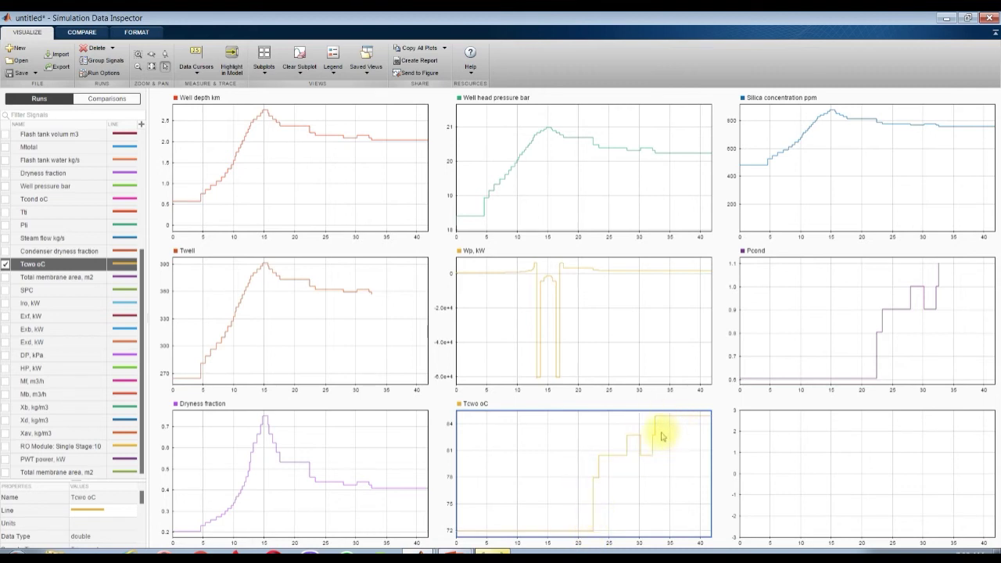
{"action": "left_click", "coordinate": [813, 471]}
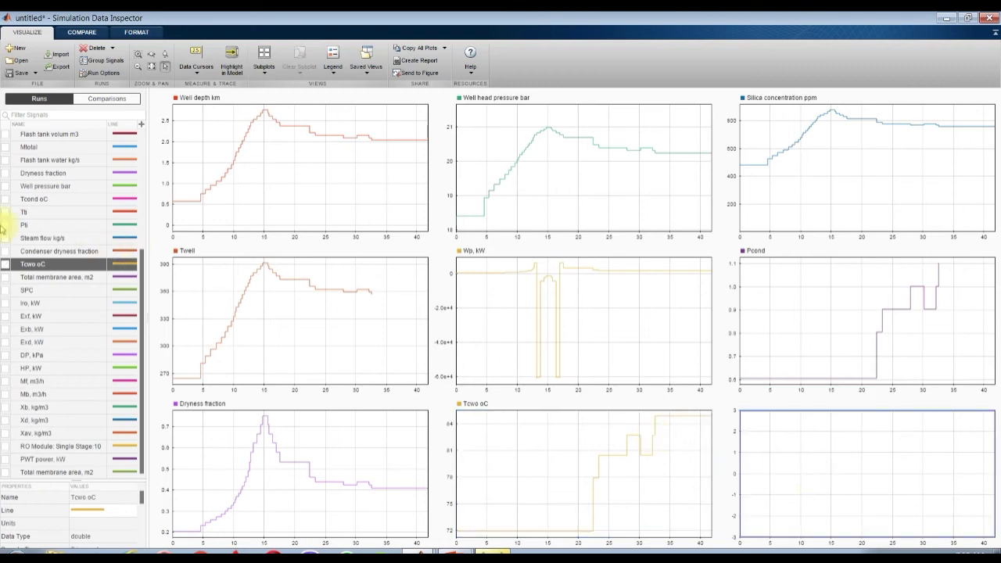
{"action": "left_click", "coordinate": [9, 188]}
{"action": "left_click", "coordinate": [7, 188]}
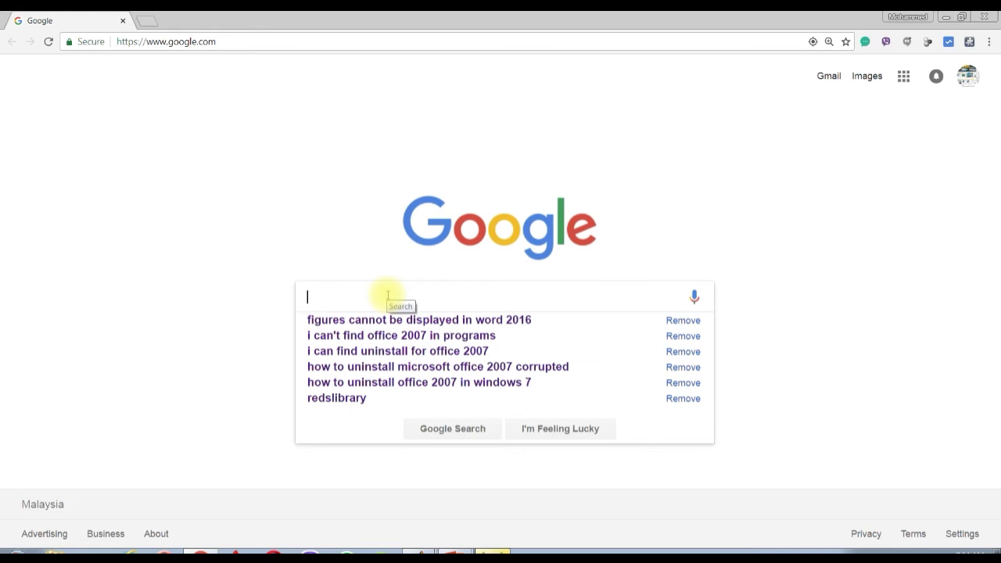
Step: Search Google in Chrome for "redslibrary" and open the Renewable Energy Desalination Systems website
{"action": "type", "text": "redslibrary"}
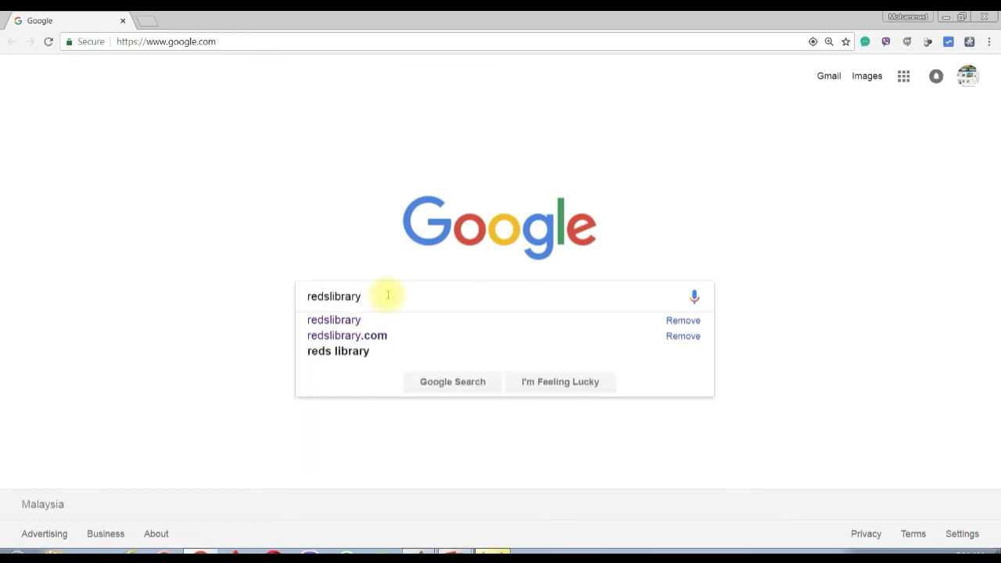
{"action": "key", "text": "Return"}
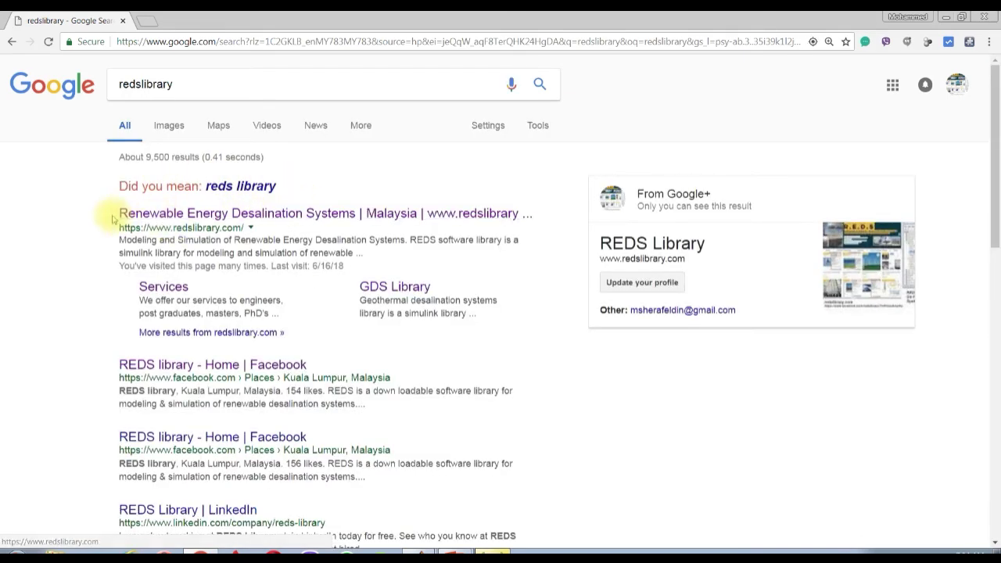
{"action": "left_click", "coordinate": [344, 213]}
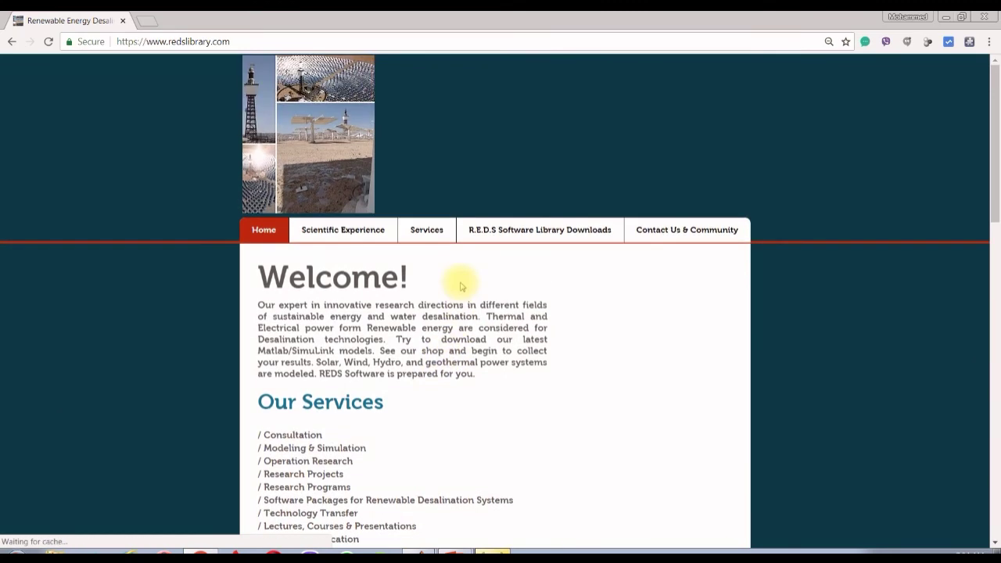
Step: Look through the REDS Library home page from the welcome text to the services and contact sections
{"action": "scroll", "coordinate": [461, 287], "scroll_direction": "down", "scroll_amount": 7}
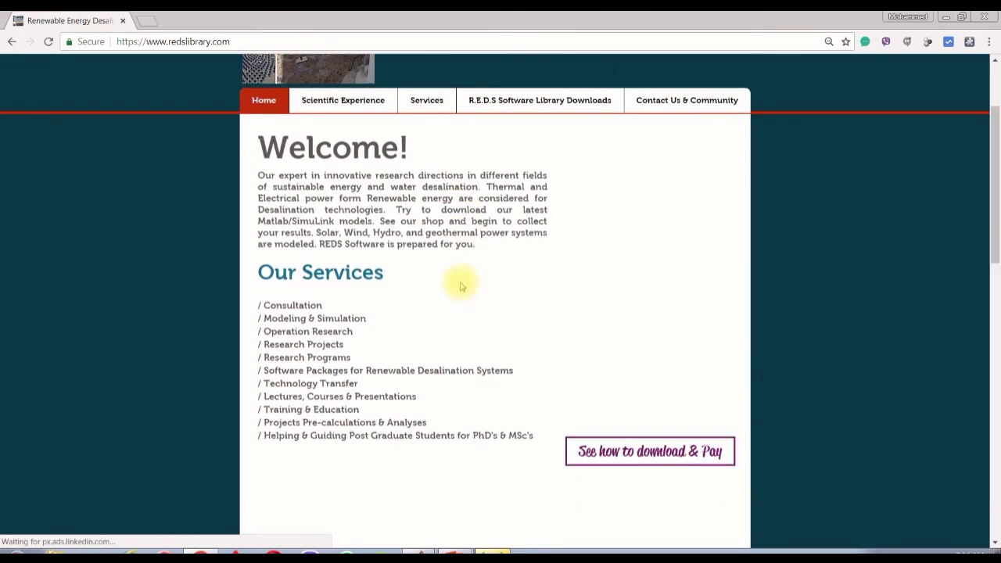
{"action": "scroll", "coordinate": [461, 287], "scroll_direction": "up", "scroll_amount": 5}
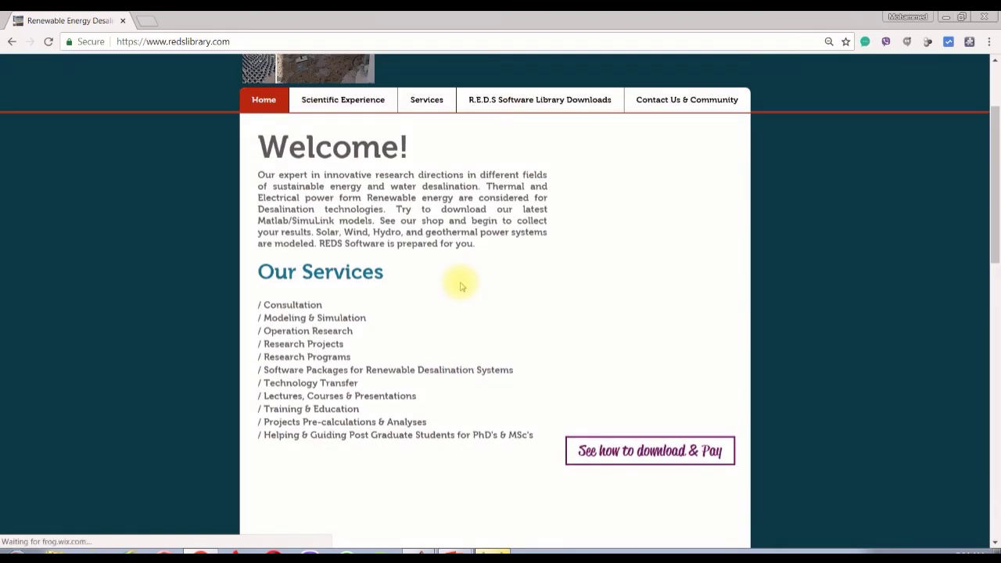
{"action": "scroll", "coordinate": [395, 224], "scroll_direction": "down", "scroll_amount": 10}
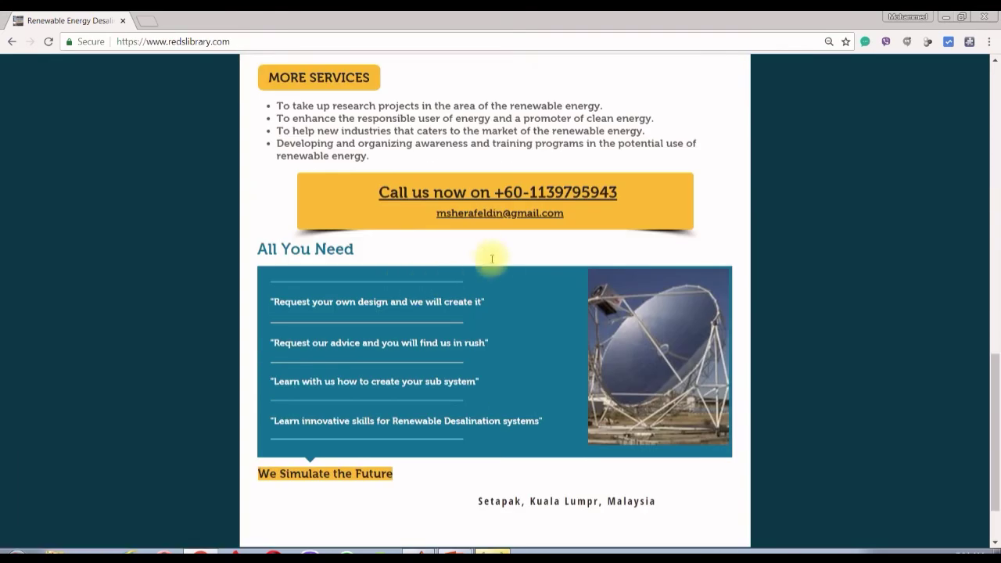
Step: Dismiss the antivirus alert, open the REDS Shop downloads page from the home page, and minimize the chat window
{"action": "left_click_drag", "start_coordinate": [993, 406], "coordinate": [993, 304]}
{"action": "left_click", "coordinate": [921, 531]}
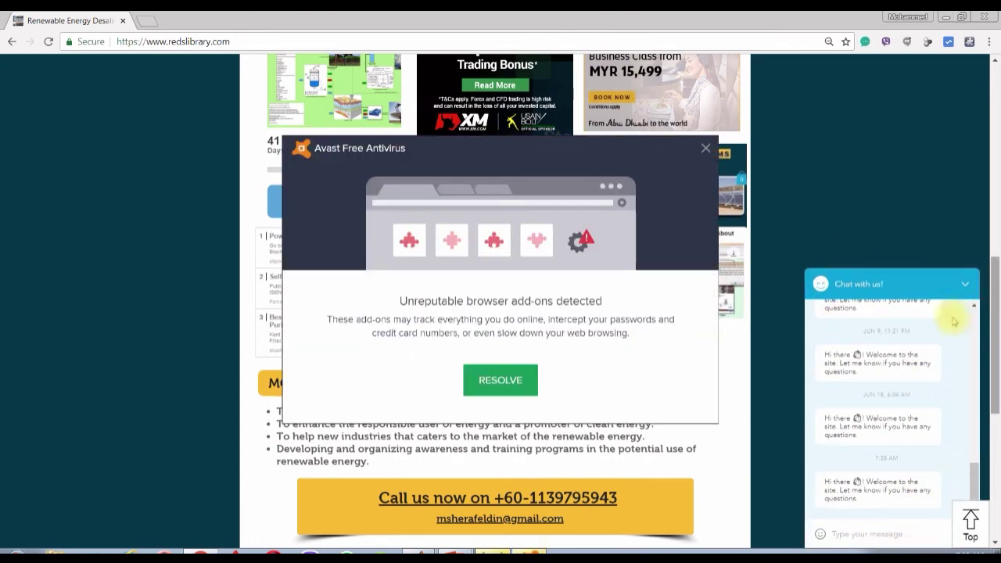
{"action": "left_click", "coordinate": [706, 148]}
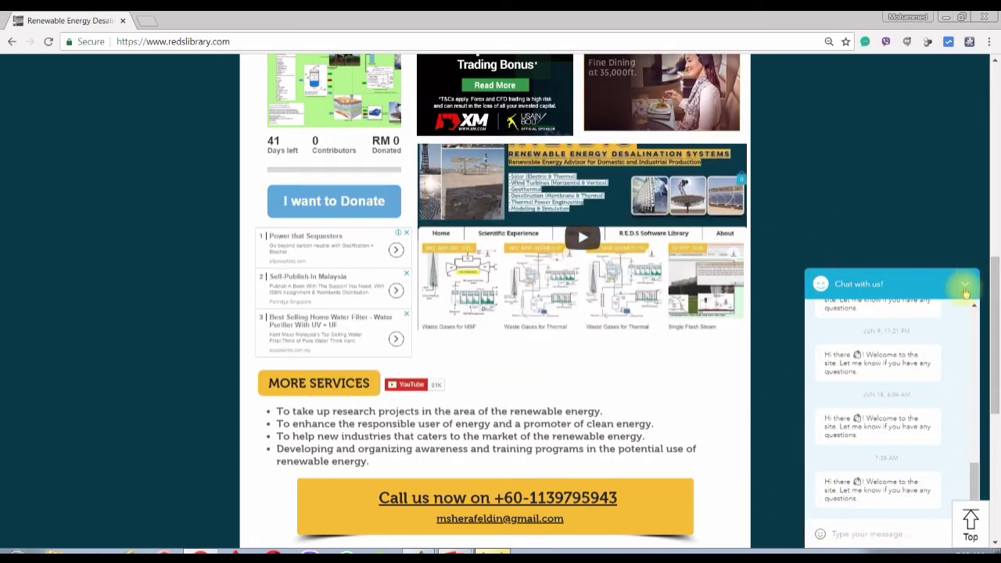
{"action": "left_click_drag", "start_coordinate": [997, 328], "coordinate": [997, 137]}
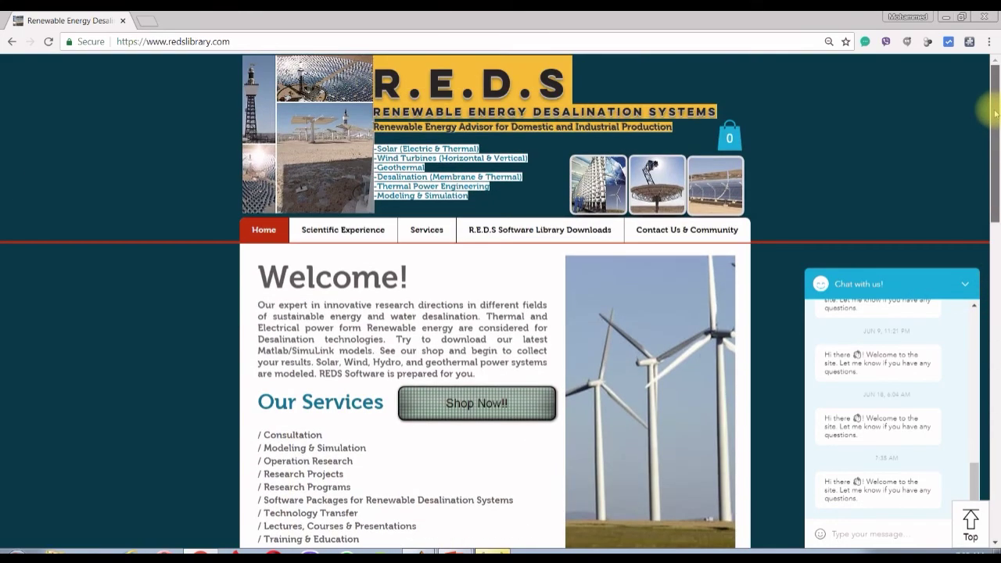
{"action": "mouse_move", "coordinate": [505, 239]}
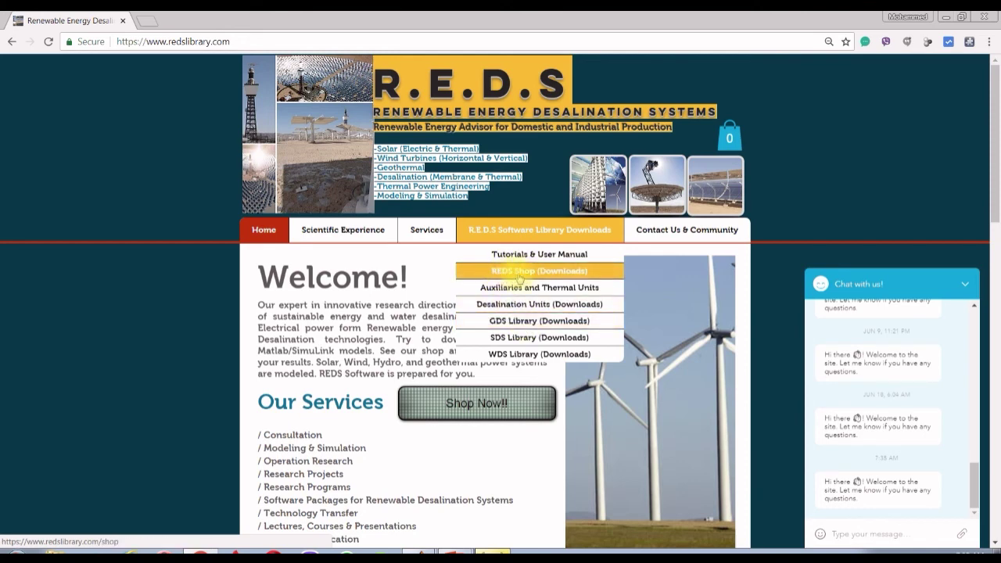
{"action": "left_click", "coordinate": [473, 405]}
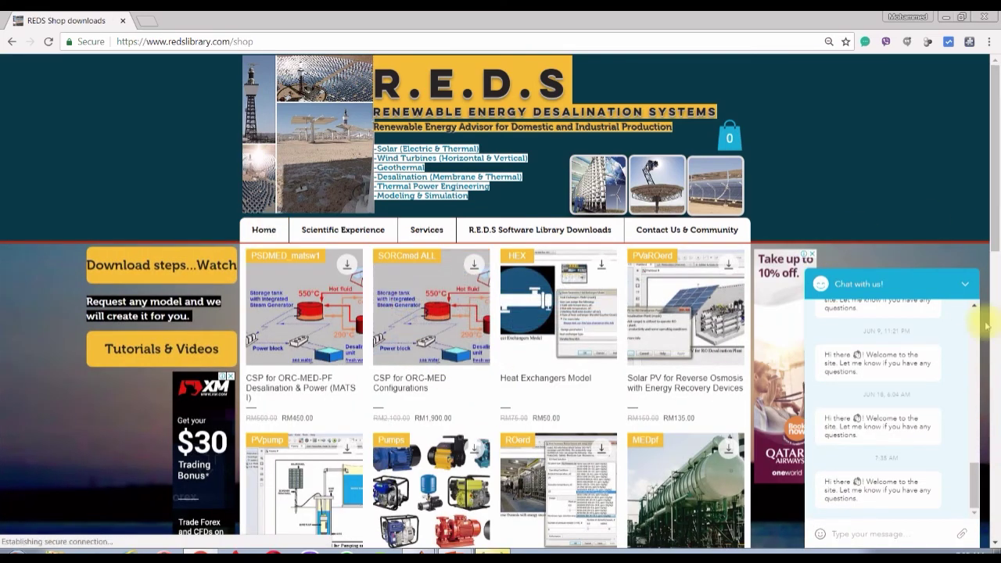
{"action": "left_click", "coordinate": [965, 284]}
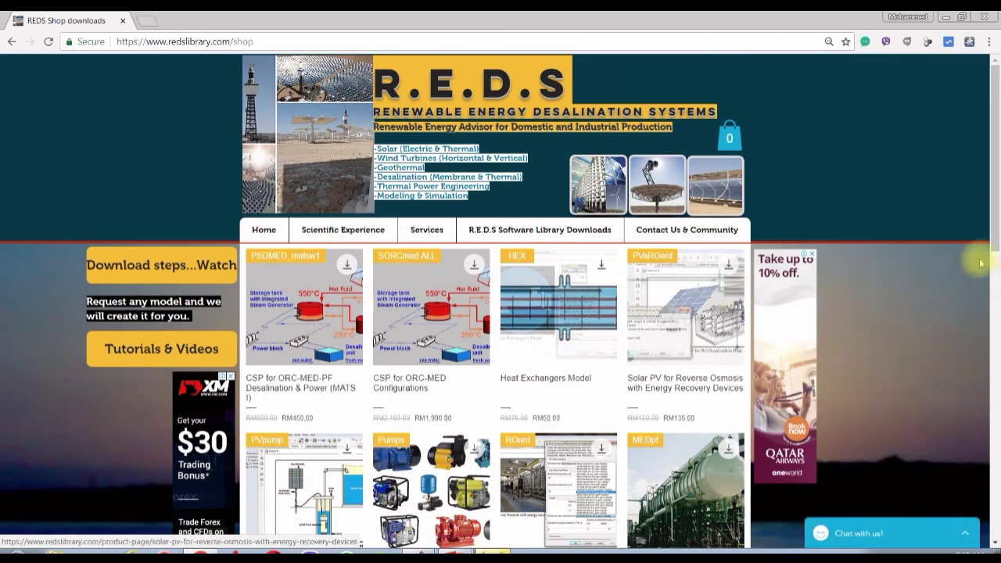
Step: Load more shop products, preview Single Flash Steam Geothermal Power Plant for RO desalination, and open its product page
{"action": "left_click_drag", "start_coordinate": [996, 225], "coordinate": [994, 470]}
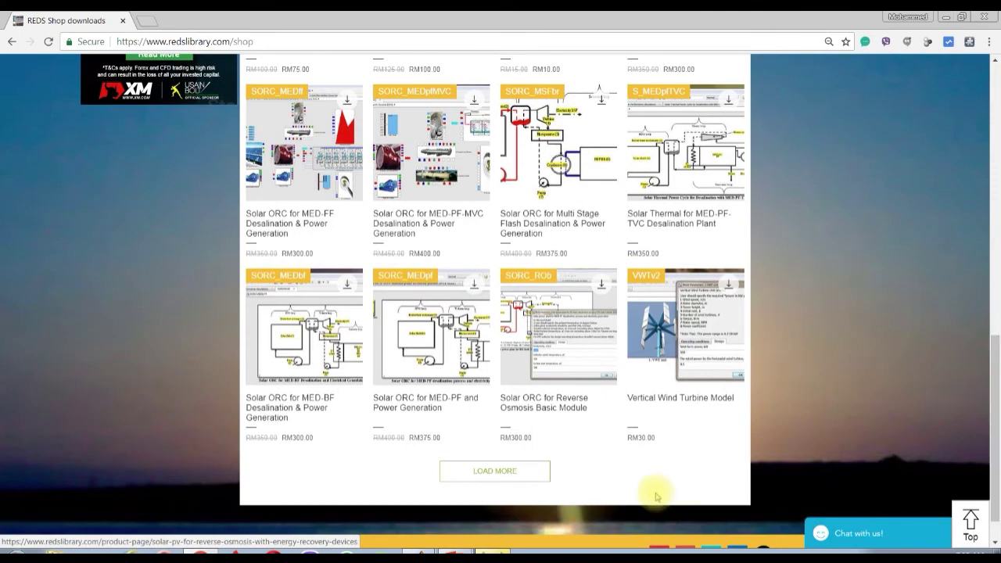
{"action": "left_click", "coordinate": [506, 474]}
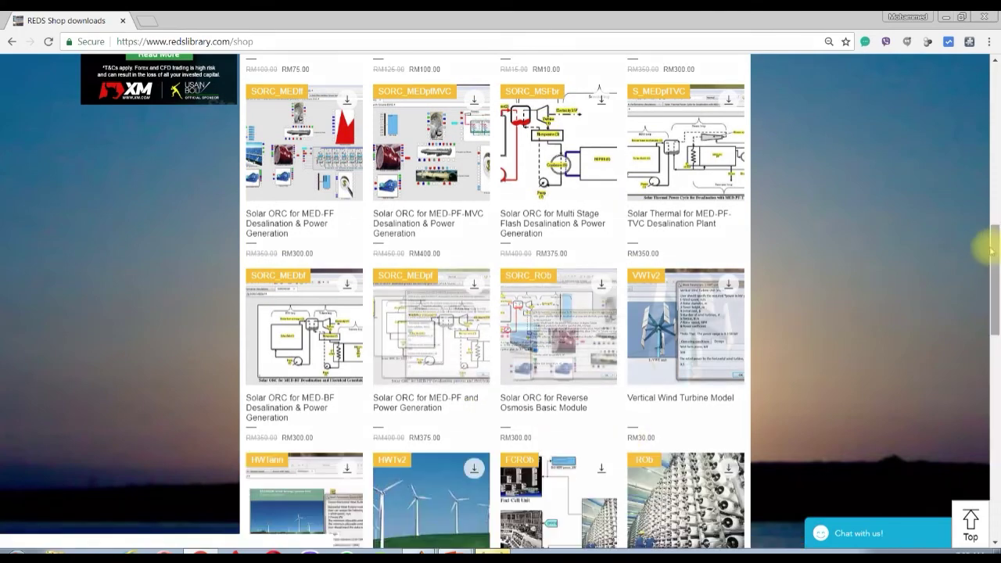
{"action": "left_click_drag", "start_coordinate": [995, 259], "coordinate": [996, 399]}
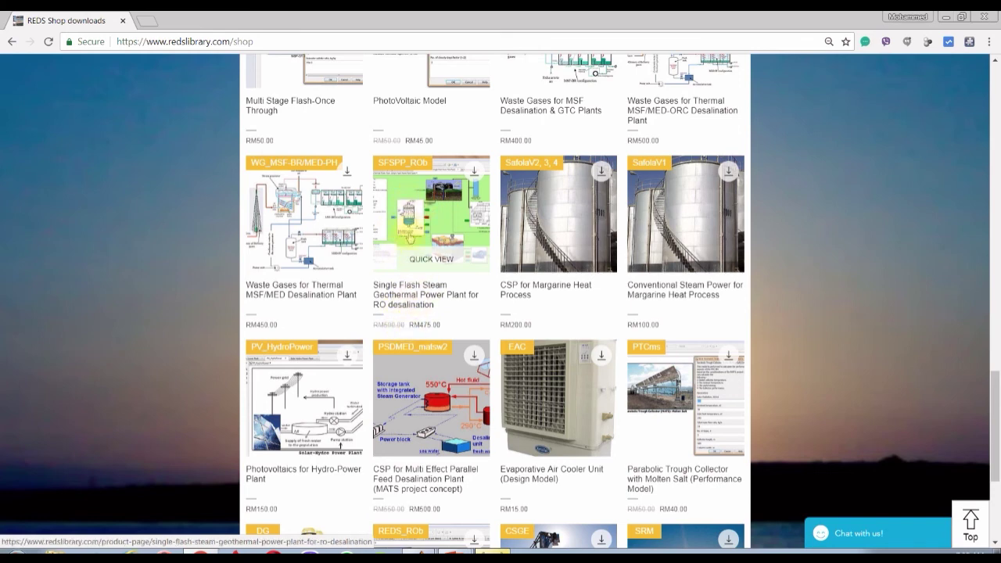
{"action": "left_click", "coordinate": [431, 261]}
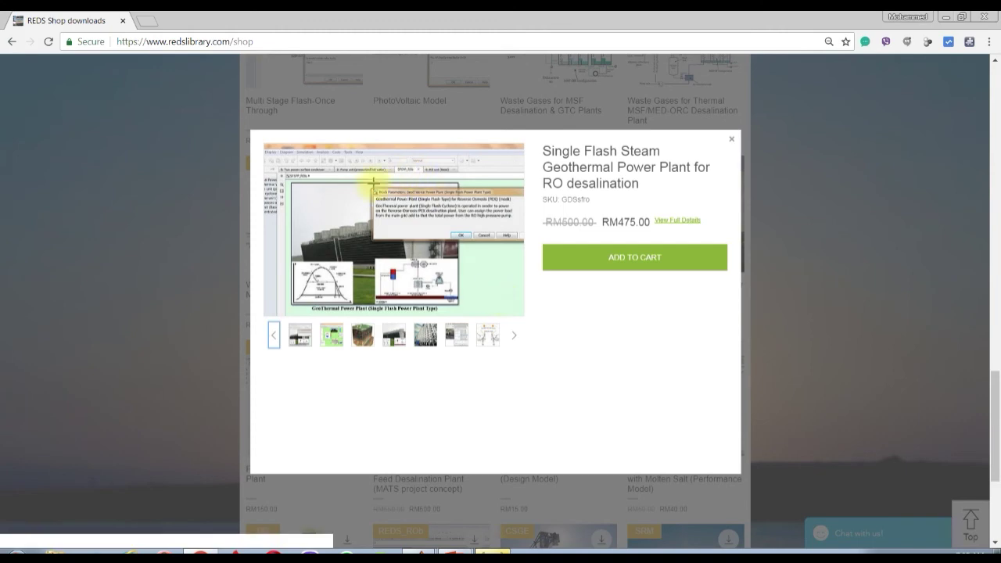
{"action": "left_click", "coordinate": [731, 139]}
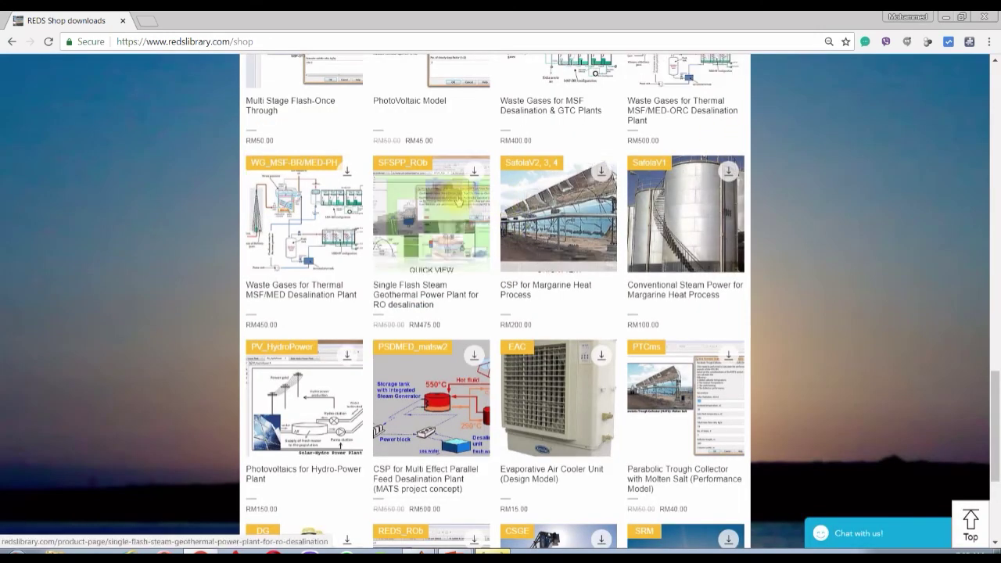
{"action": "left_click", "coordinate": [437, 205]}
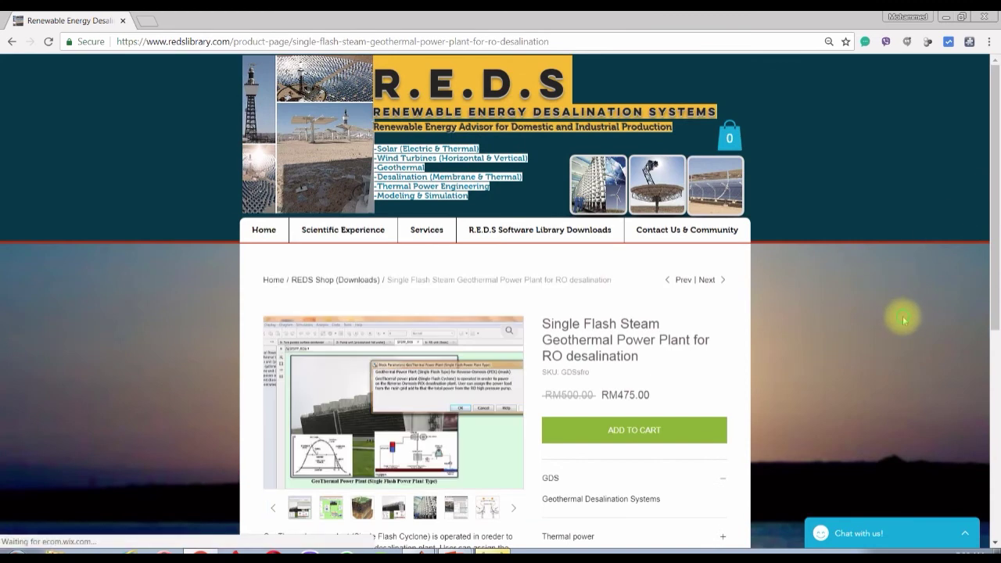
Step: Review the geothermal plant model's description, add one copy to the cart, and view the full cart
{"action": "left_click_drag", "start_coordinate": [993, 230], "coordinate": [952, 398]}
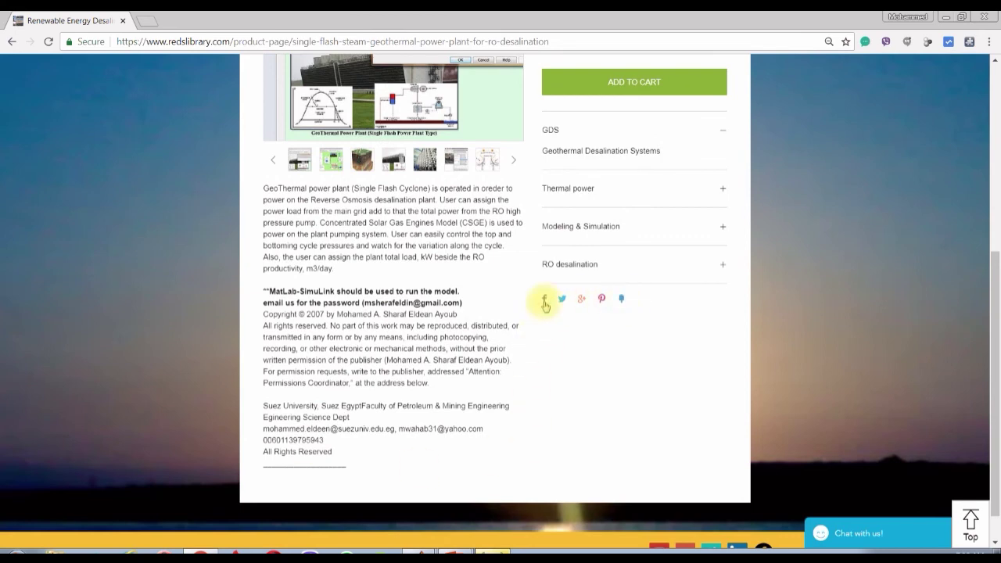
{"action": "left_click_drag", "start_coordinate": [997, 315], "coordinate": [997, 217]}
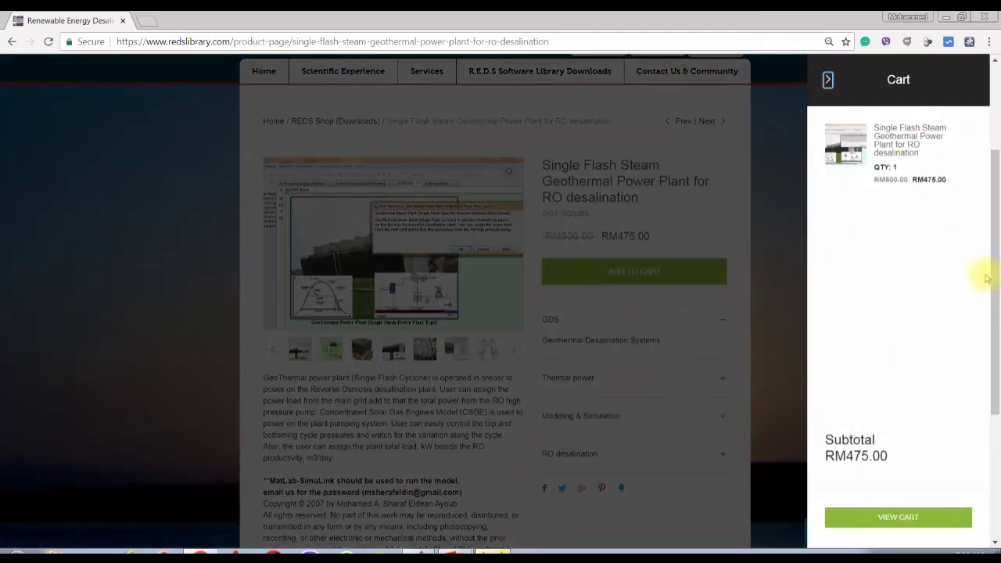
{"action": "scroll", "coordinate": [997, 289], "scroll_direction": "up", "scroll_amount": 3}
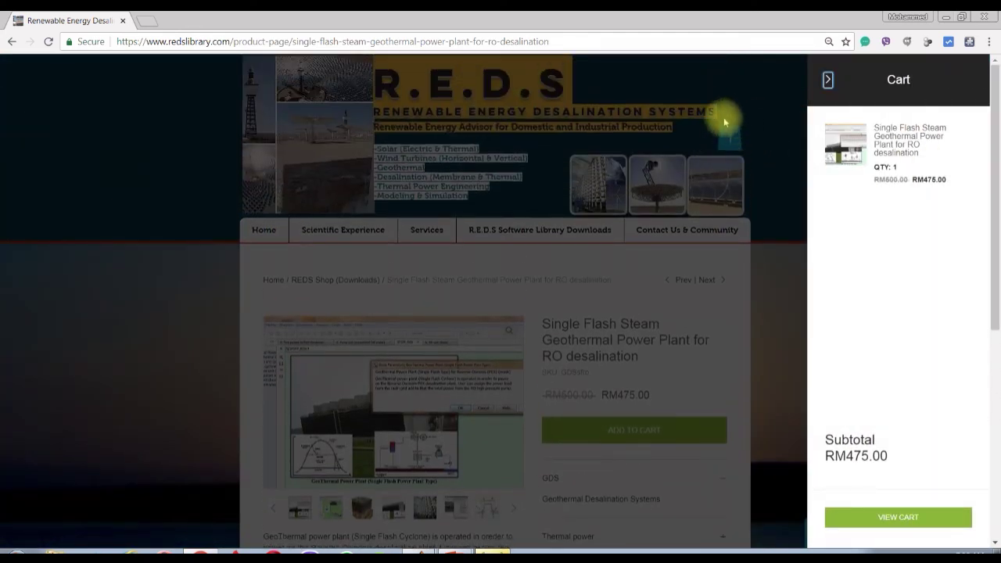
{"action": "left_click", "coordinate": [827, 81]}
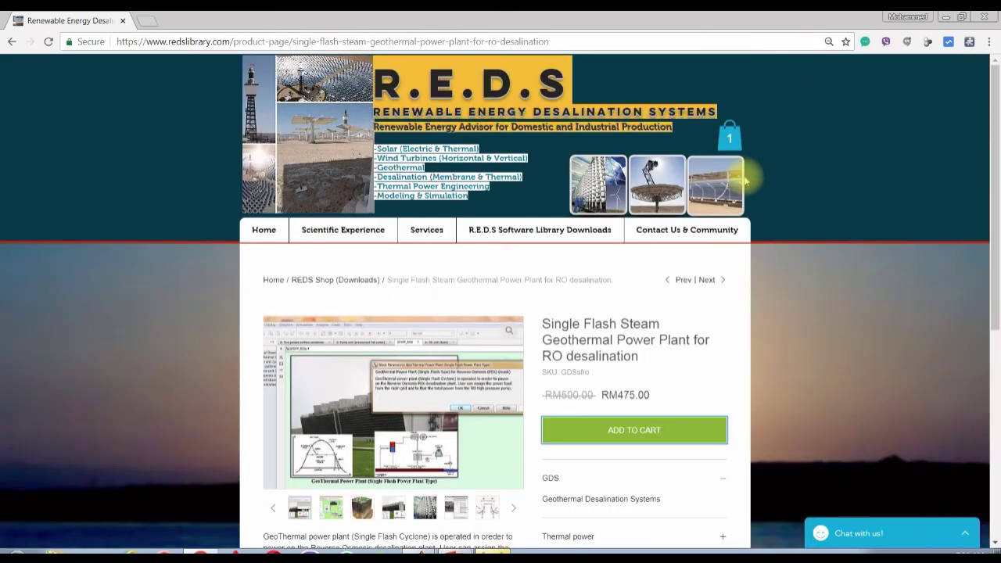
{"action": "left_click", "coordinate": [730, 141]}
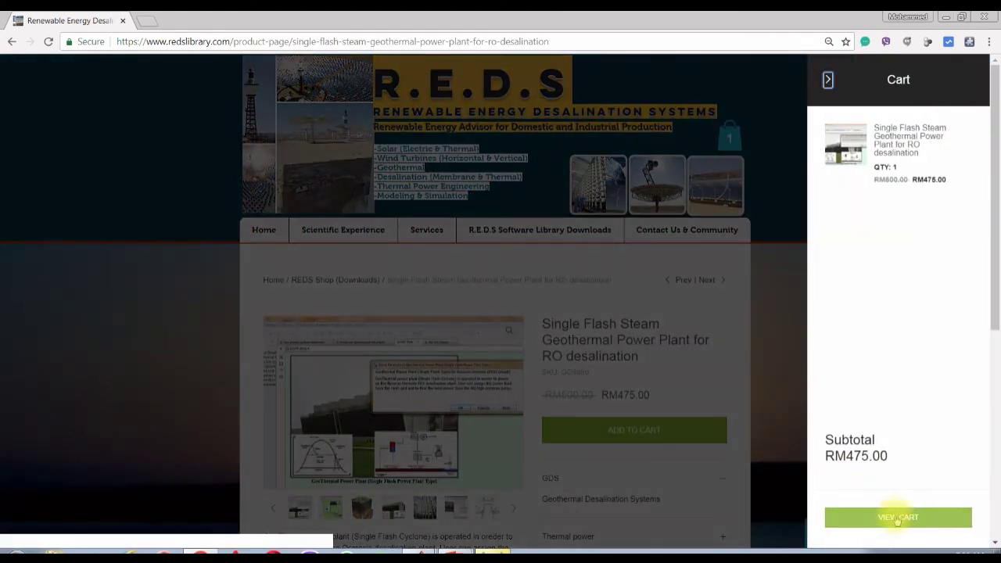
{"action": "left_click", "coordinate": [899, 517]}
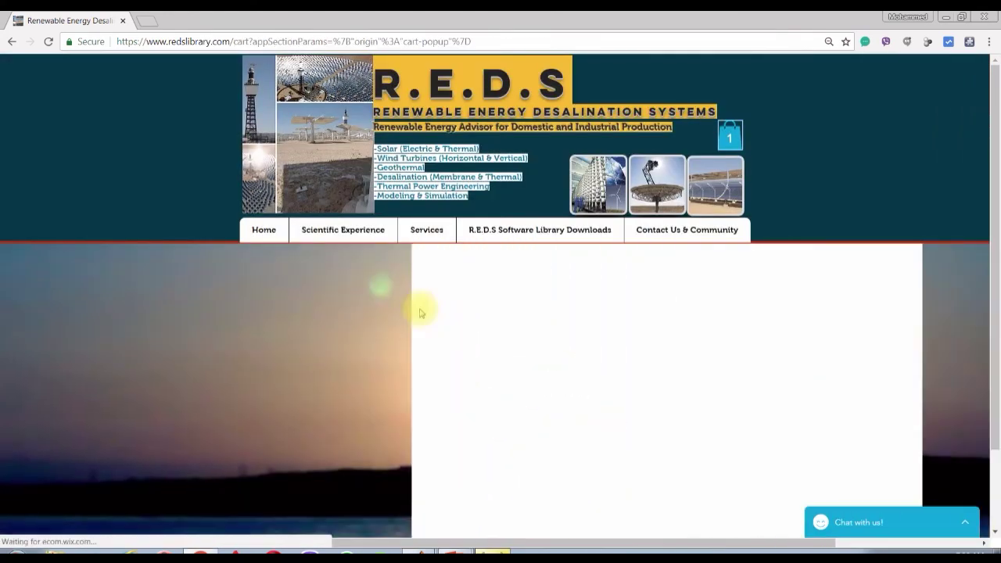
Step: Check out the cart with PayPal and set the card payment country to Kenya
{"action": "left_click_drag", "start_coordinate": [990, 157], "coordinate": [997, 266]}
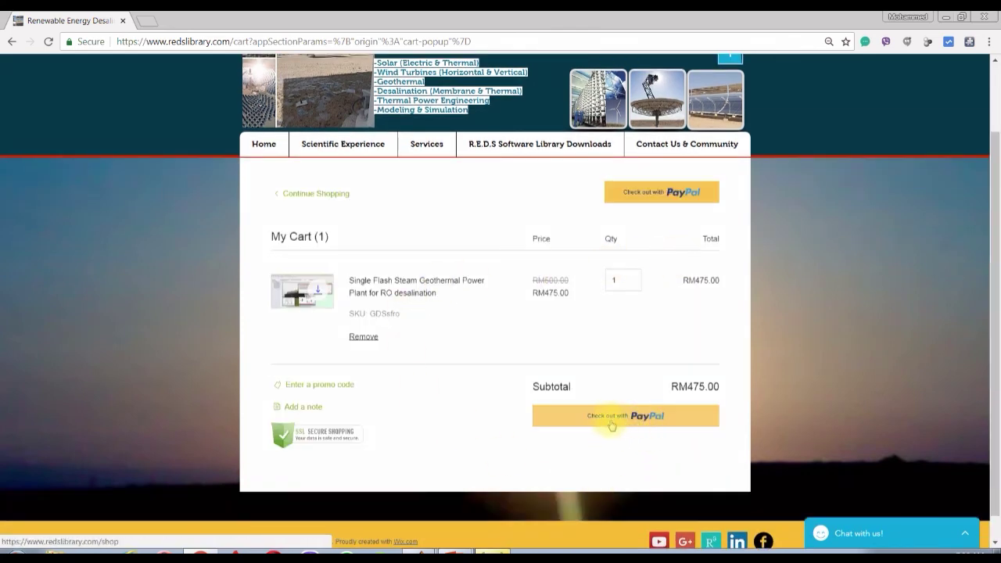
{"action": "left_click", "coordinate": [635, 421]}
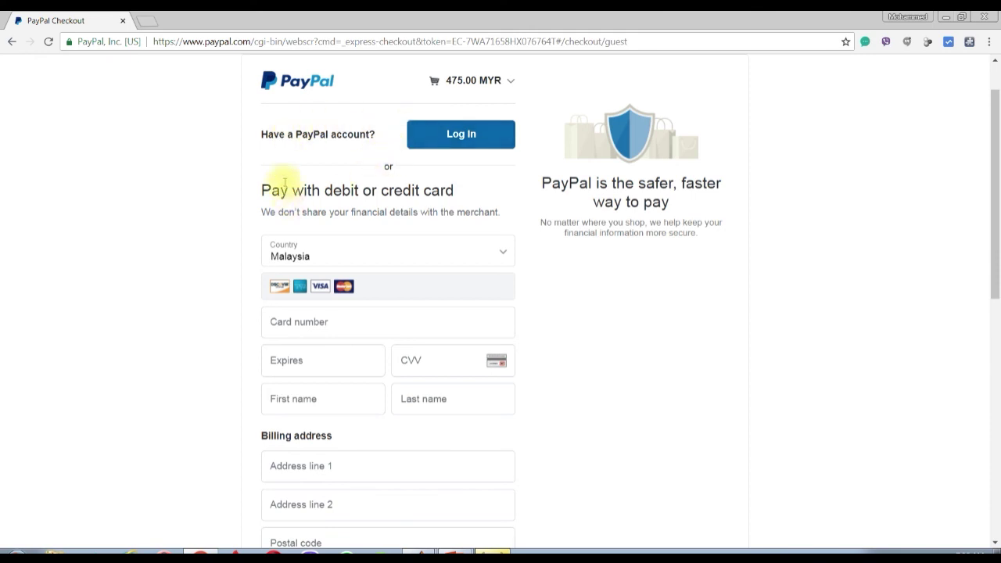
{"action": "left_click", "coordinate": [505, 250]}
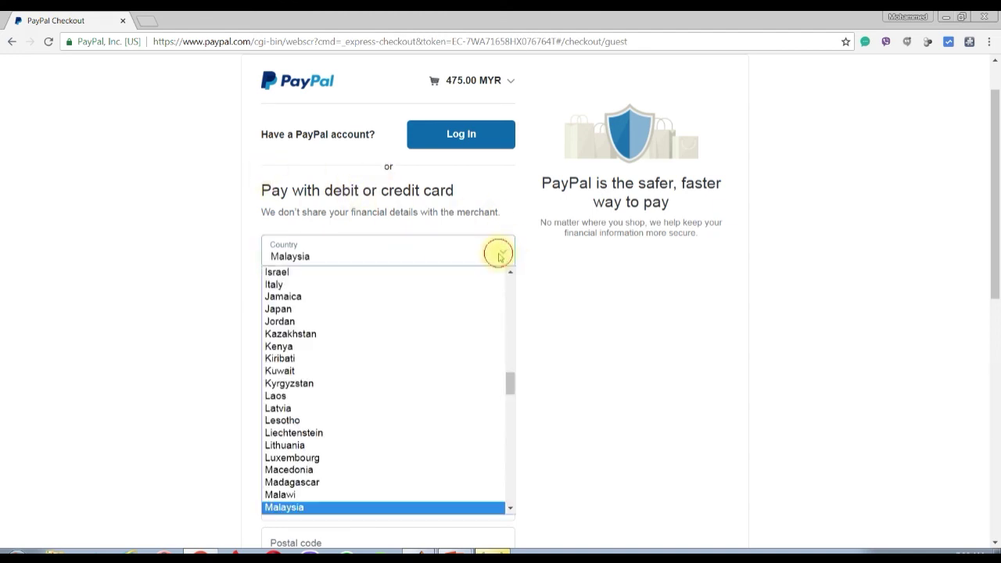
{"action": "left_click", "coordinate": [290, 347]}
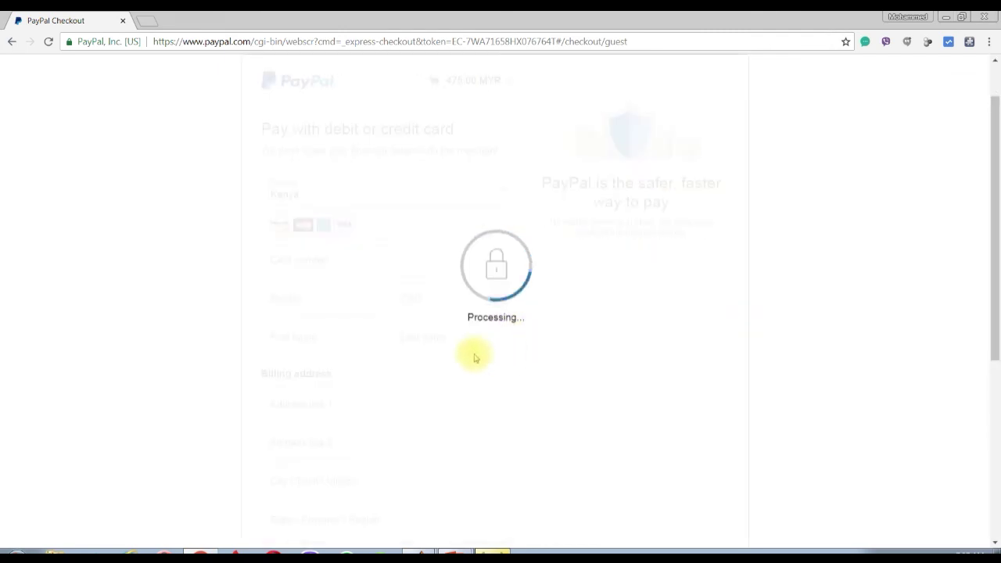
Step: Look through the PayPal guest checkout form's card, name, billing address, contact and account creation fields
{"action": "left_click", "coordinate": [320, 321]}
{"action": "left_click", "coordinate": [319, 362]}
{"action": "left_click", "coordinate": [461, 362]}
{"action": "left_click", "coordinate": [432, 398]}
{"action": "left_click", "coordinate": [312, 398]}
{"action": "left_click_drag", "start_coordinate": [986, 273], "coordinate": [994, 446]}
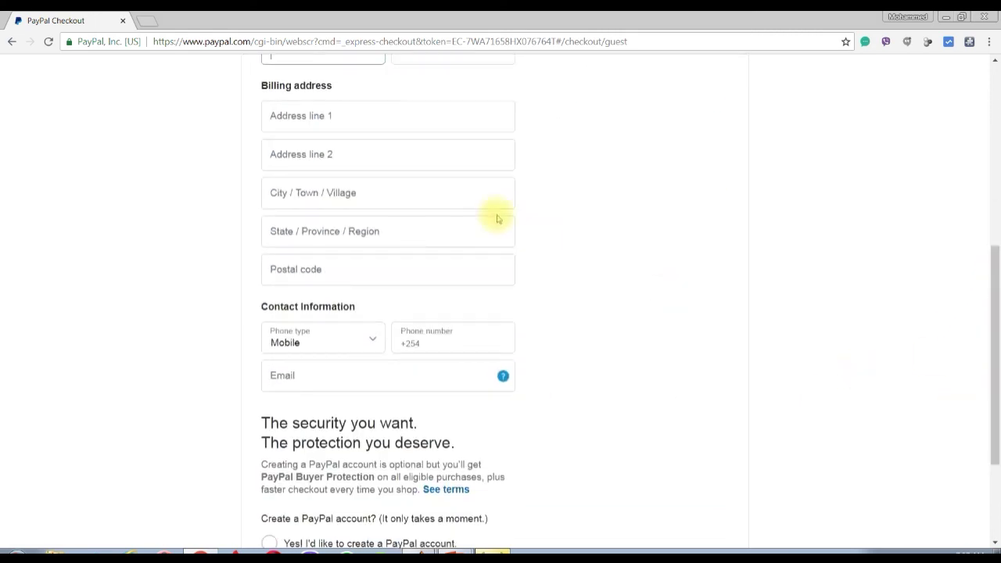
{"action": "left_click", "coordinate": [384, 118]}
{"action": "left_click", "coordinate": [373, 154]}
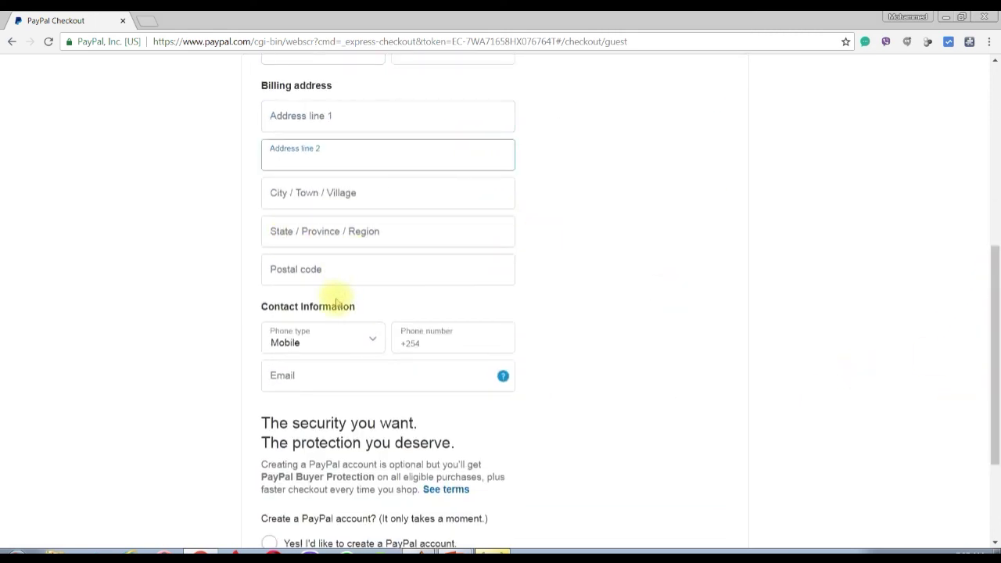
{"action": "left_click", "coordinate": [332, 274]}
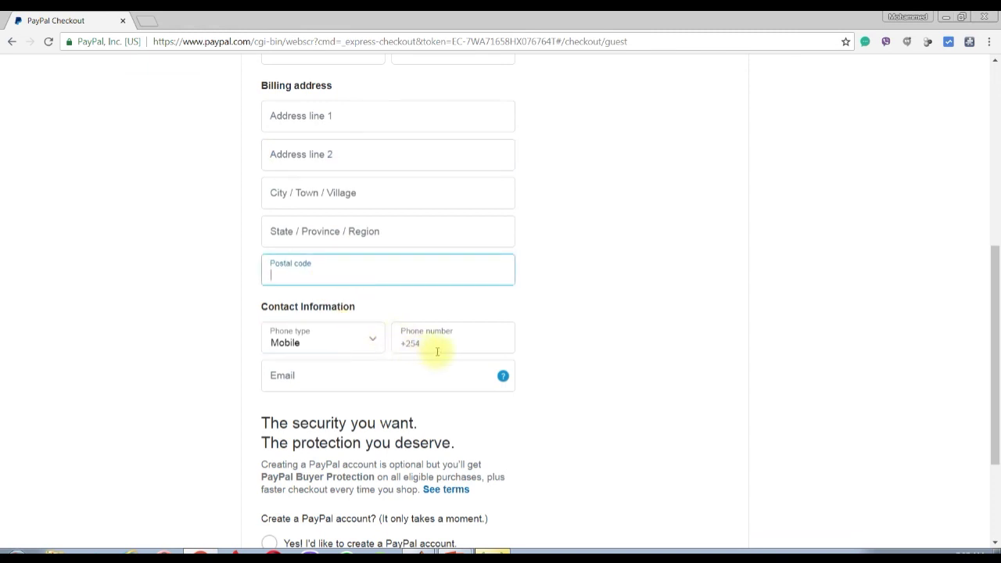
{"action": "left_click", "coordinate": [308, 379]}
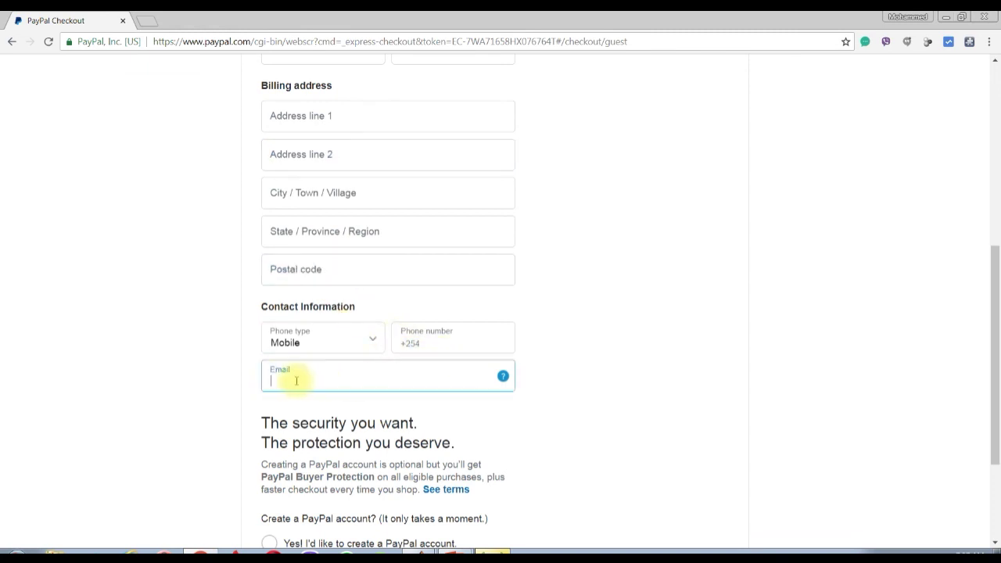
{"action": "scroll", "coordinate": [995, 313], "scroll_direction": "down", "scroll_amount": 2}
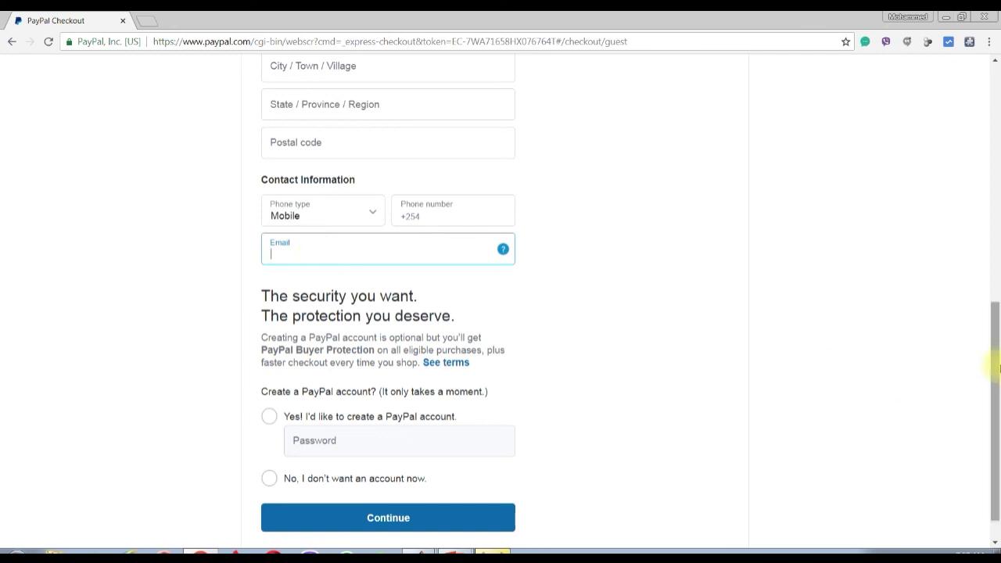
{"action": "scroll", "coordinate": [996, 358], "scroll_direction": "down", "scroll_amount": 1}
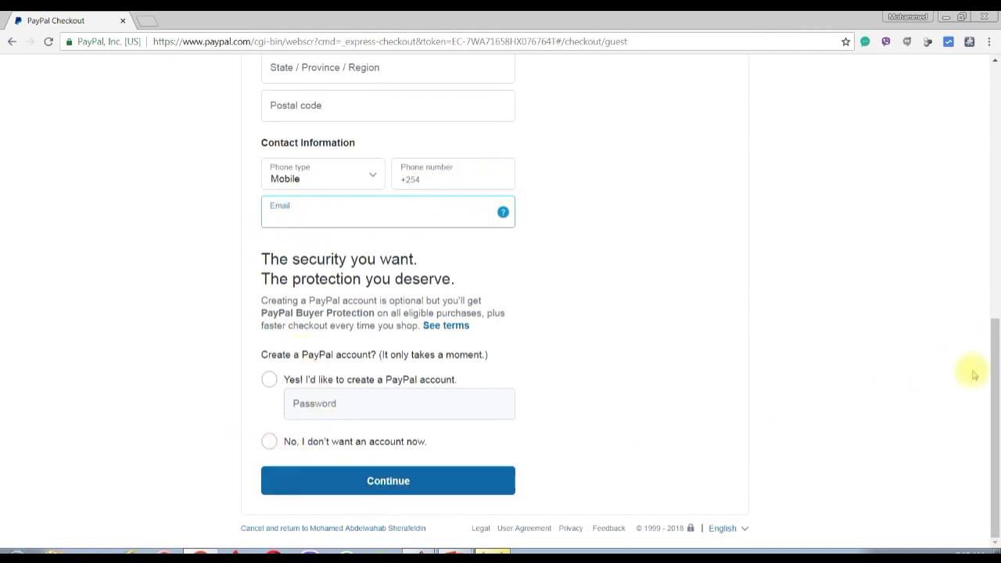
{"action": "left_click_drag", "start_coordinate": [994, 397], "coordinate": [993, 125]}
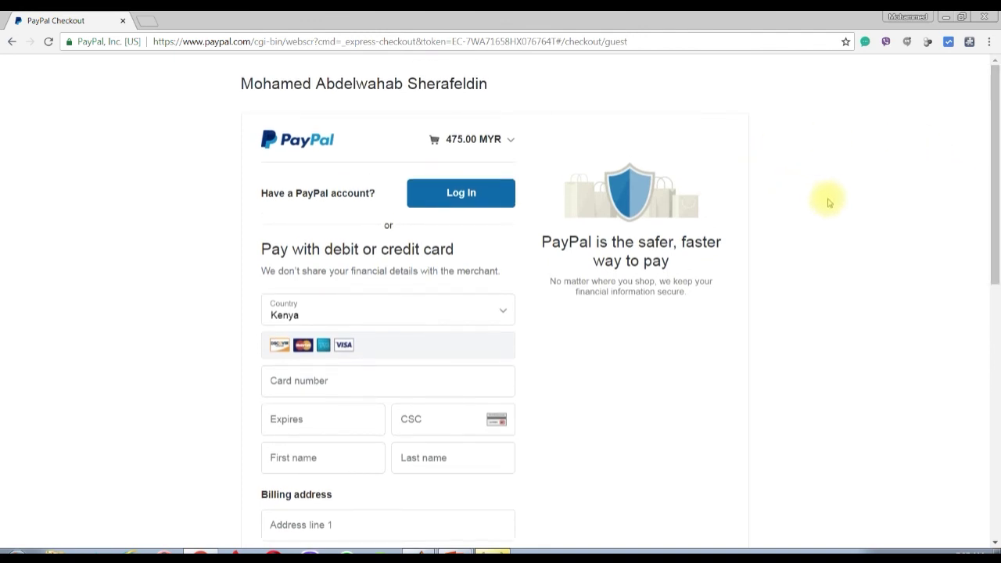